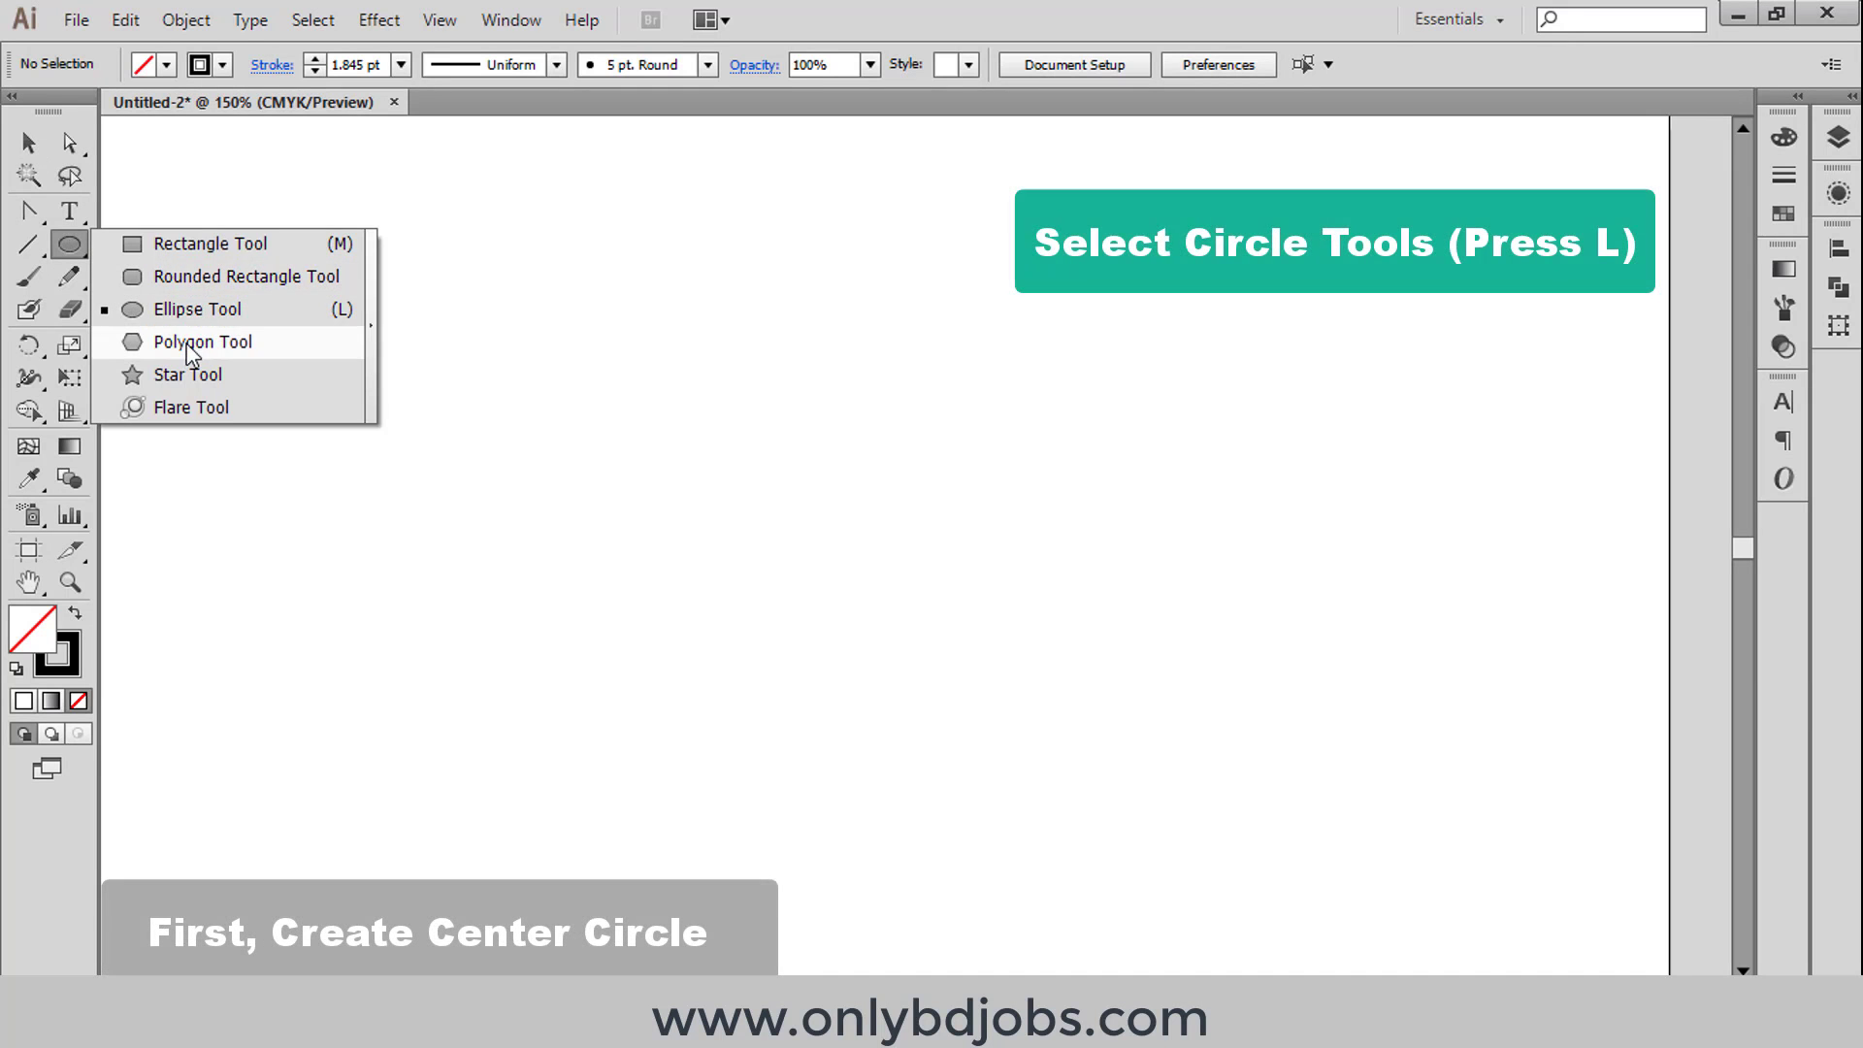
# Step: Draw a small black-outline circle near the page centre with the Ellipse tool
pyautogui.click(194, 309)
pyautogui.moveTo(873, 562); pyautogui.dragTo(877, 575)
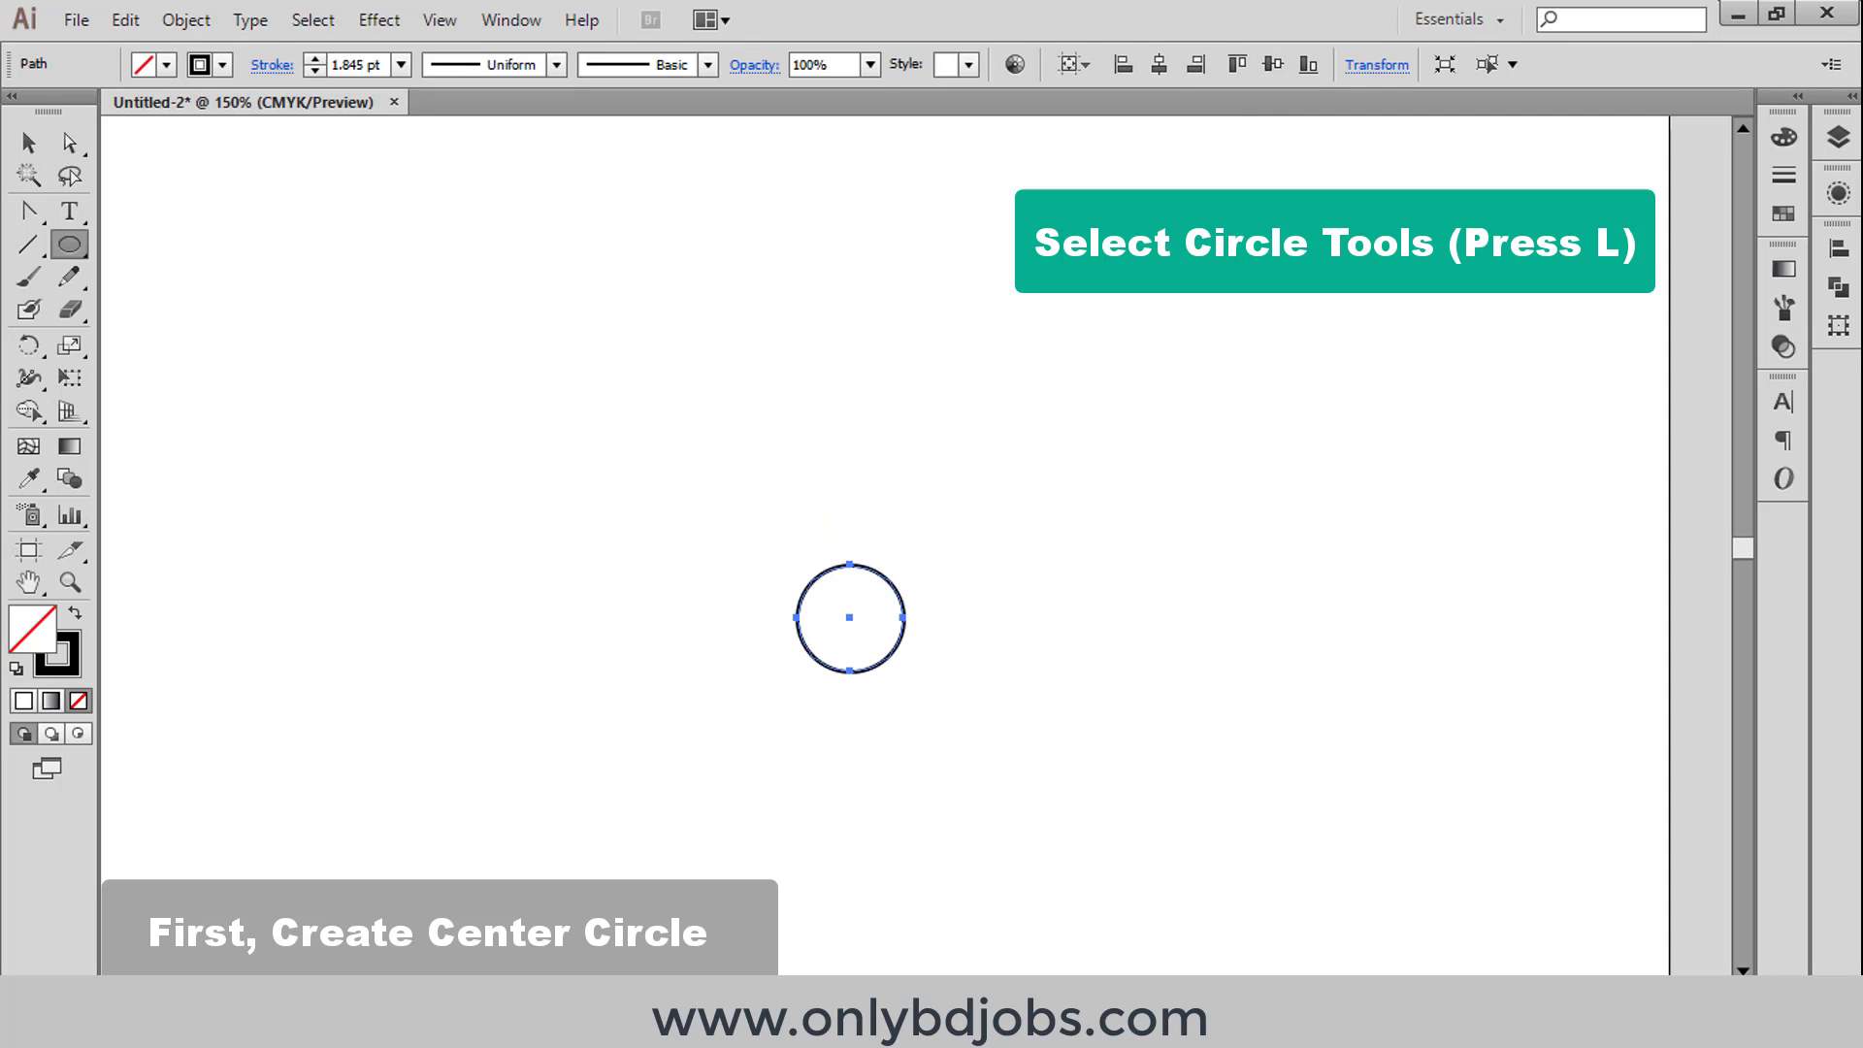
pyautogui.press('v')
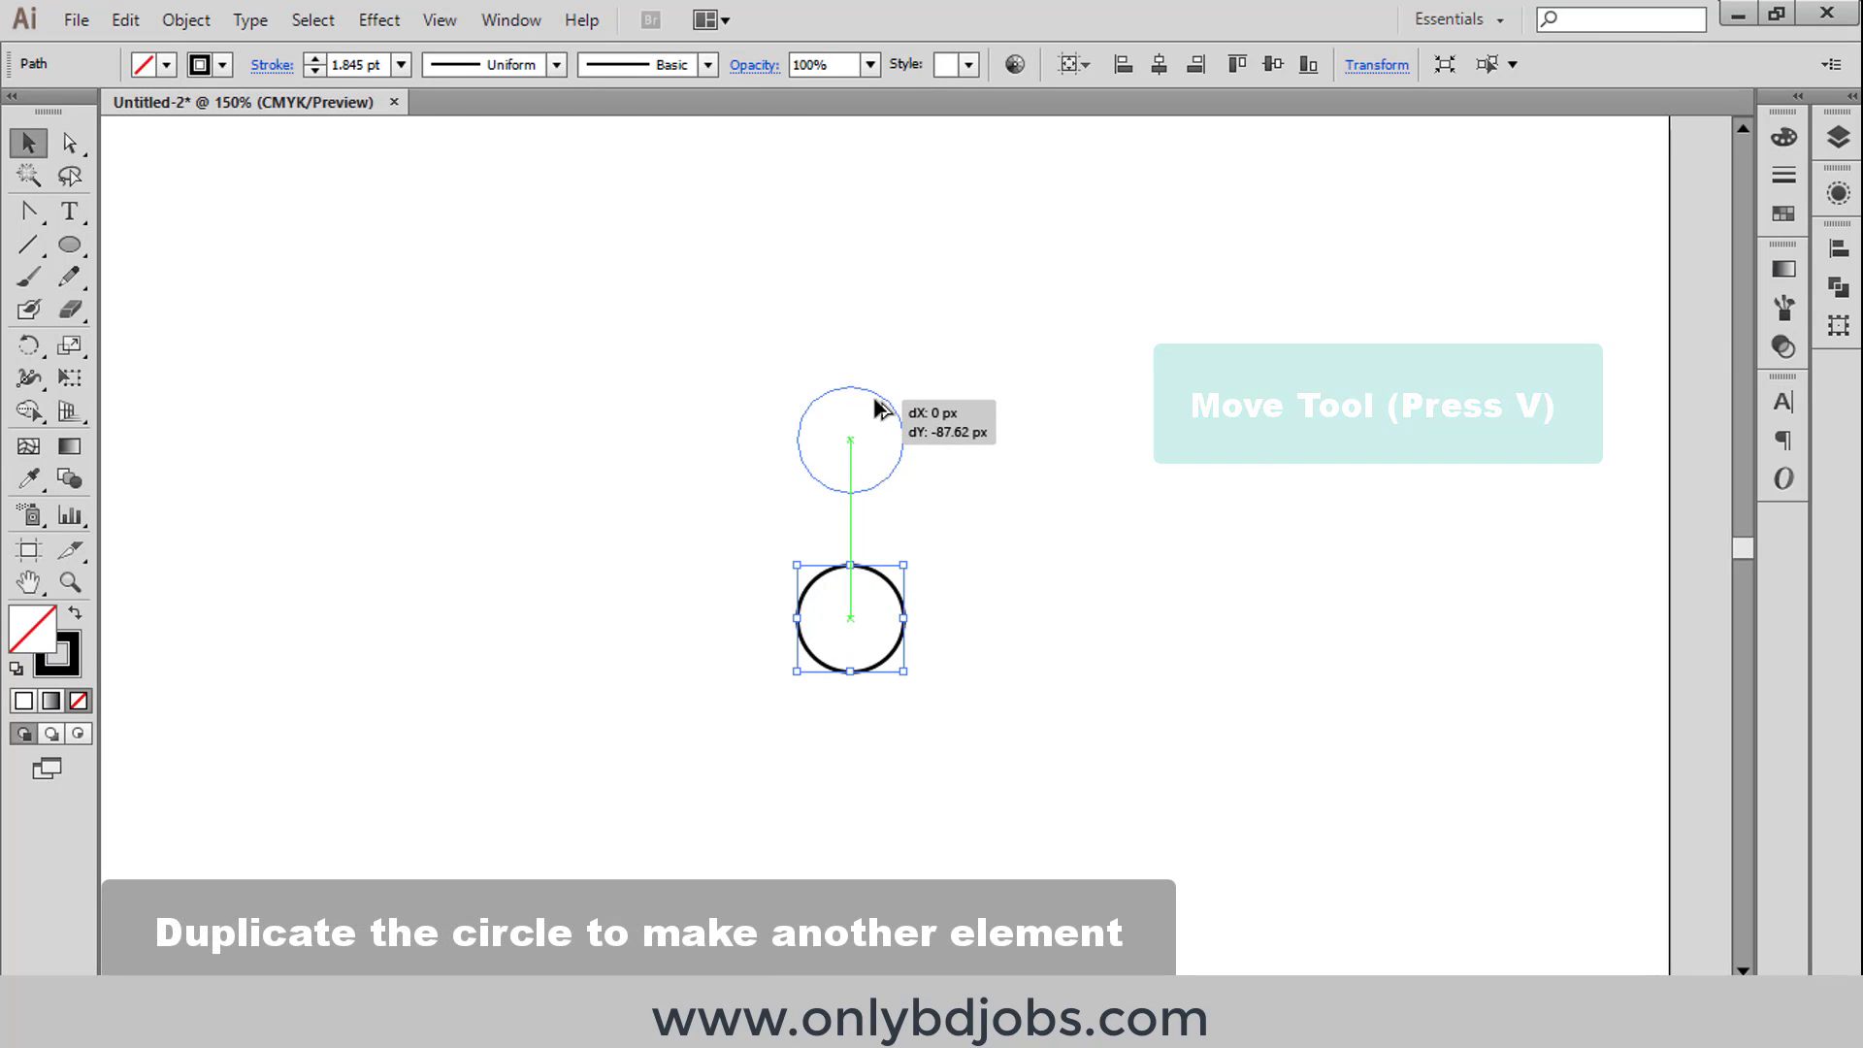
# Step: Copy the circle directly above itself and stretch the copy into a tall oval
pyautogui.moveTo(883, 385); pyautogui.dragTo(883, 385)
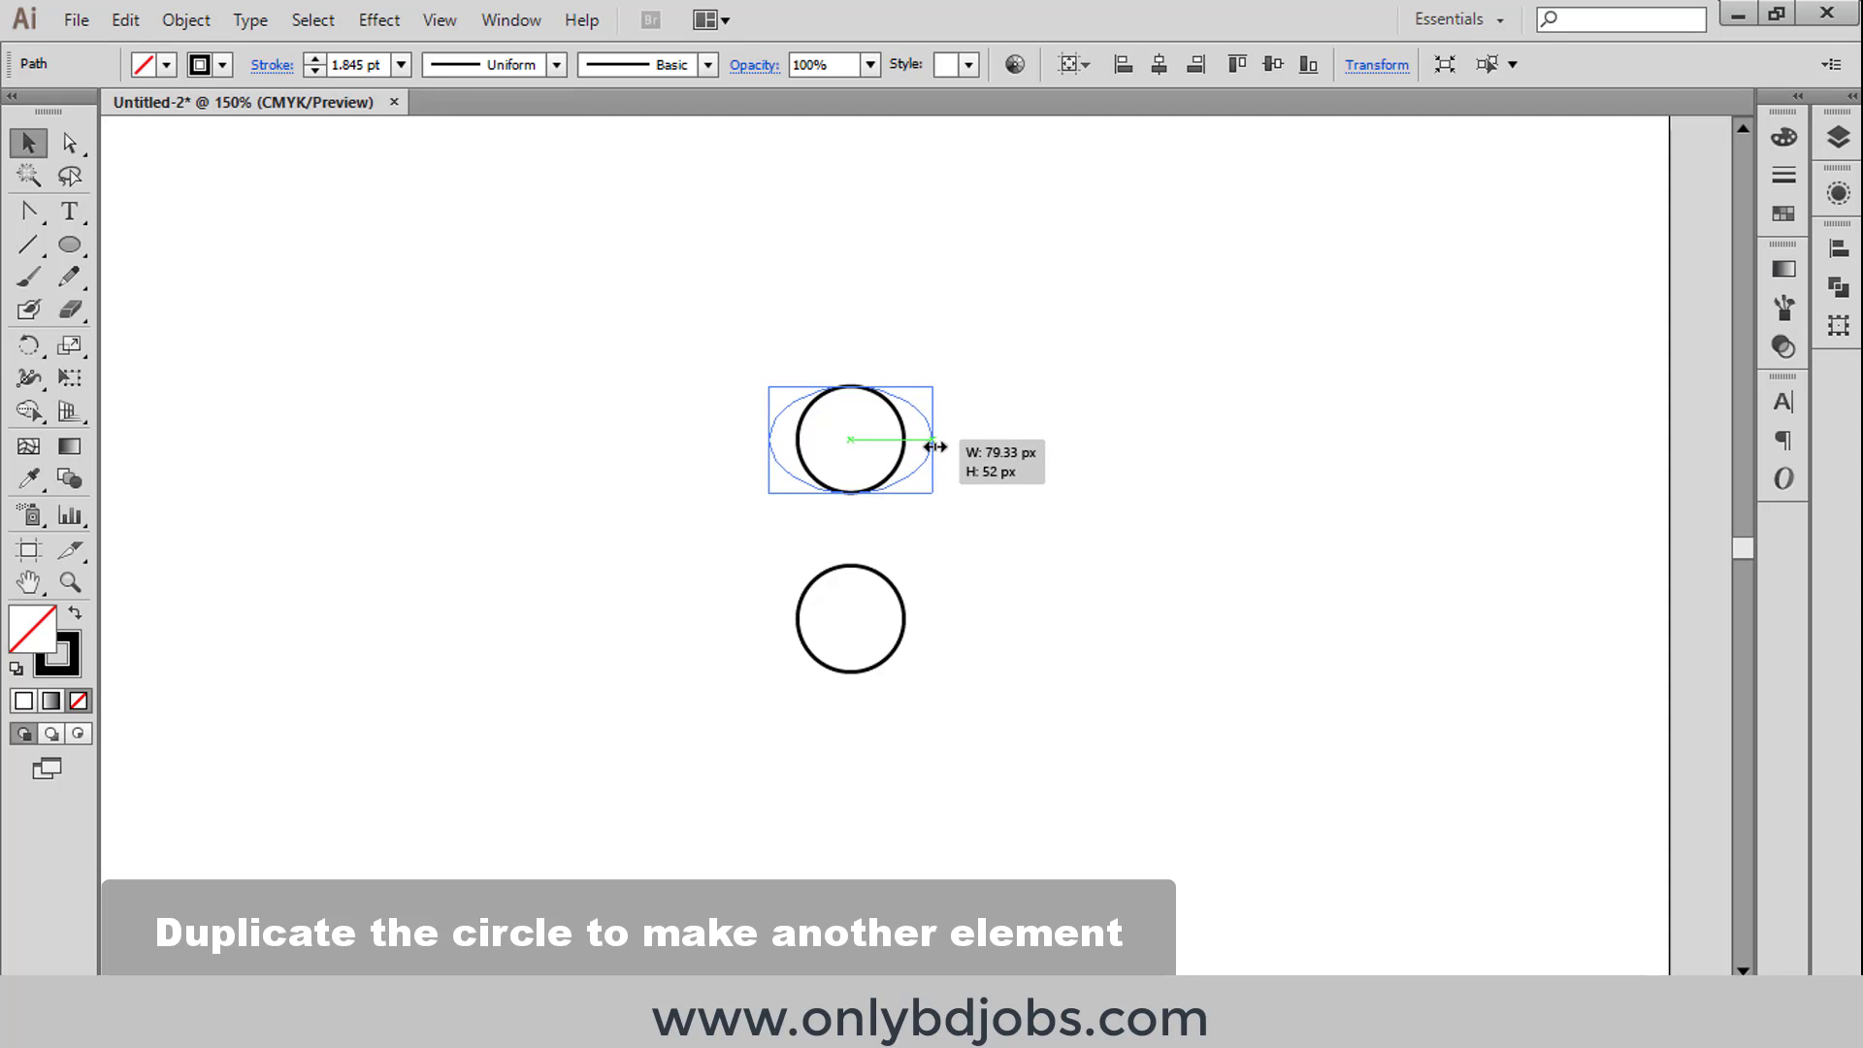
pyautogui.moveTo(914, 445); pyautogui.dragTo(924, 448)
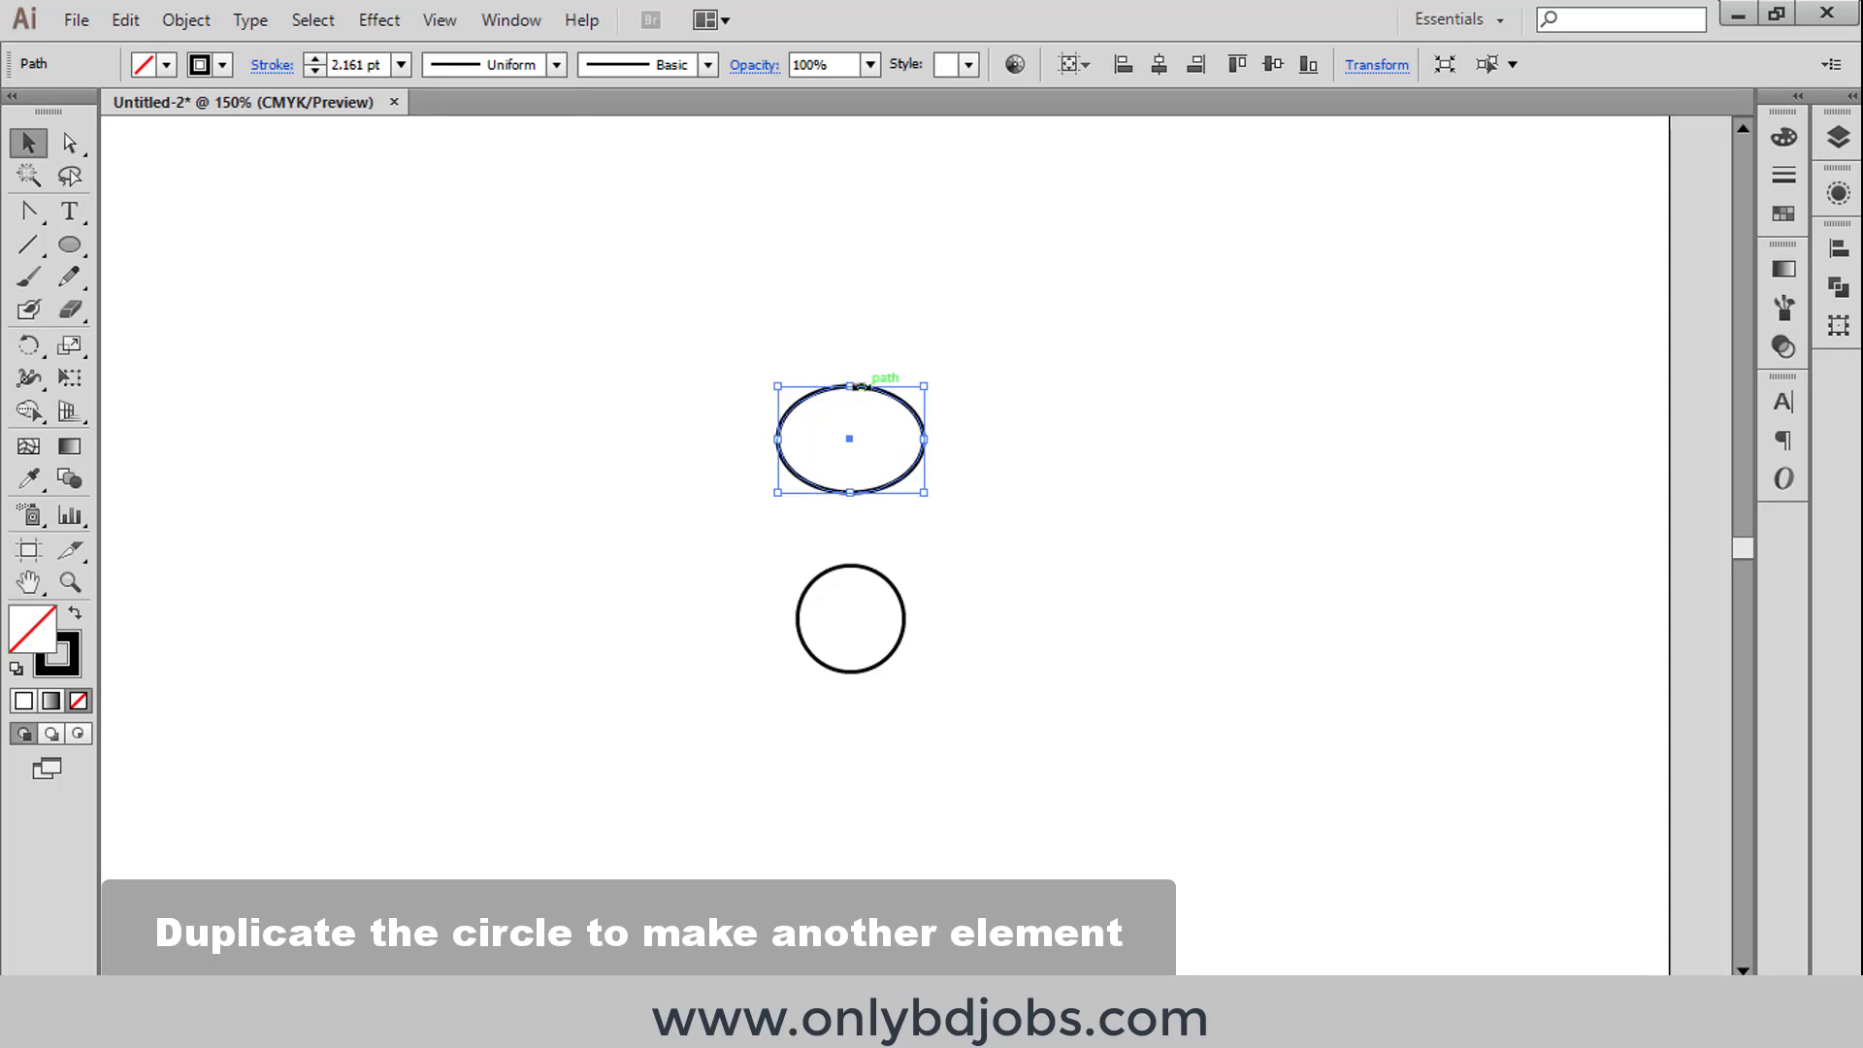
pyautogui.moveTo(850, 385); pyautogui.dragTo(829, 338)
pyautogui.moveTo(904, 441)
pyautogui.mouseDown()
pyautogui.moveTo(933, 444)
pyautogui.moveTo(922, 398)
pyautogui.mouseUp()
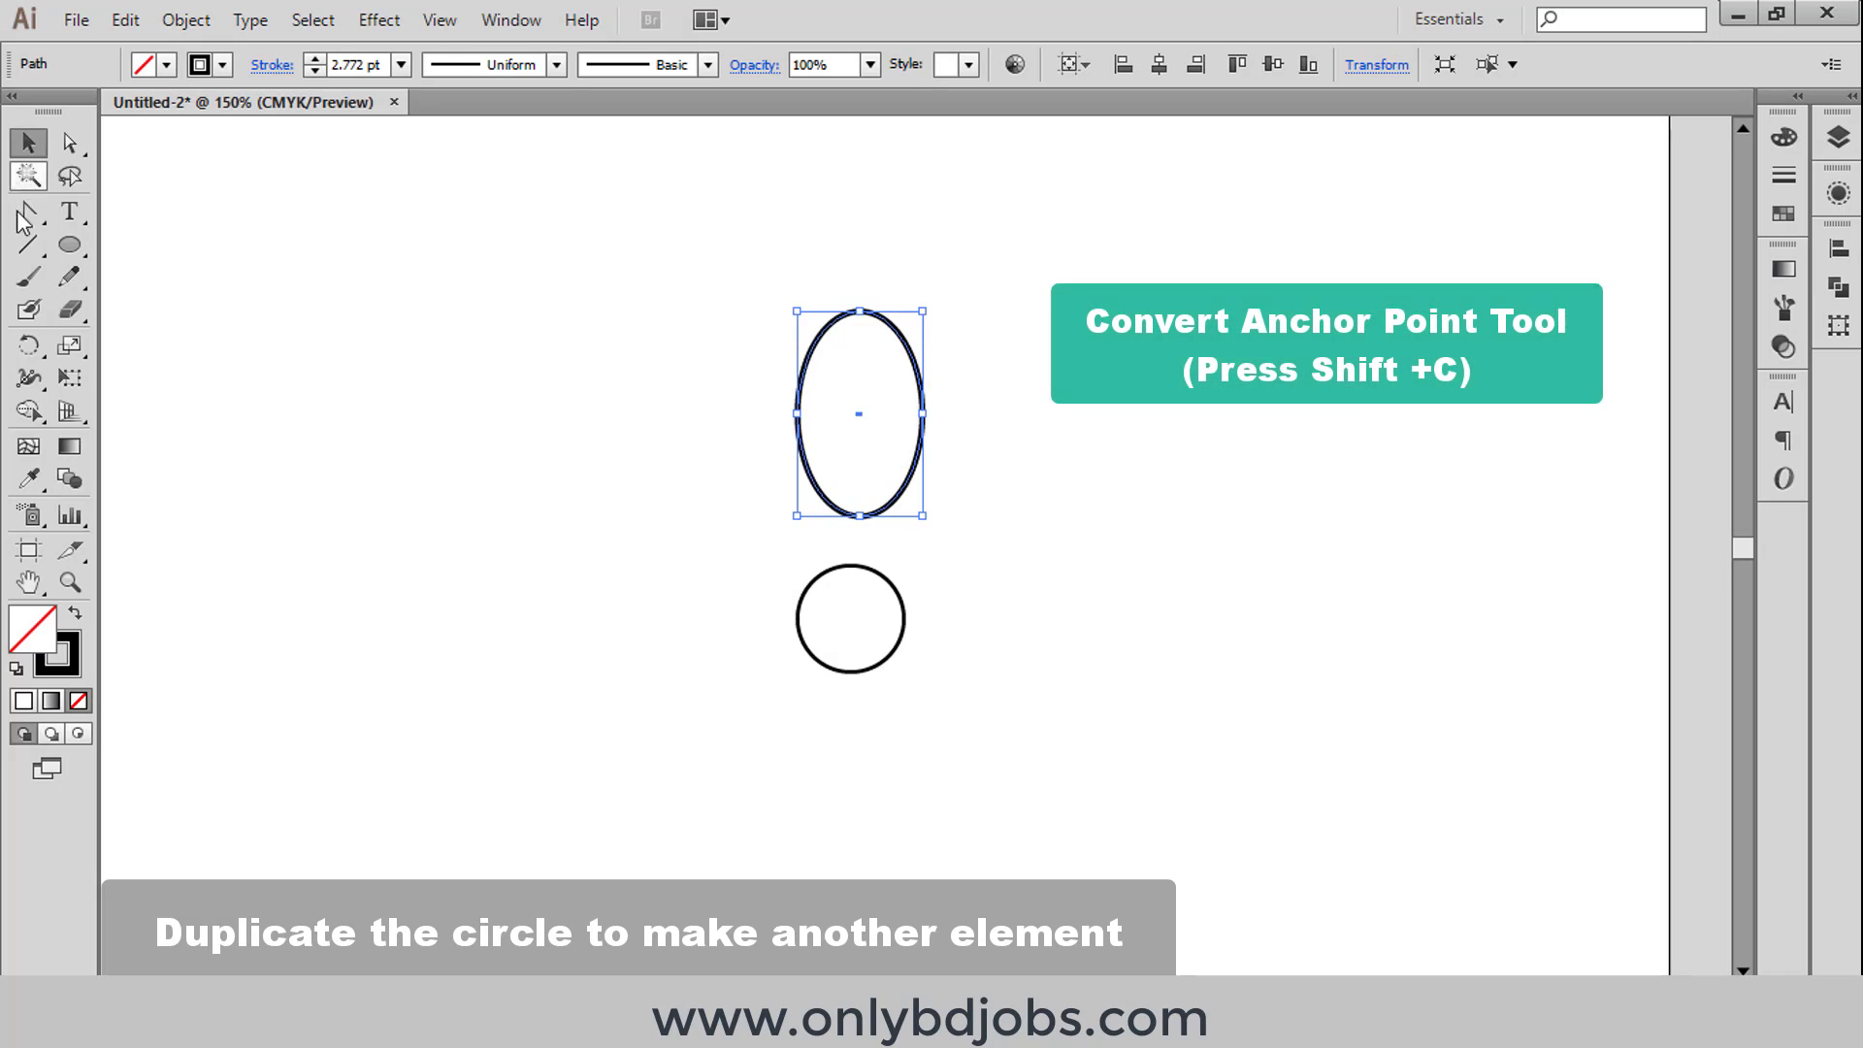
# Step: Sharpen the oval's top and bottom points into a leaf and raise its top tip
pyautogui.moveTo(19, 209); pyautogui.dragTo(146, 304)
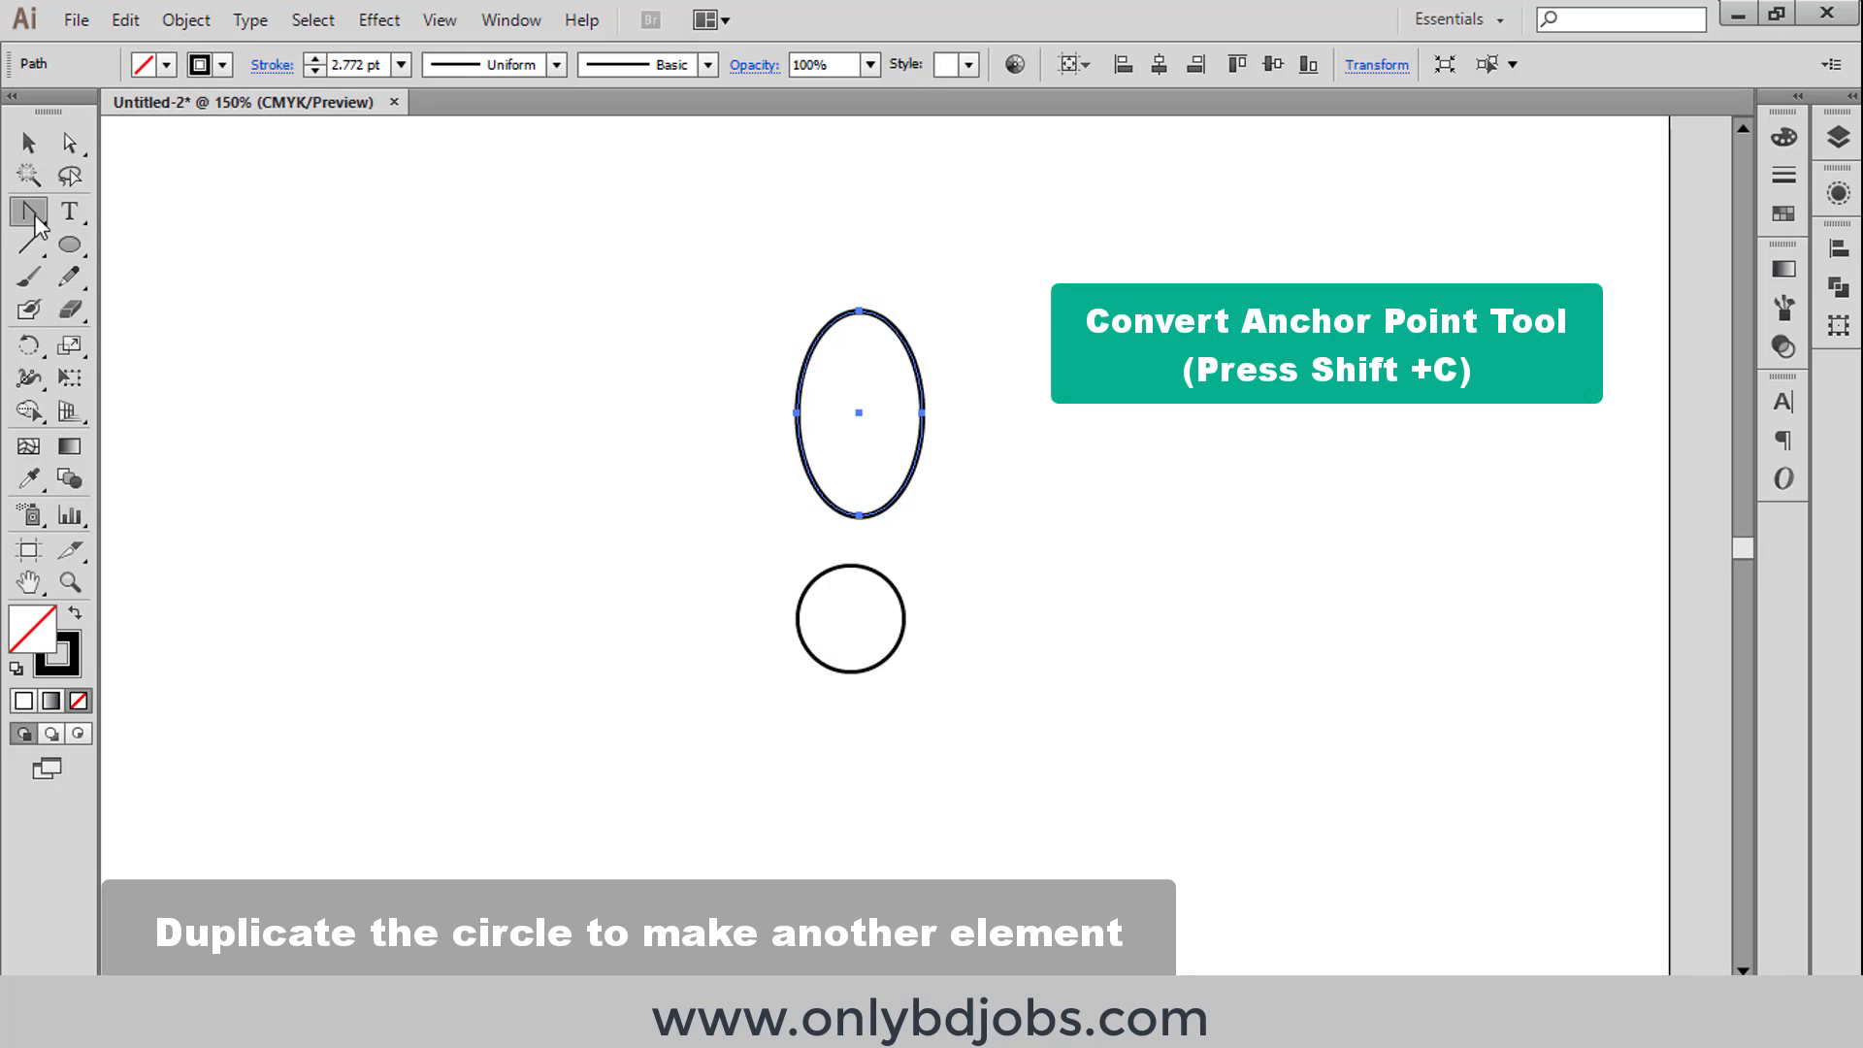
pyautogui.click(860, 310)
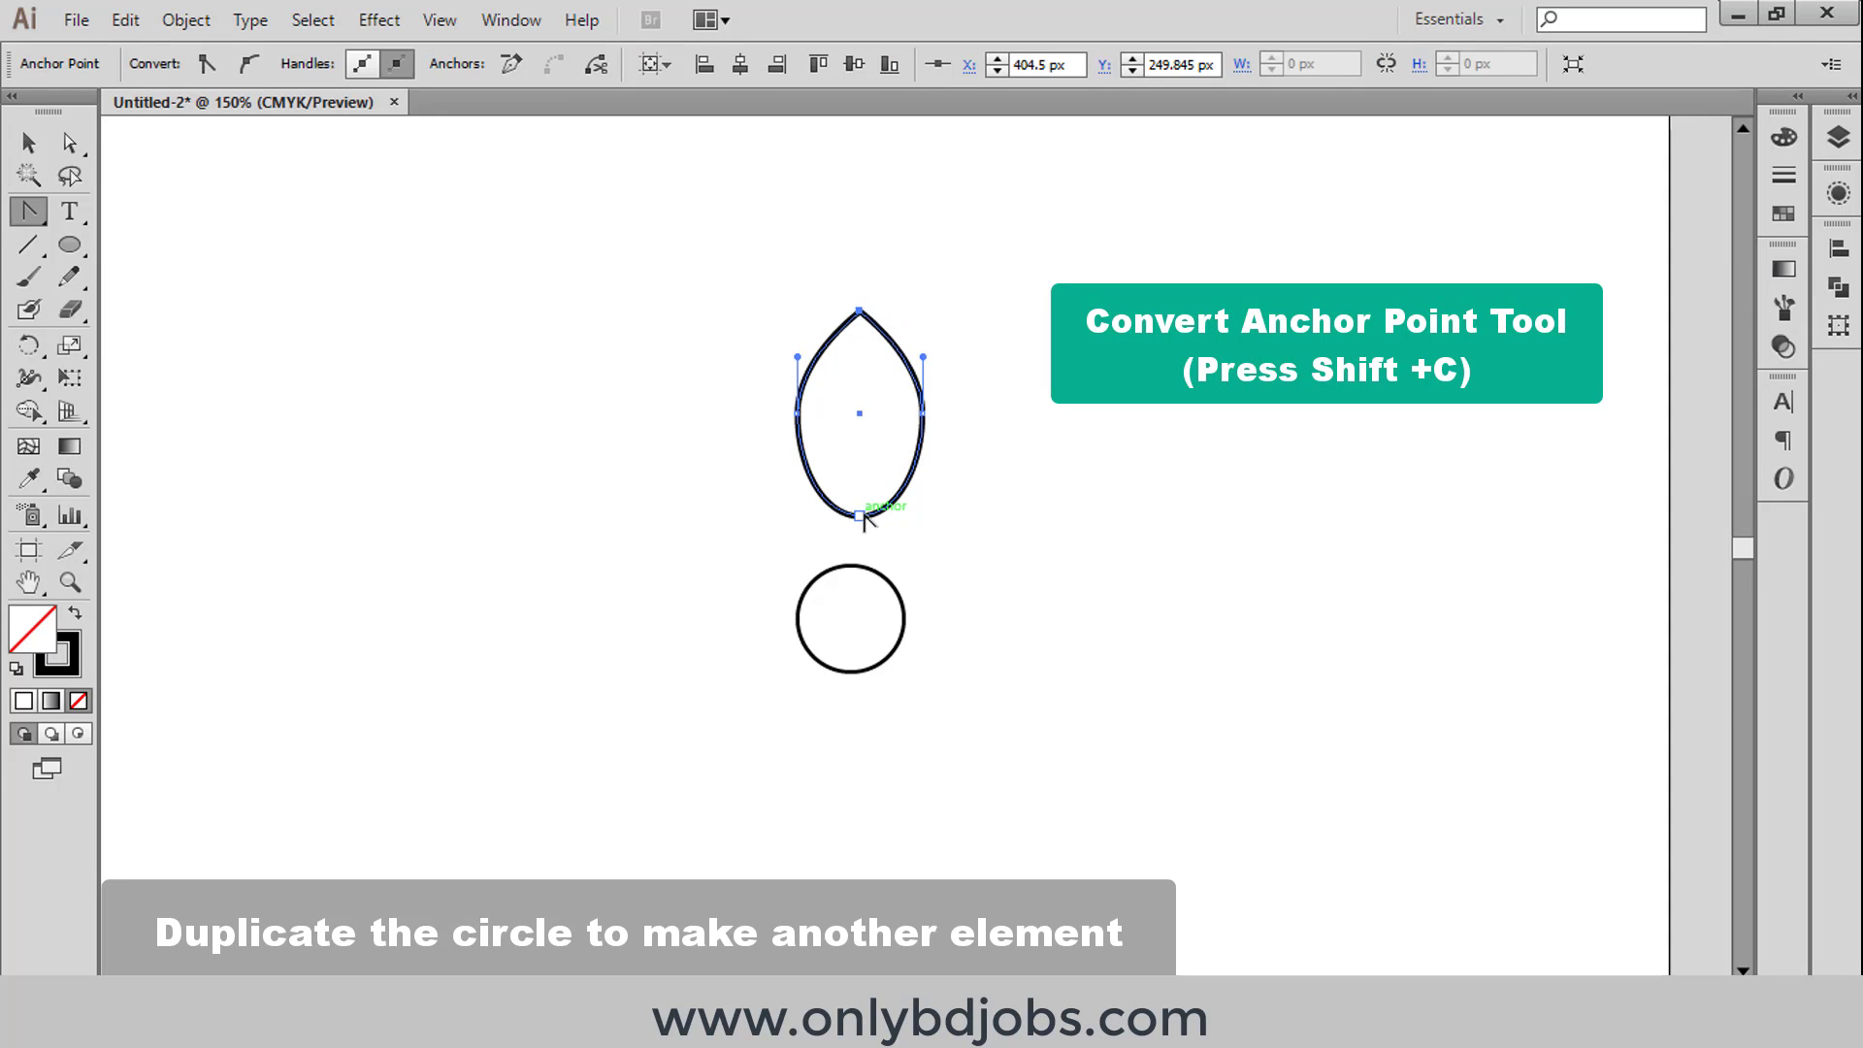
pyautogui.click(861, 515)
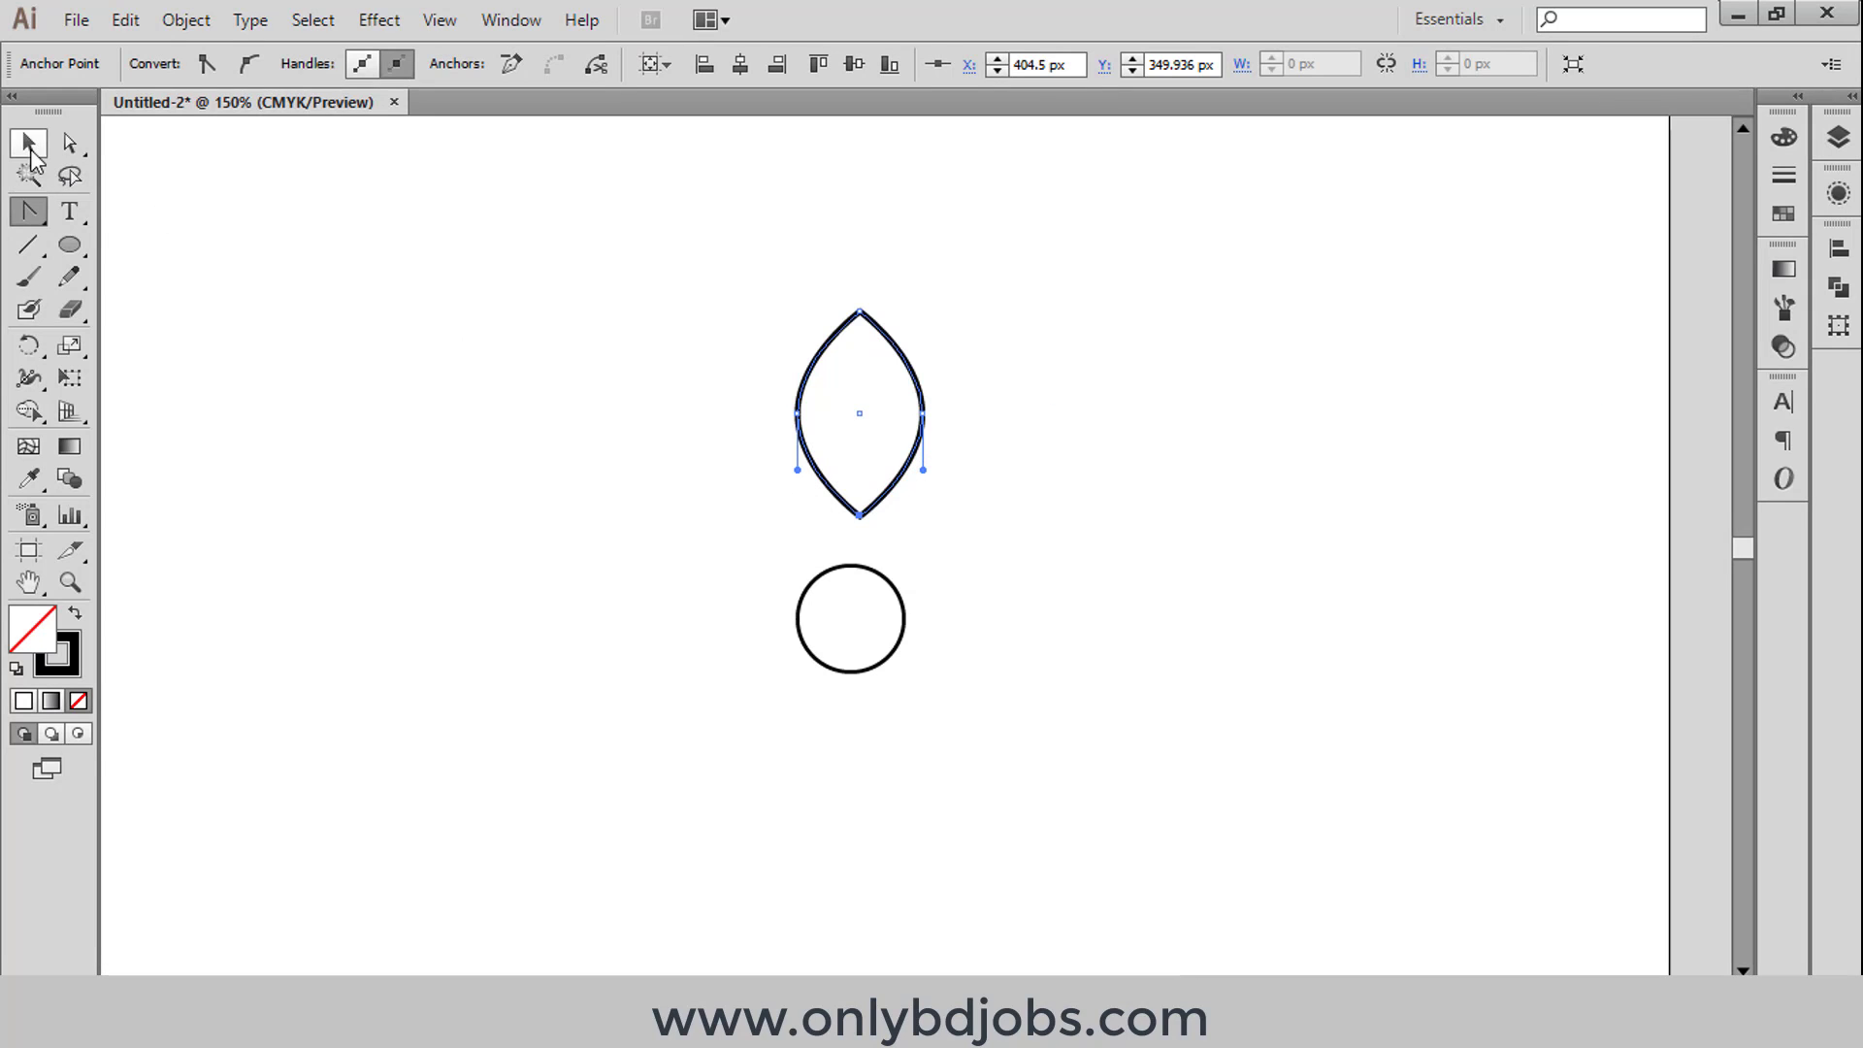
pyautogui.moveTo(852, 312); pyautogui.dragTo(851, 283)
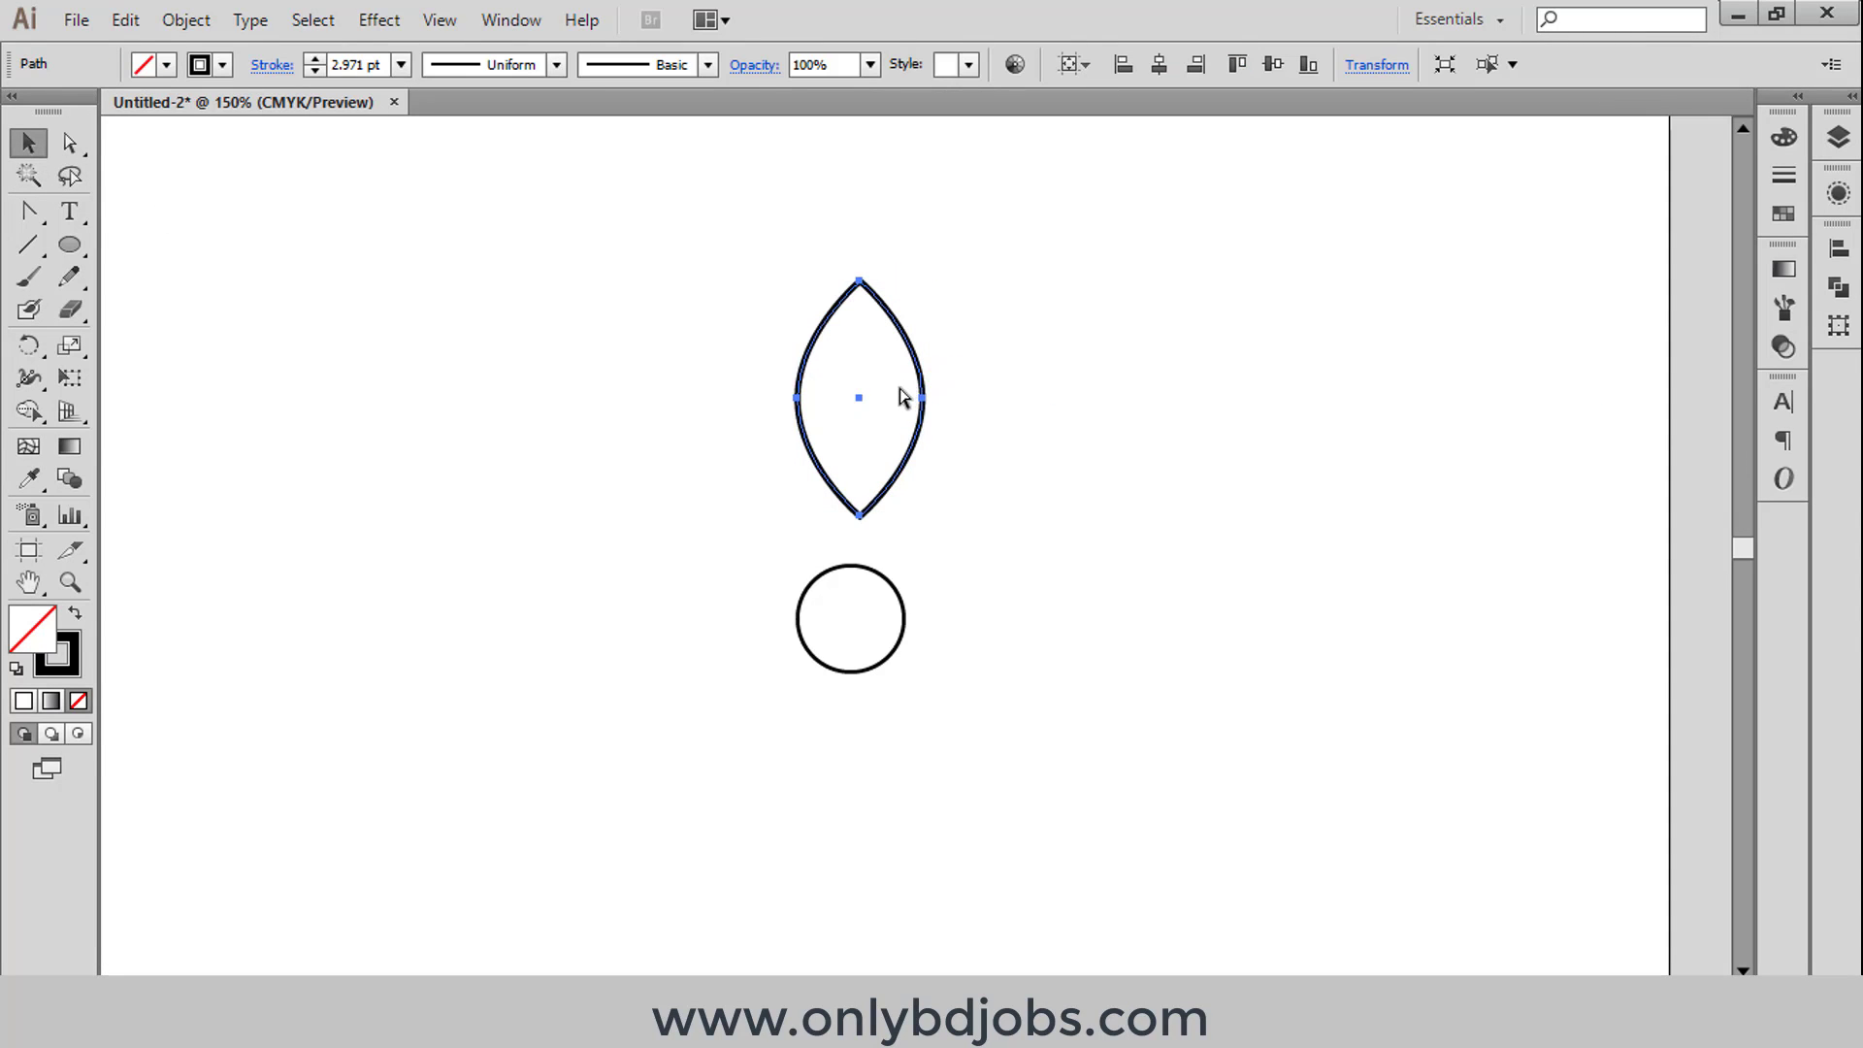
# Step: Paste a copy of the leaf in front and shrink it inside the original
pyautogui.click(86, 27)
pyautogui.click(170, 146)
pyautogui.click(125, 19)
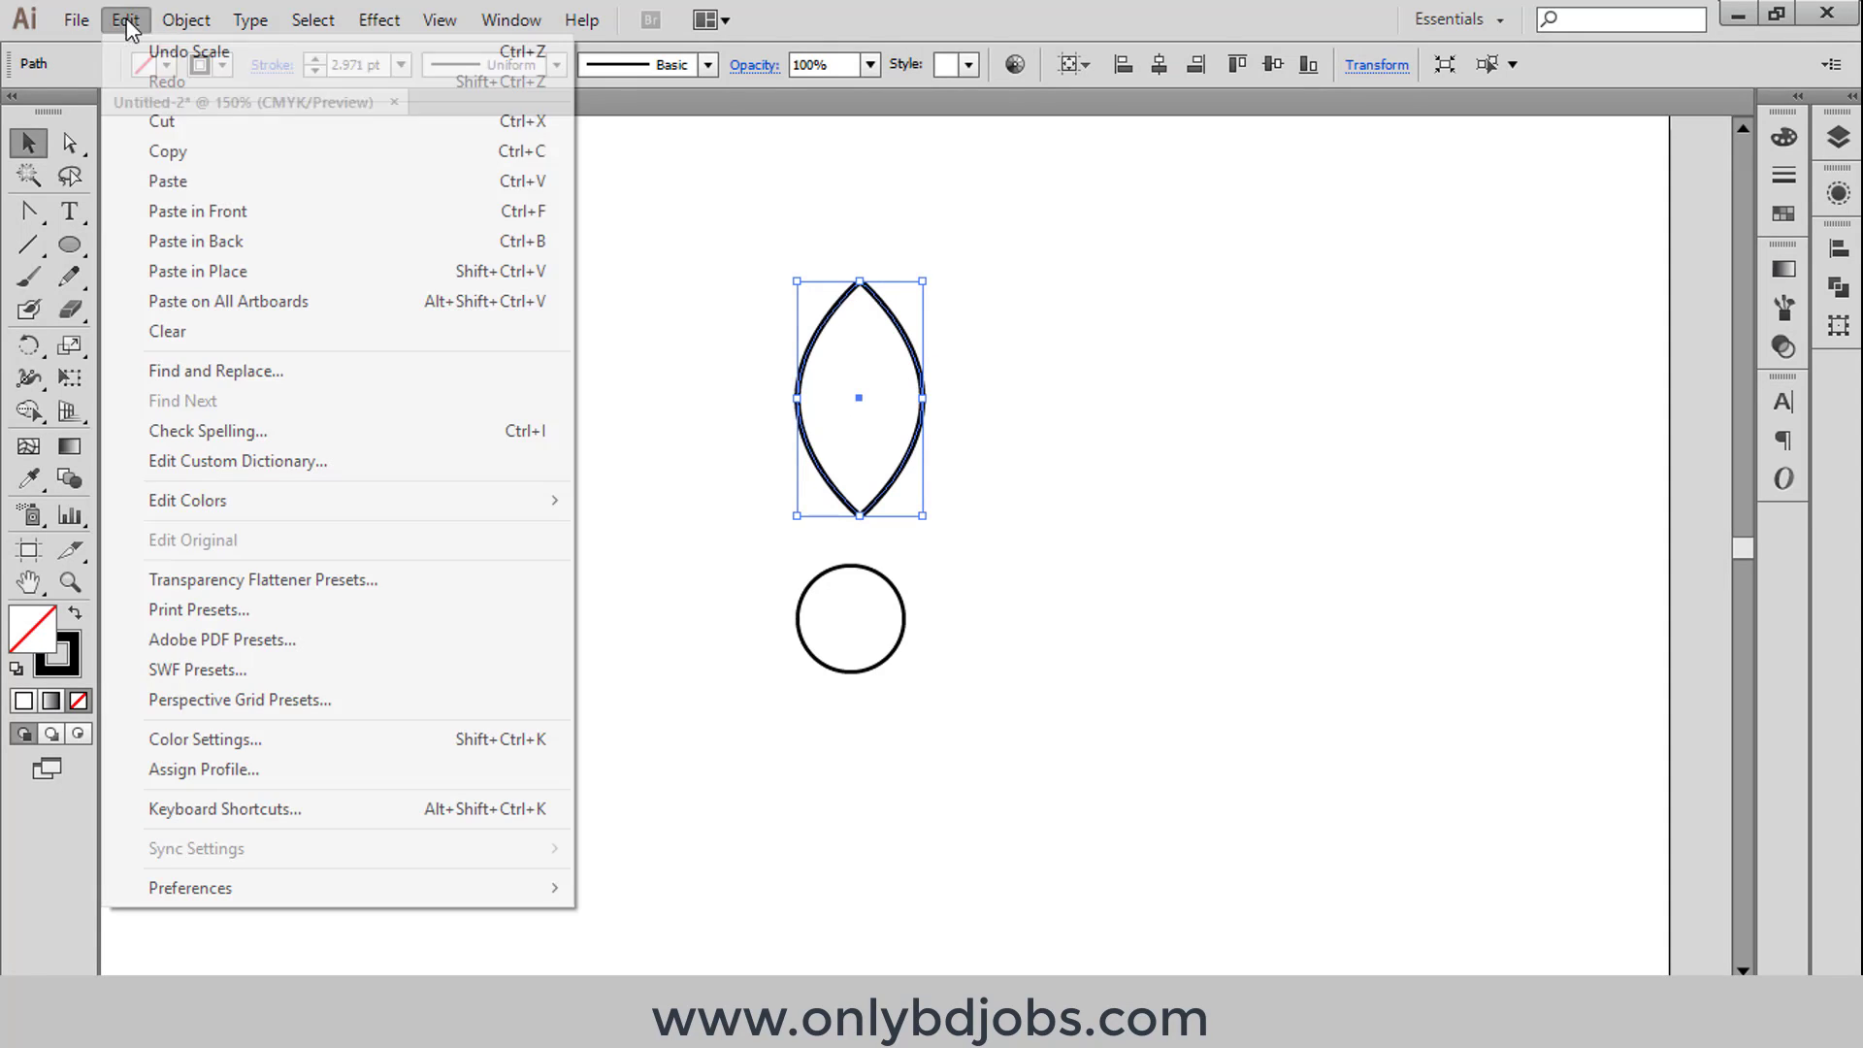
pyautogui.click(171, 210)
pyautogui.moveTo(923, 285); pyautogui.dragTo(915, 311)
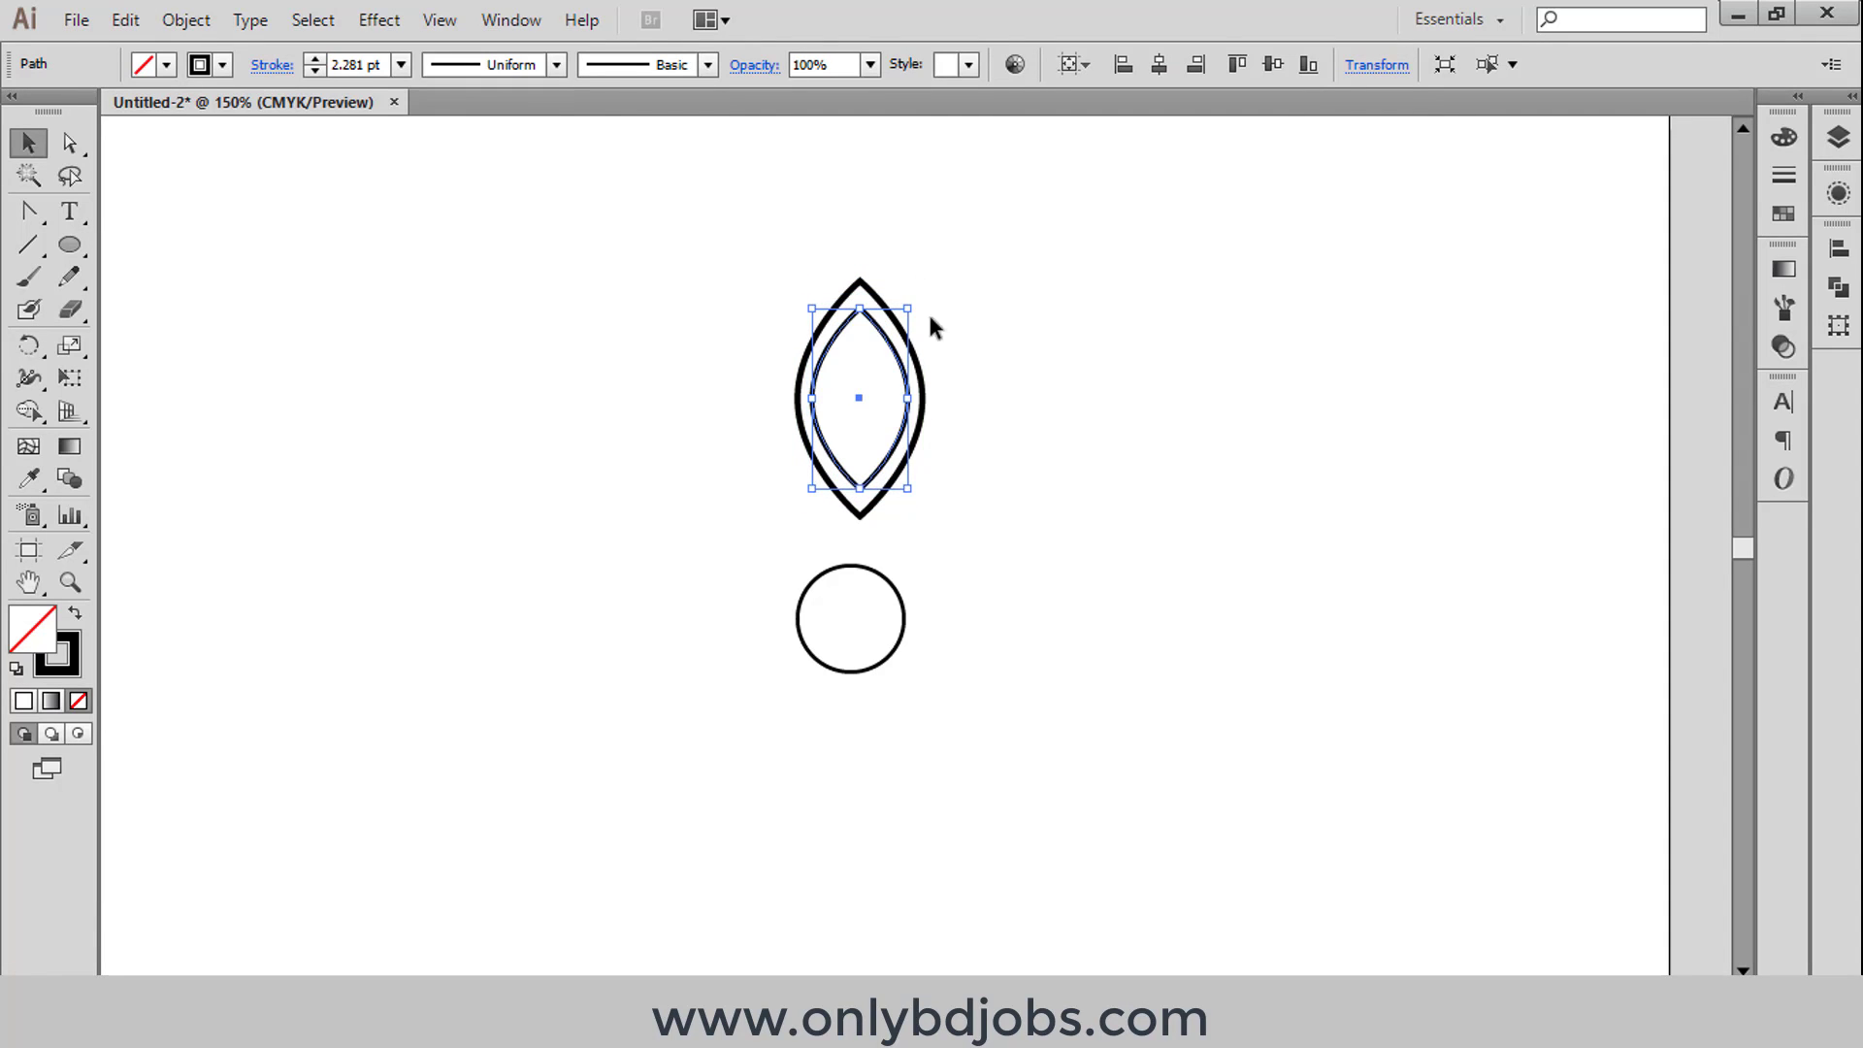
# Step: Paste another copy in front and shrink it into a third, smallest leaf
pyautogui.click(167, 20)
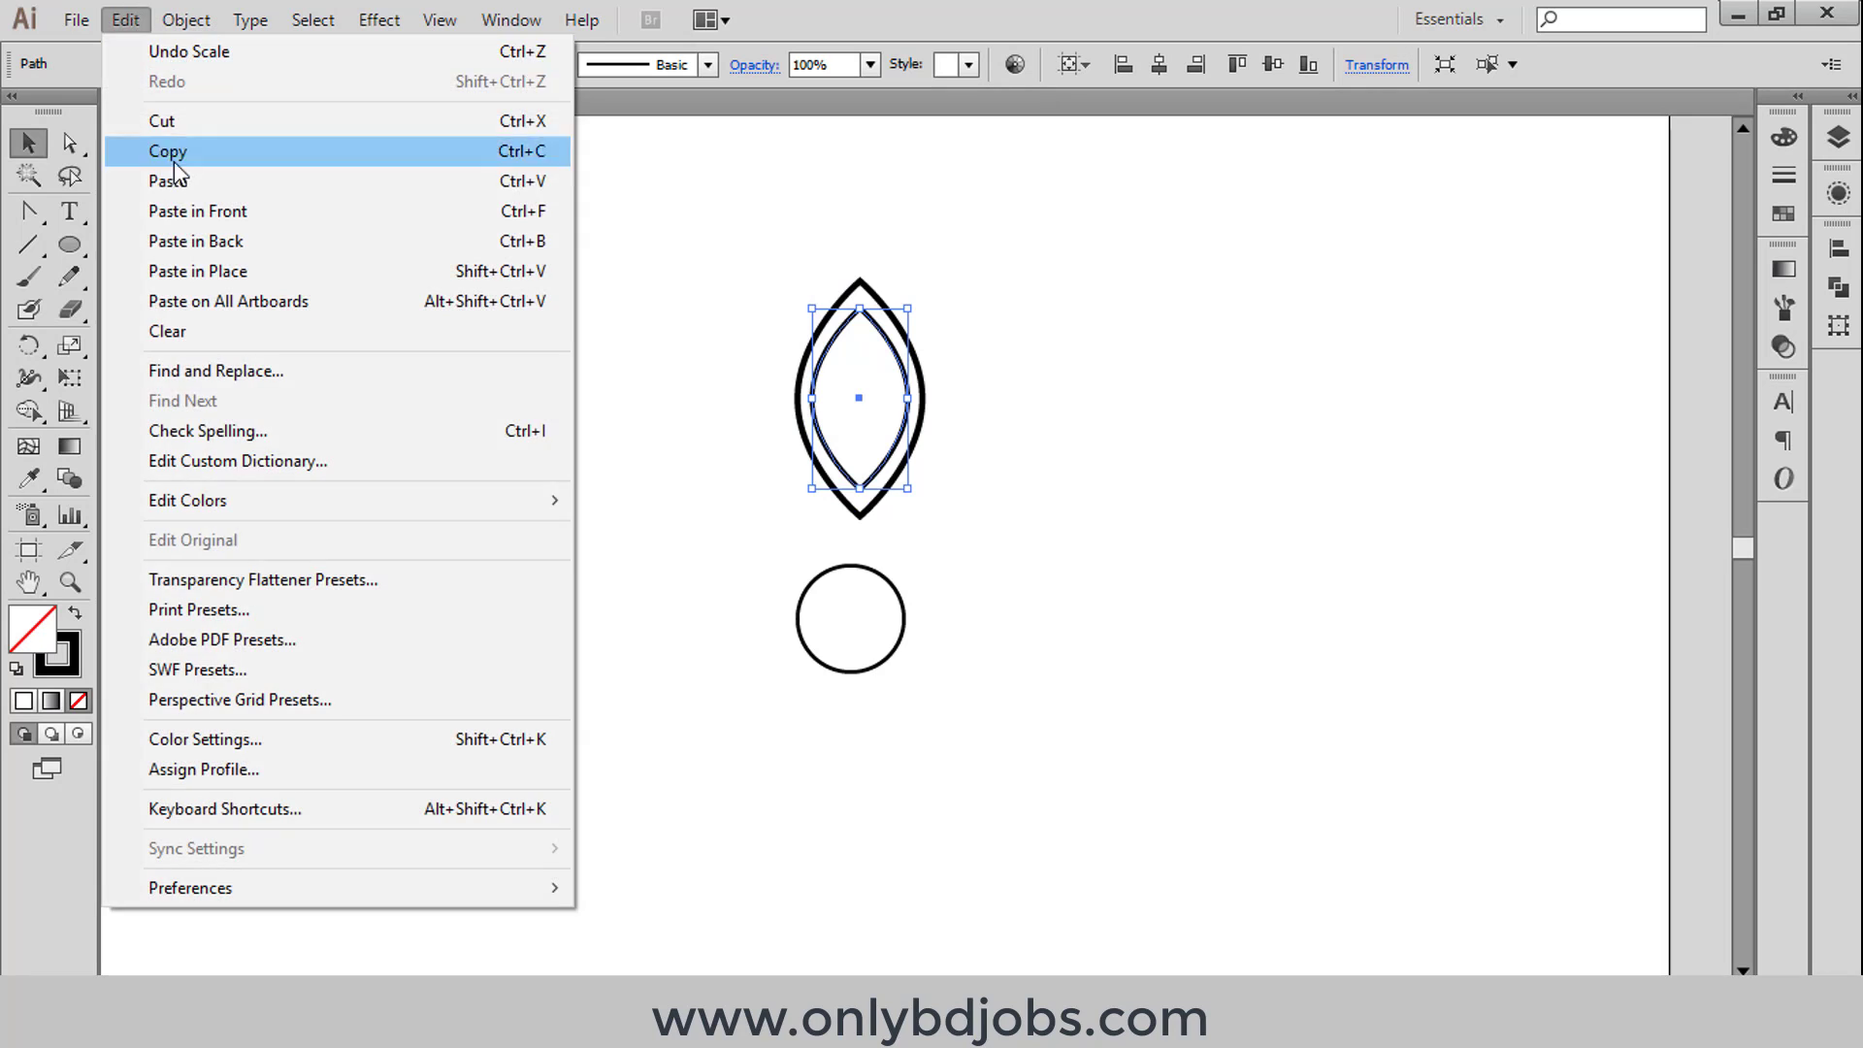
pyautogui.click(173, 158)
pyautogui.click(125, 19)
pyautogui.click(190, 221)
pyautogui.moveTo(907, 309); pyautogui.dragTo(888, 340)
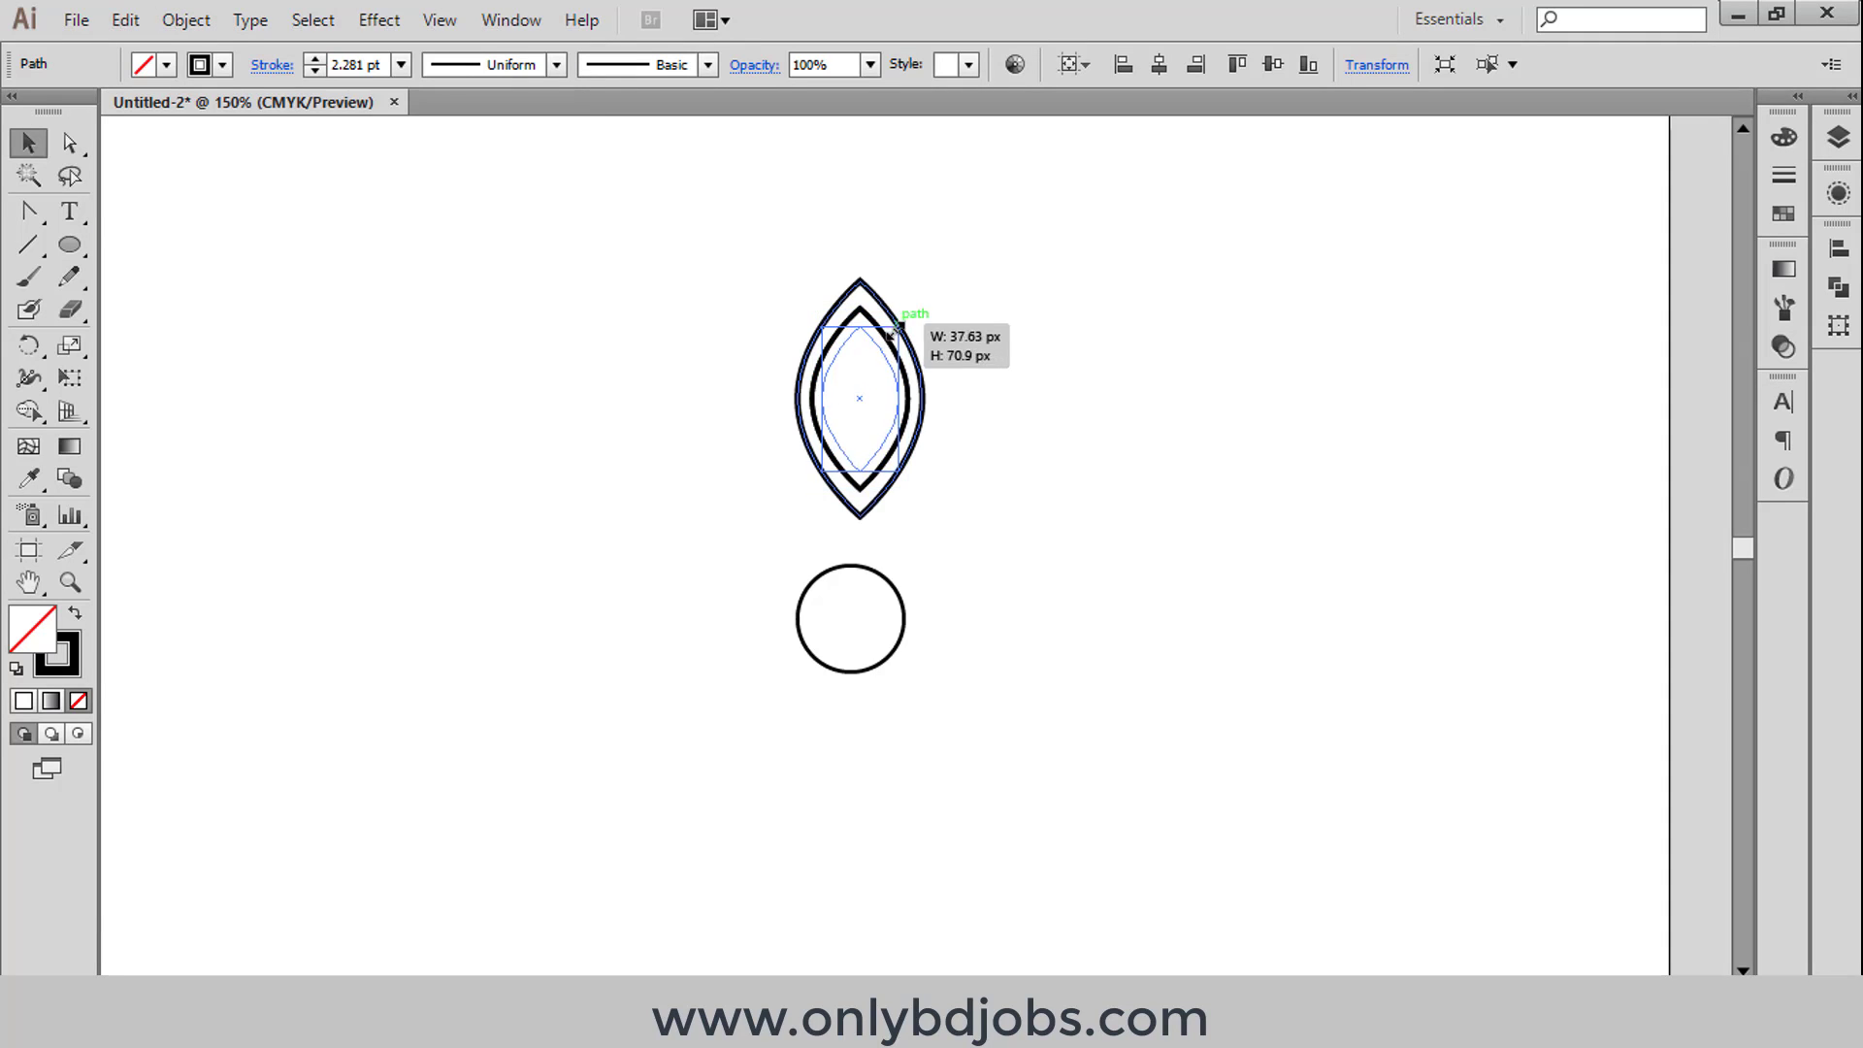
# Step: Group the three nested leaves into one petal and centre it horizontally
pyautogui.moveTo(1043, 334); pyautogui.dragTo(826, 431)
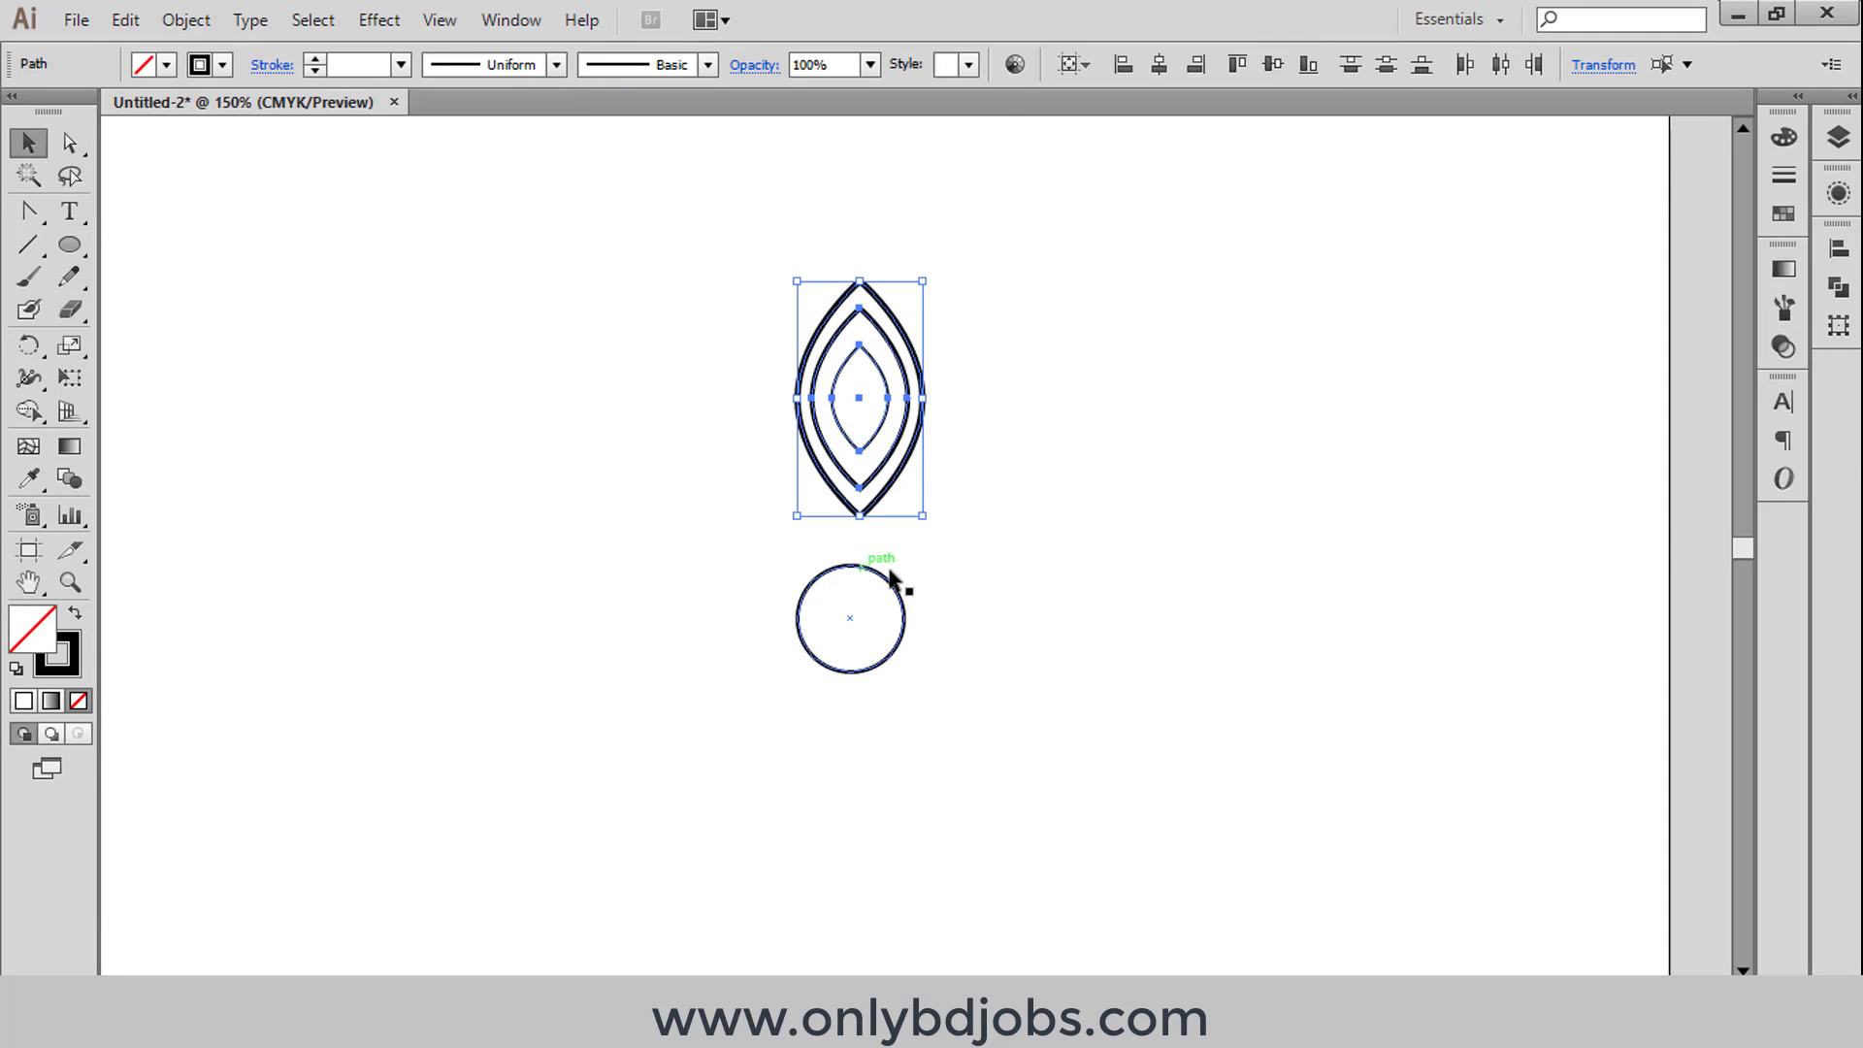
pyautogui.rightClick(813, 415)
pyautogui.click(933, 553)
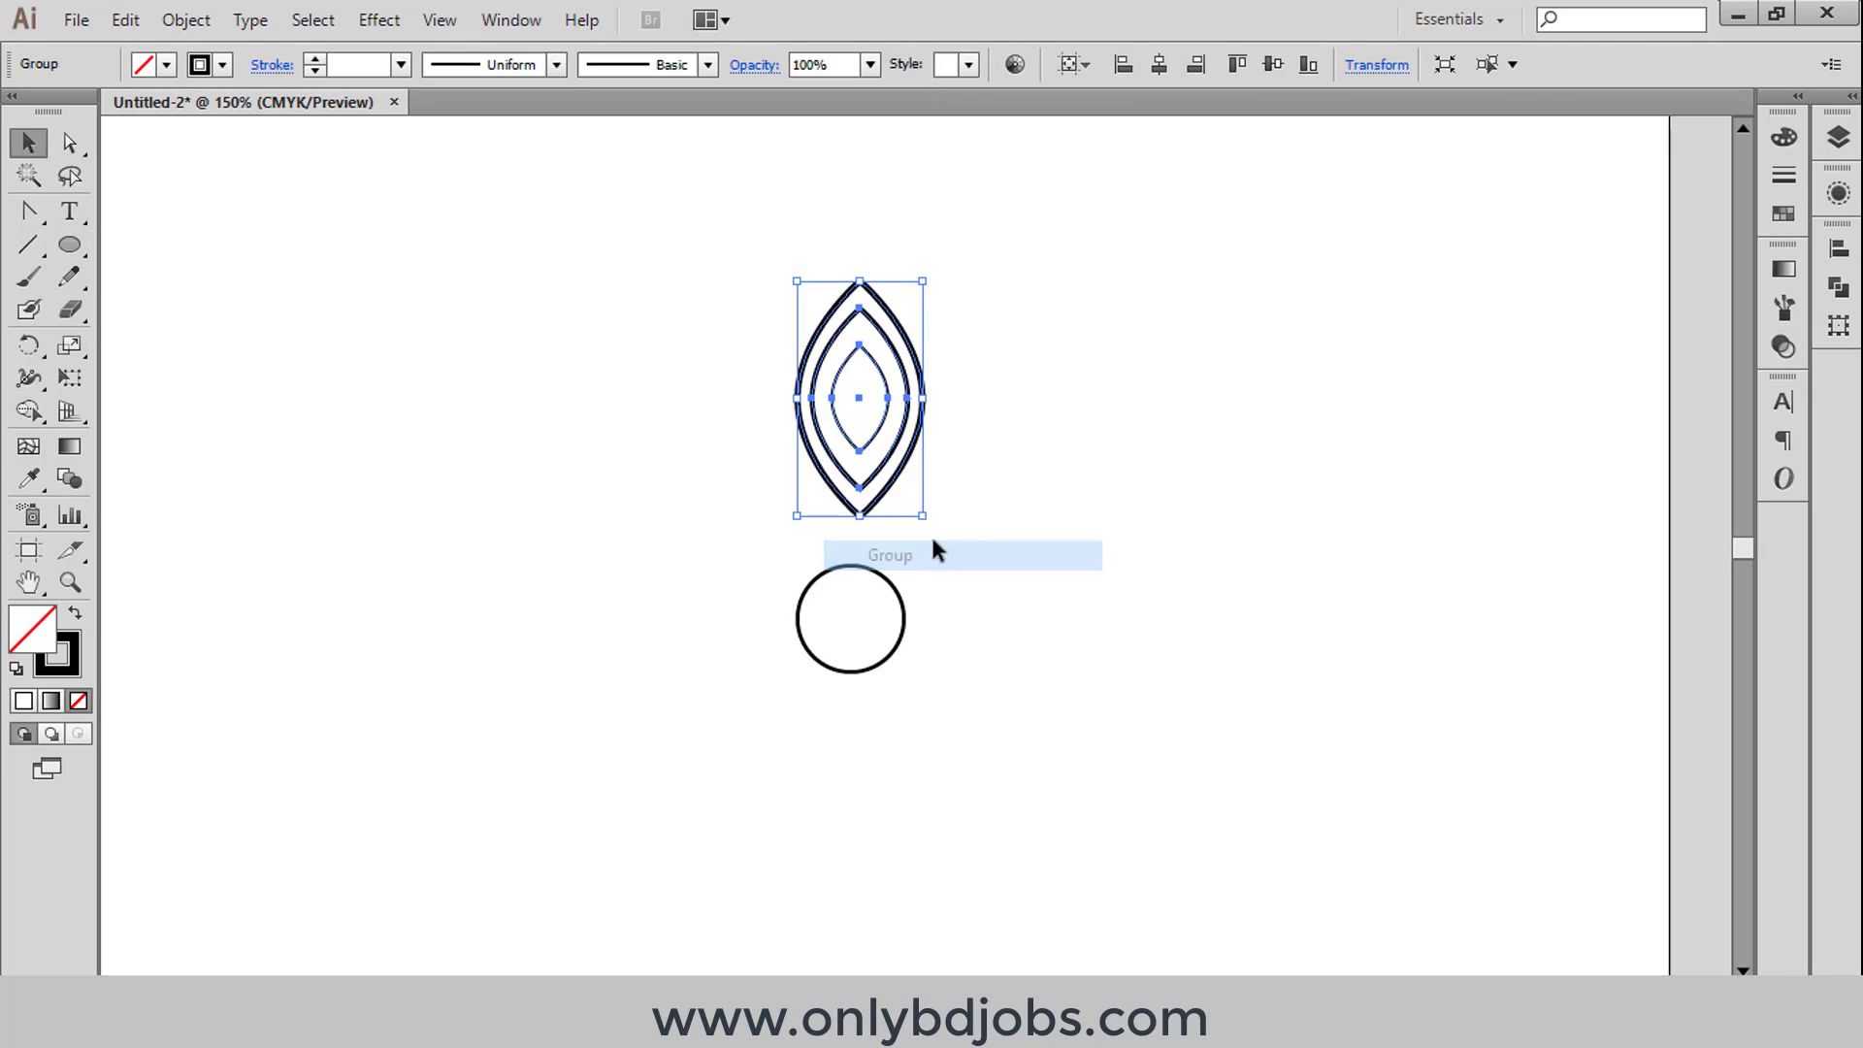
pyautogui.click(1157, 73)
pyautogui.click(976, 498)
pyautogui.click(883, 481)
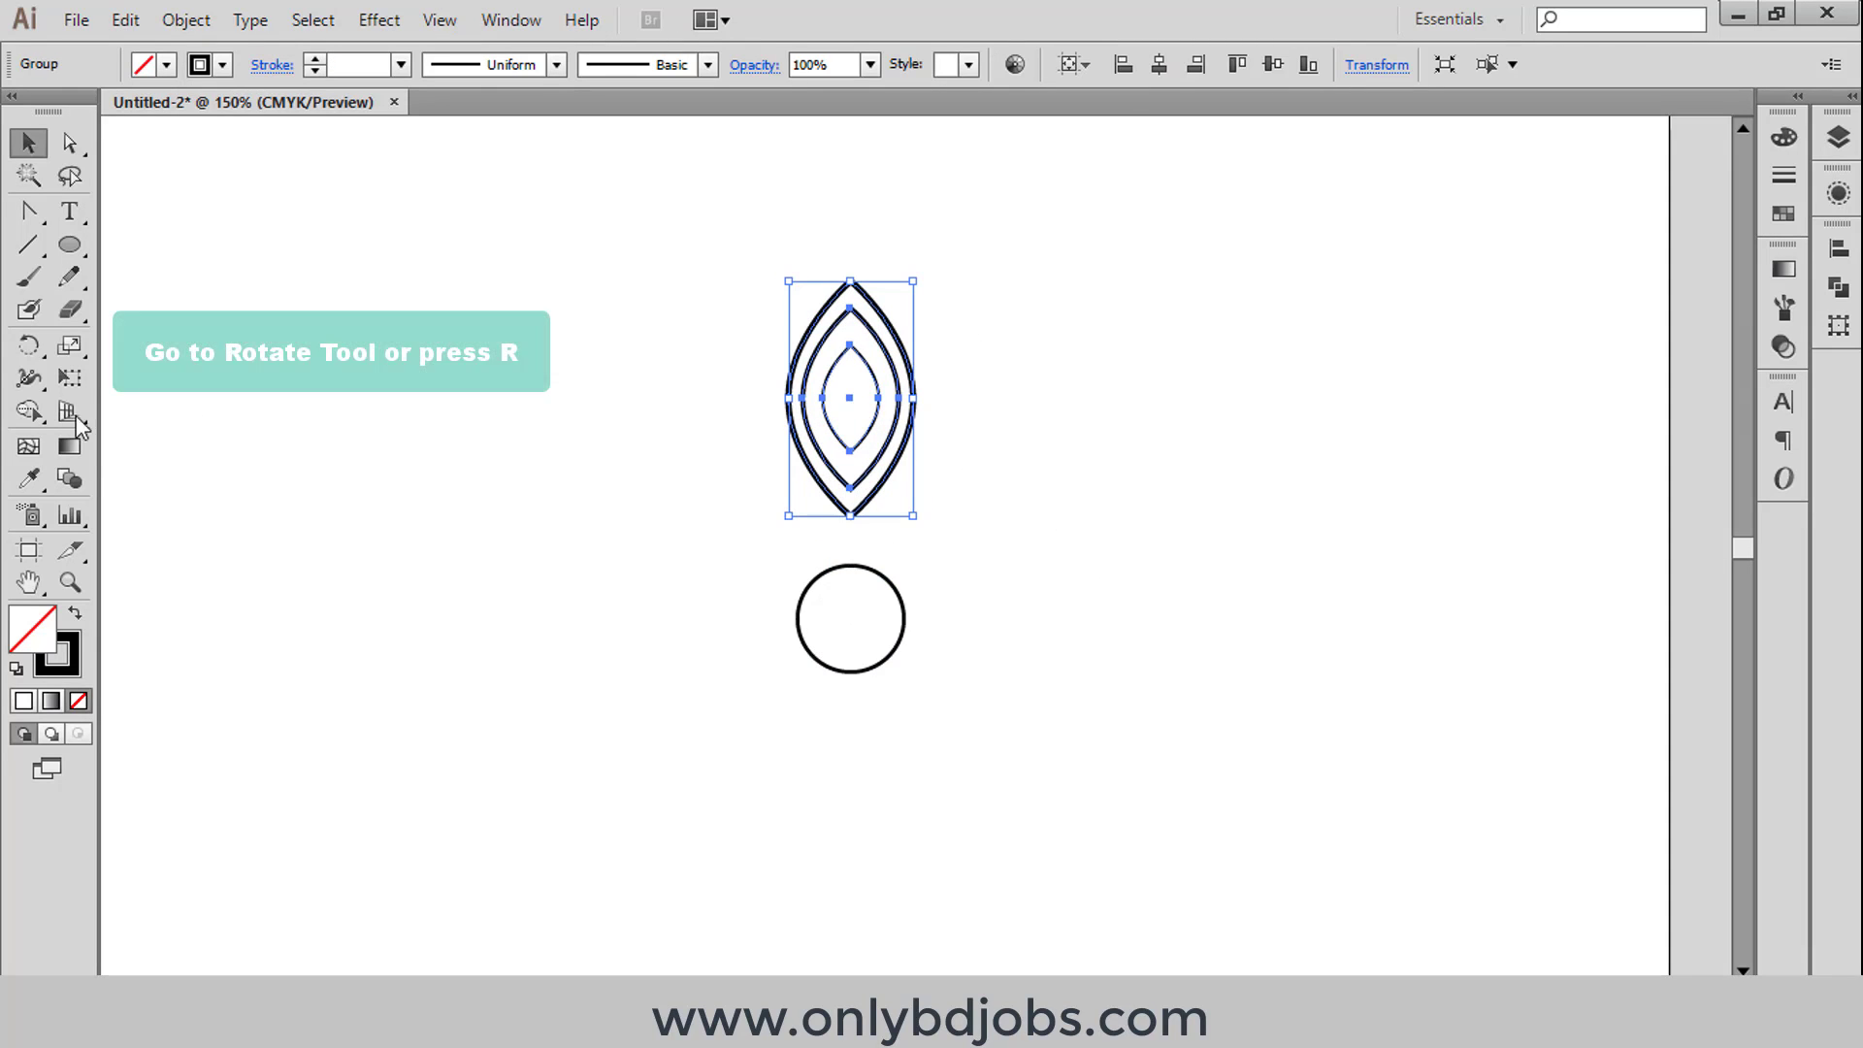
# Step: Rotate-copy the petal by 360/10 about the circle's centre and repeat it around
pyautogui.click(28, 346)
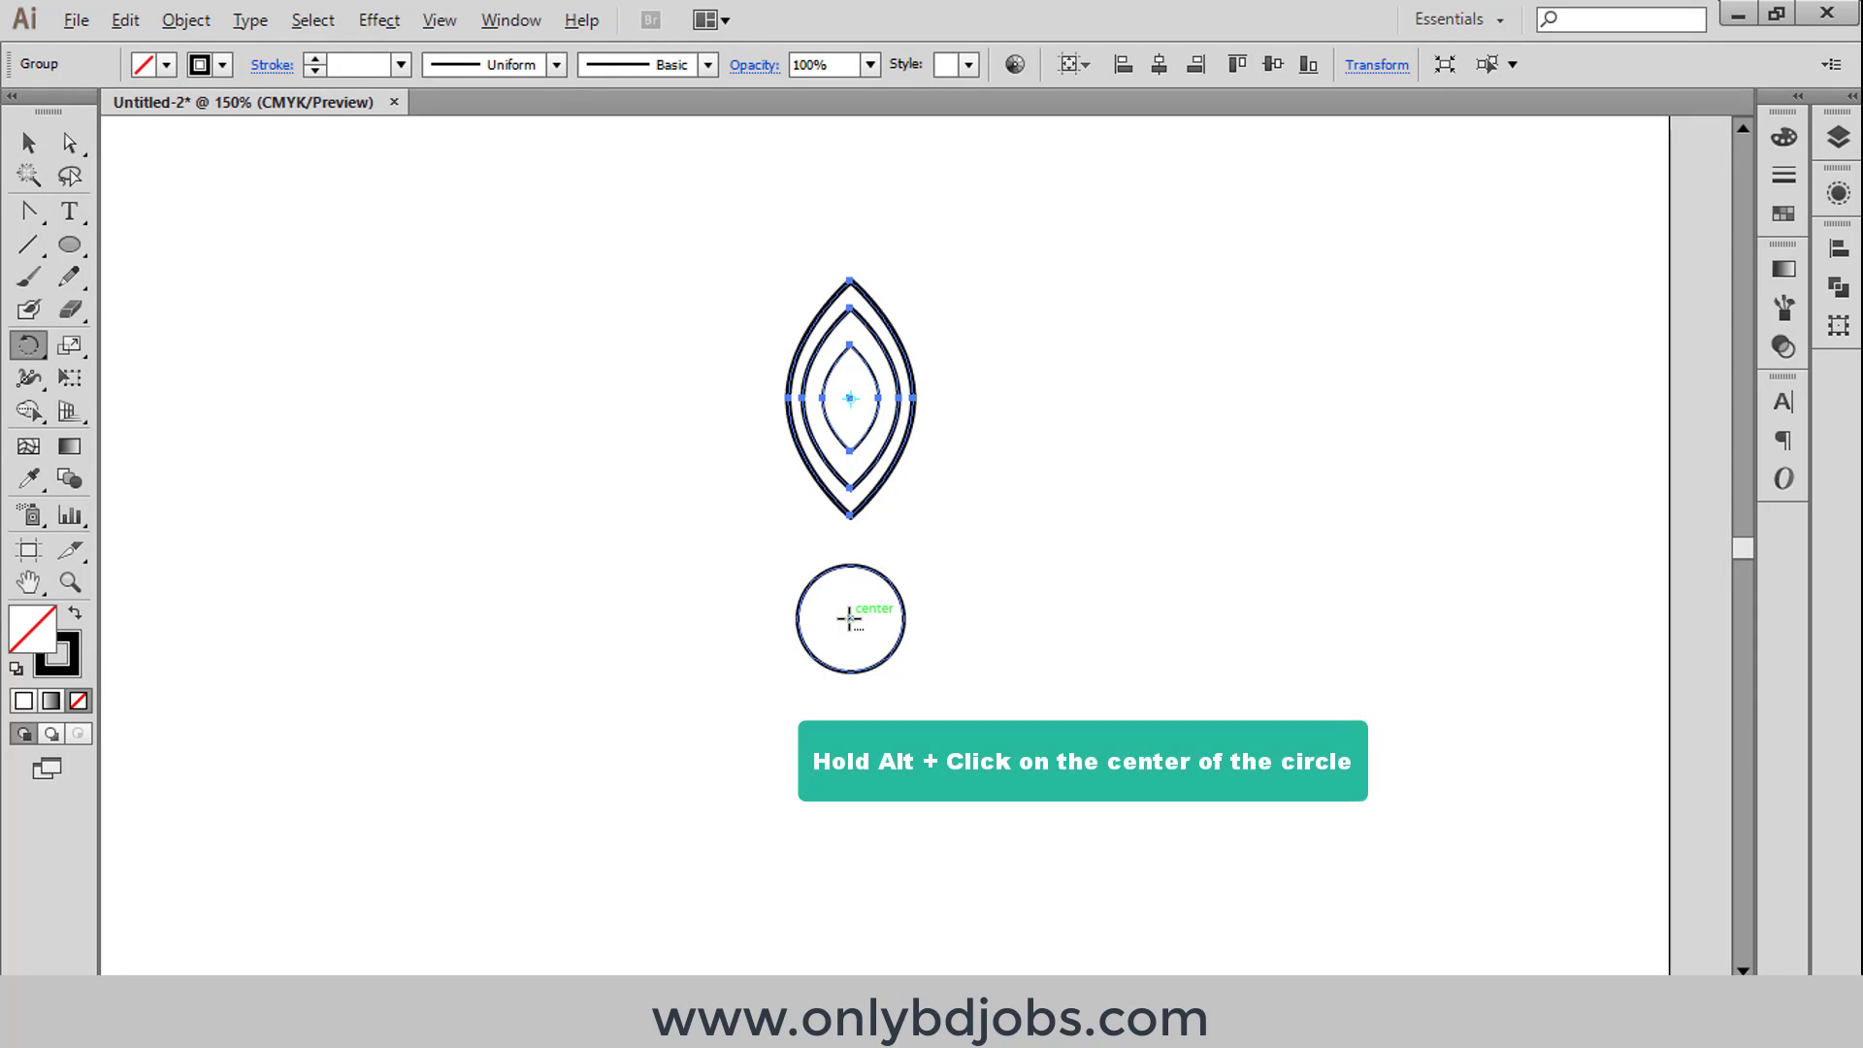
pyautogui.keyDown('alt'); pyautogui.click(849, 617); pyautogui.keyUp('alt')
pyautogui.write('360')
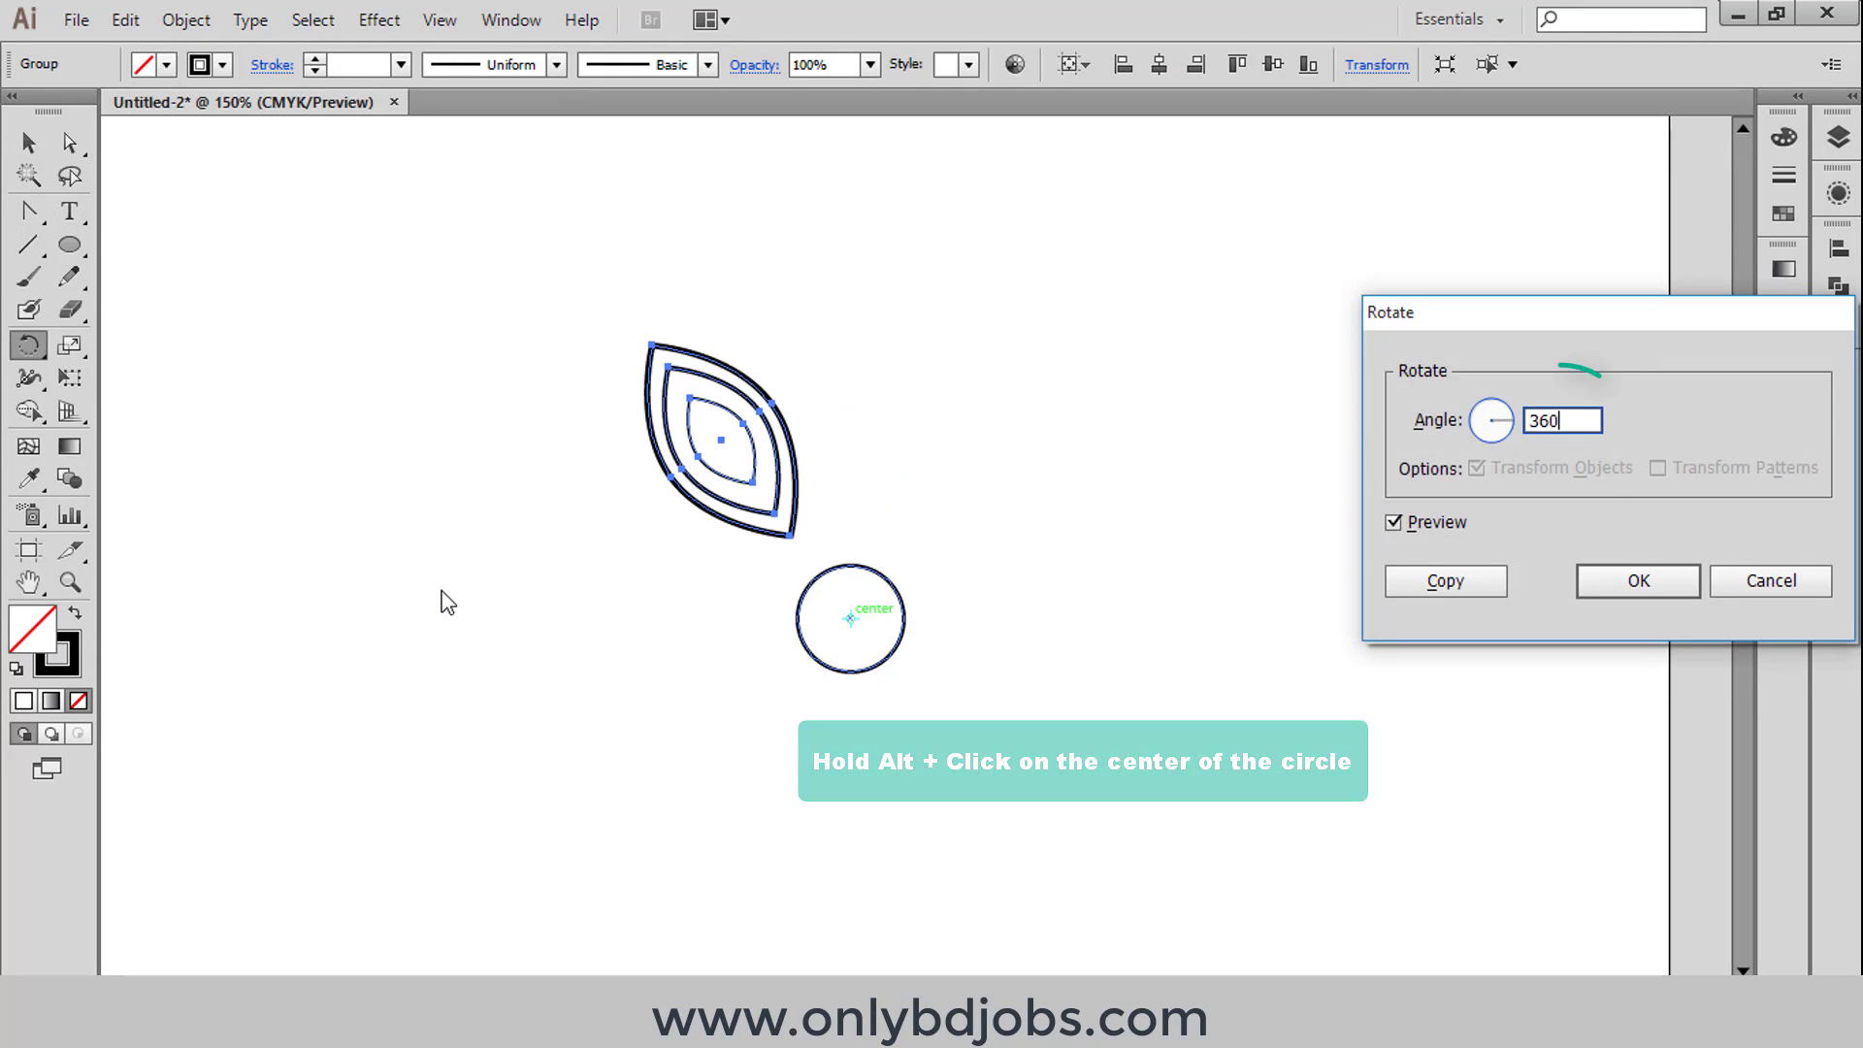
pyautogui.write('/10')
pyautogui.click(1445, 580)
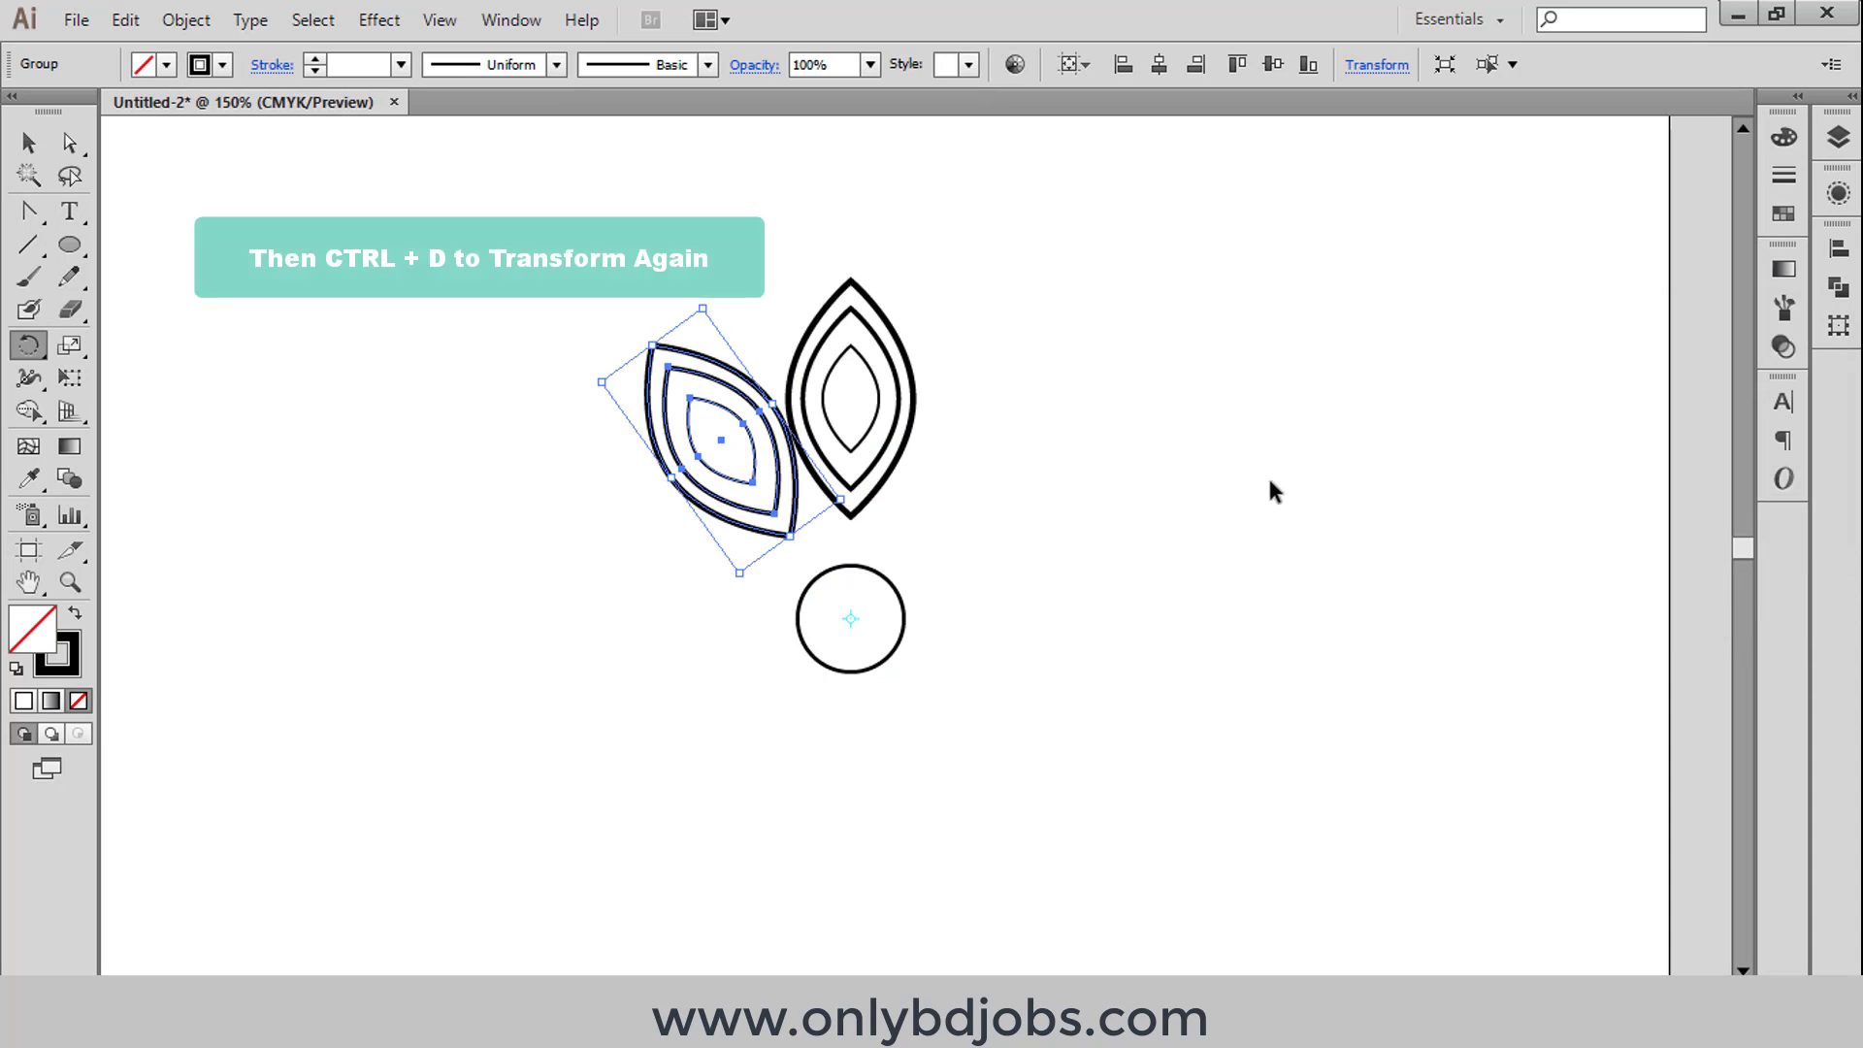
pyautogui.hotkey('ctrl', 'd')
pyautogui.hotkey('ctrl', 'd')
pyautogui.hotkey('ctrl', 'd')
pyautogui.hotkey('ctrl', 'd')
pyautogui.hotkey('ctrl', 'd')
pyautogui.hotkey('ctrl', 'd')
pyautogui.hotkey('ctrl', 'd')
pyautogui.hotkey('ctrl', 'd')
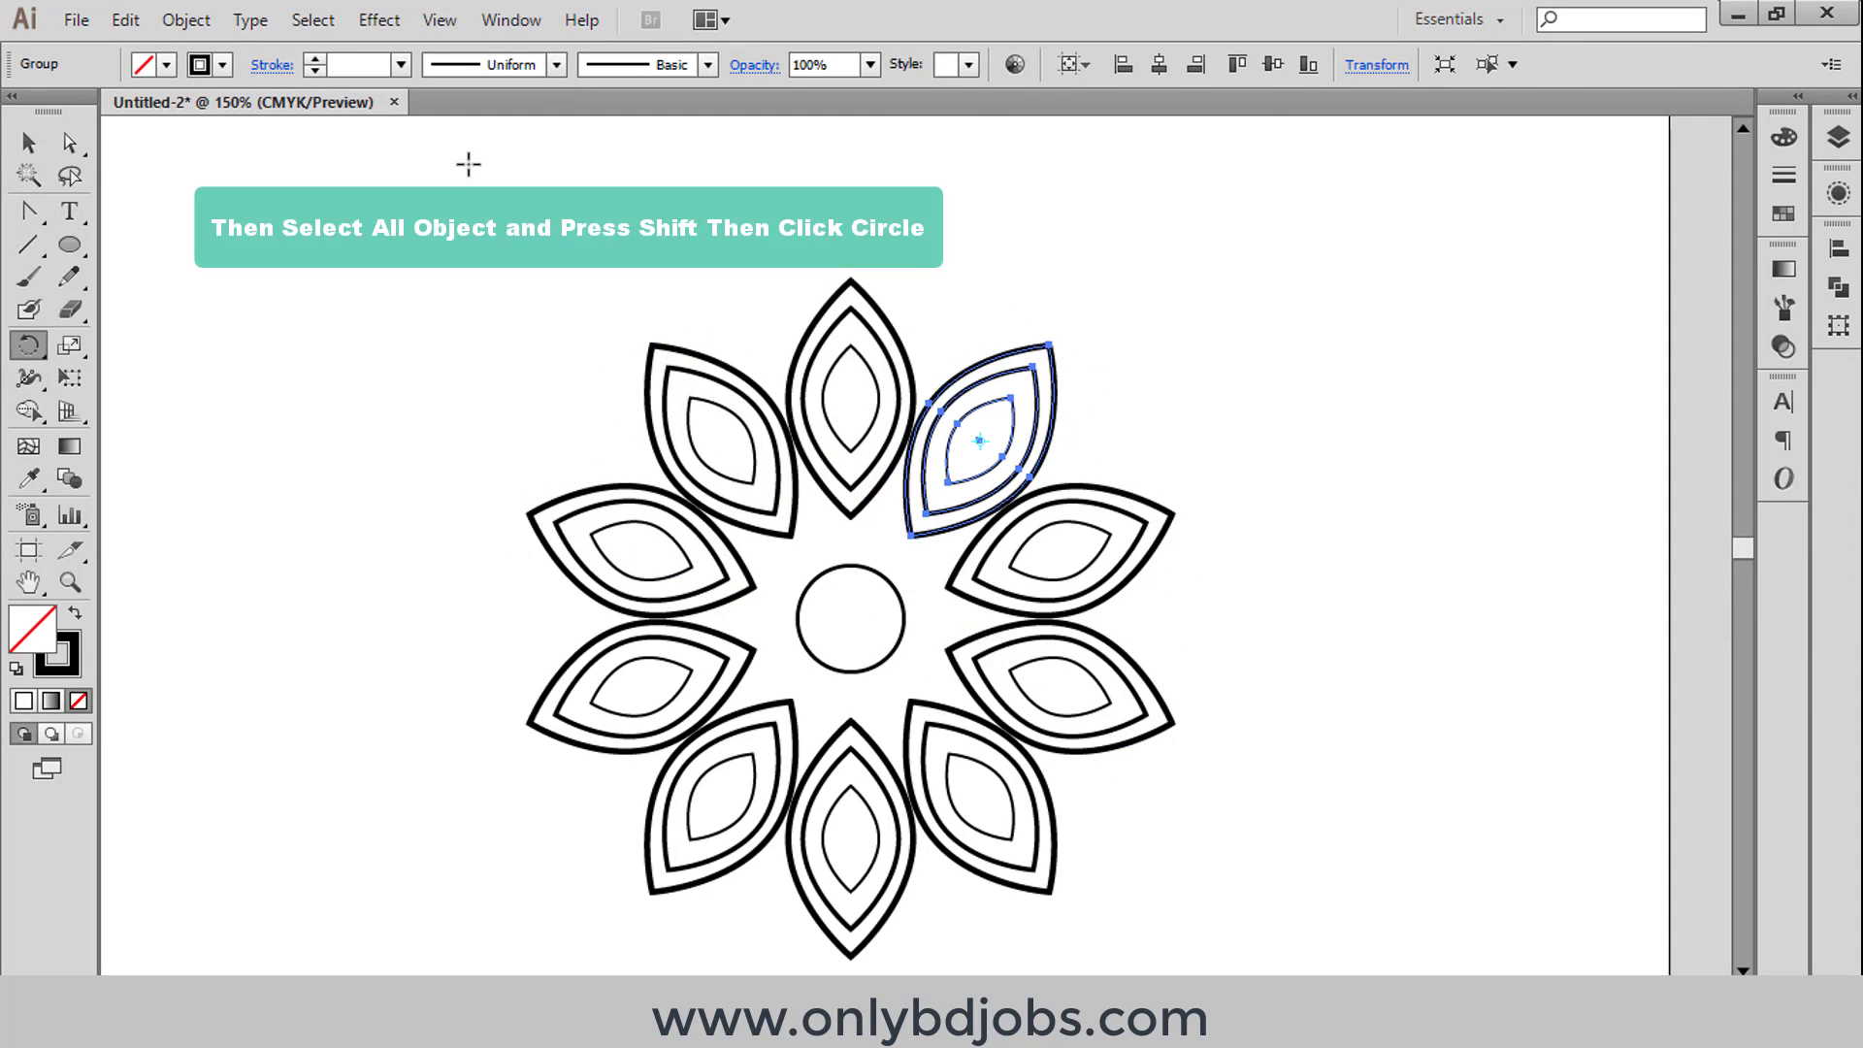
# Step: Select all petals except the centre circle and scale the ring down to hug it
pyautogui.click(584, 446)
pyautogui.hotkey('ctrl', 'a')
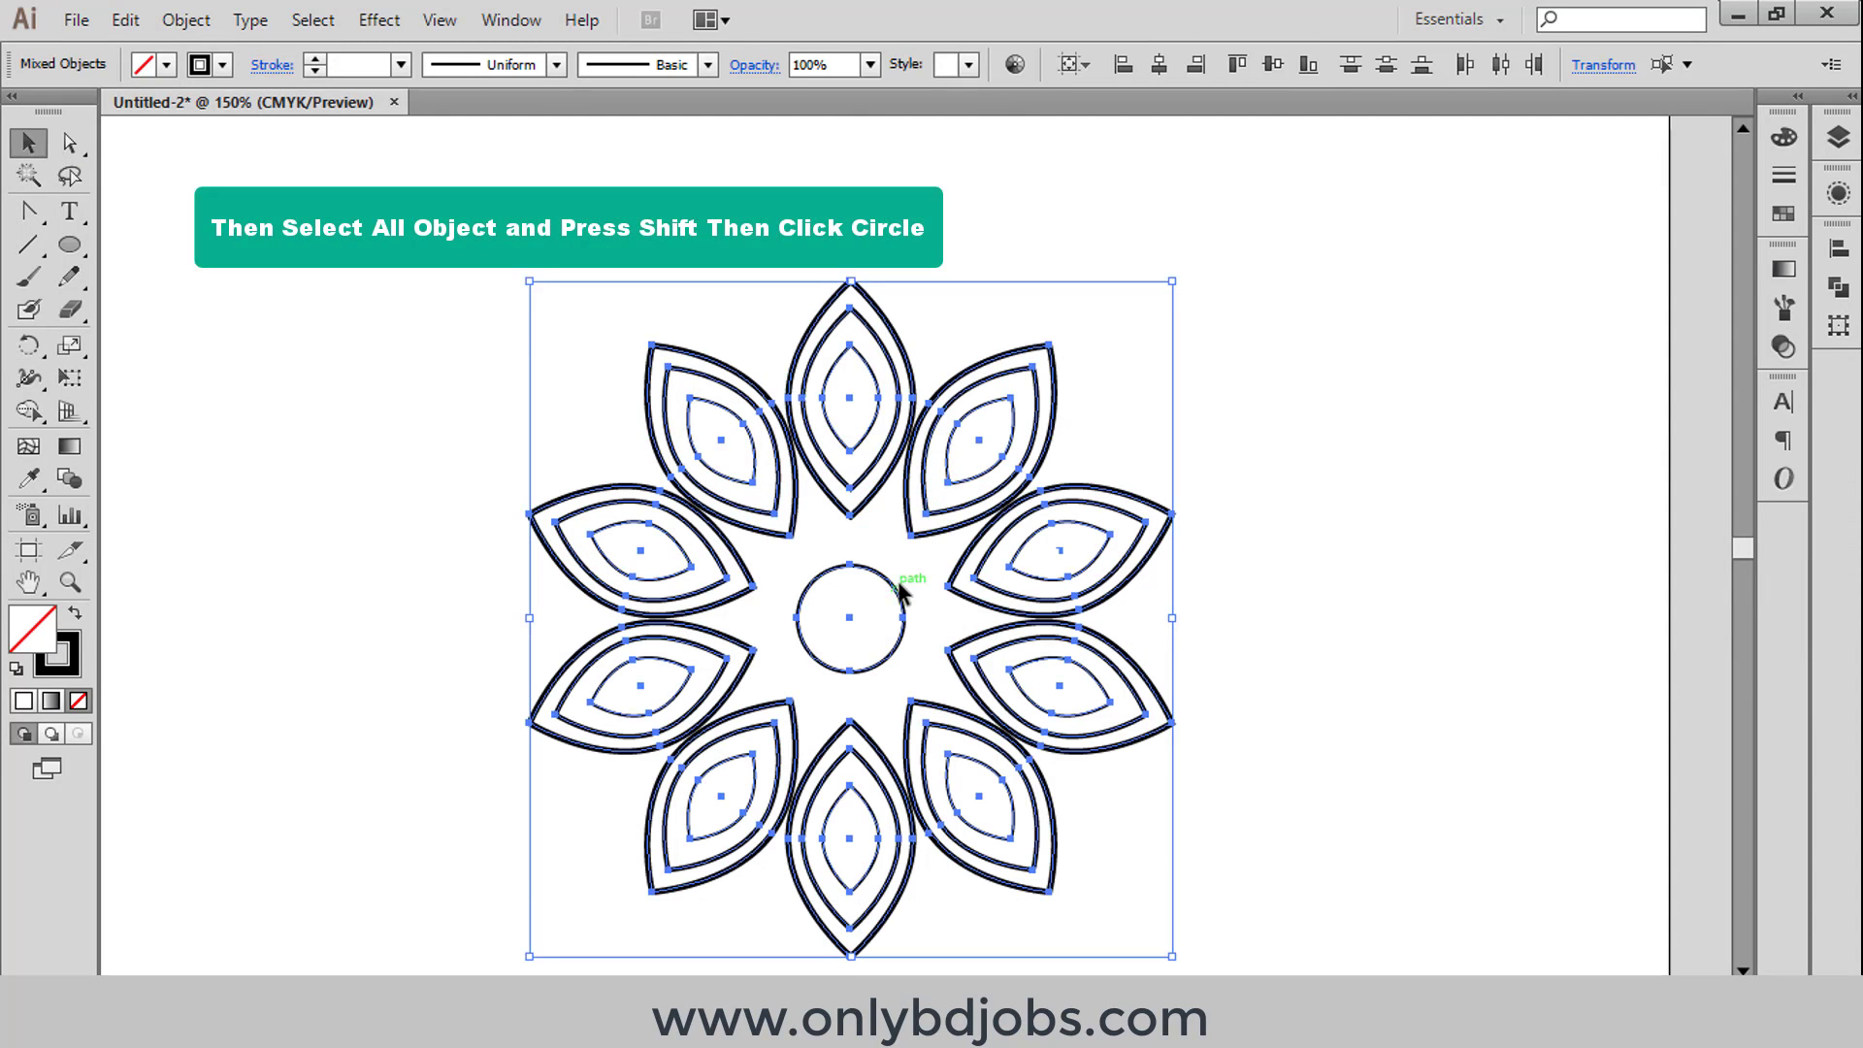
pyautogui.keyDown('shift'); pyautogui.click(898, 593); pyautogui.keyUp('shift')
pyautogui.moveTo(1172, 285); pyautogui.dragTo(1030, 415)
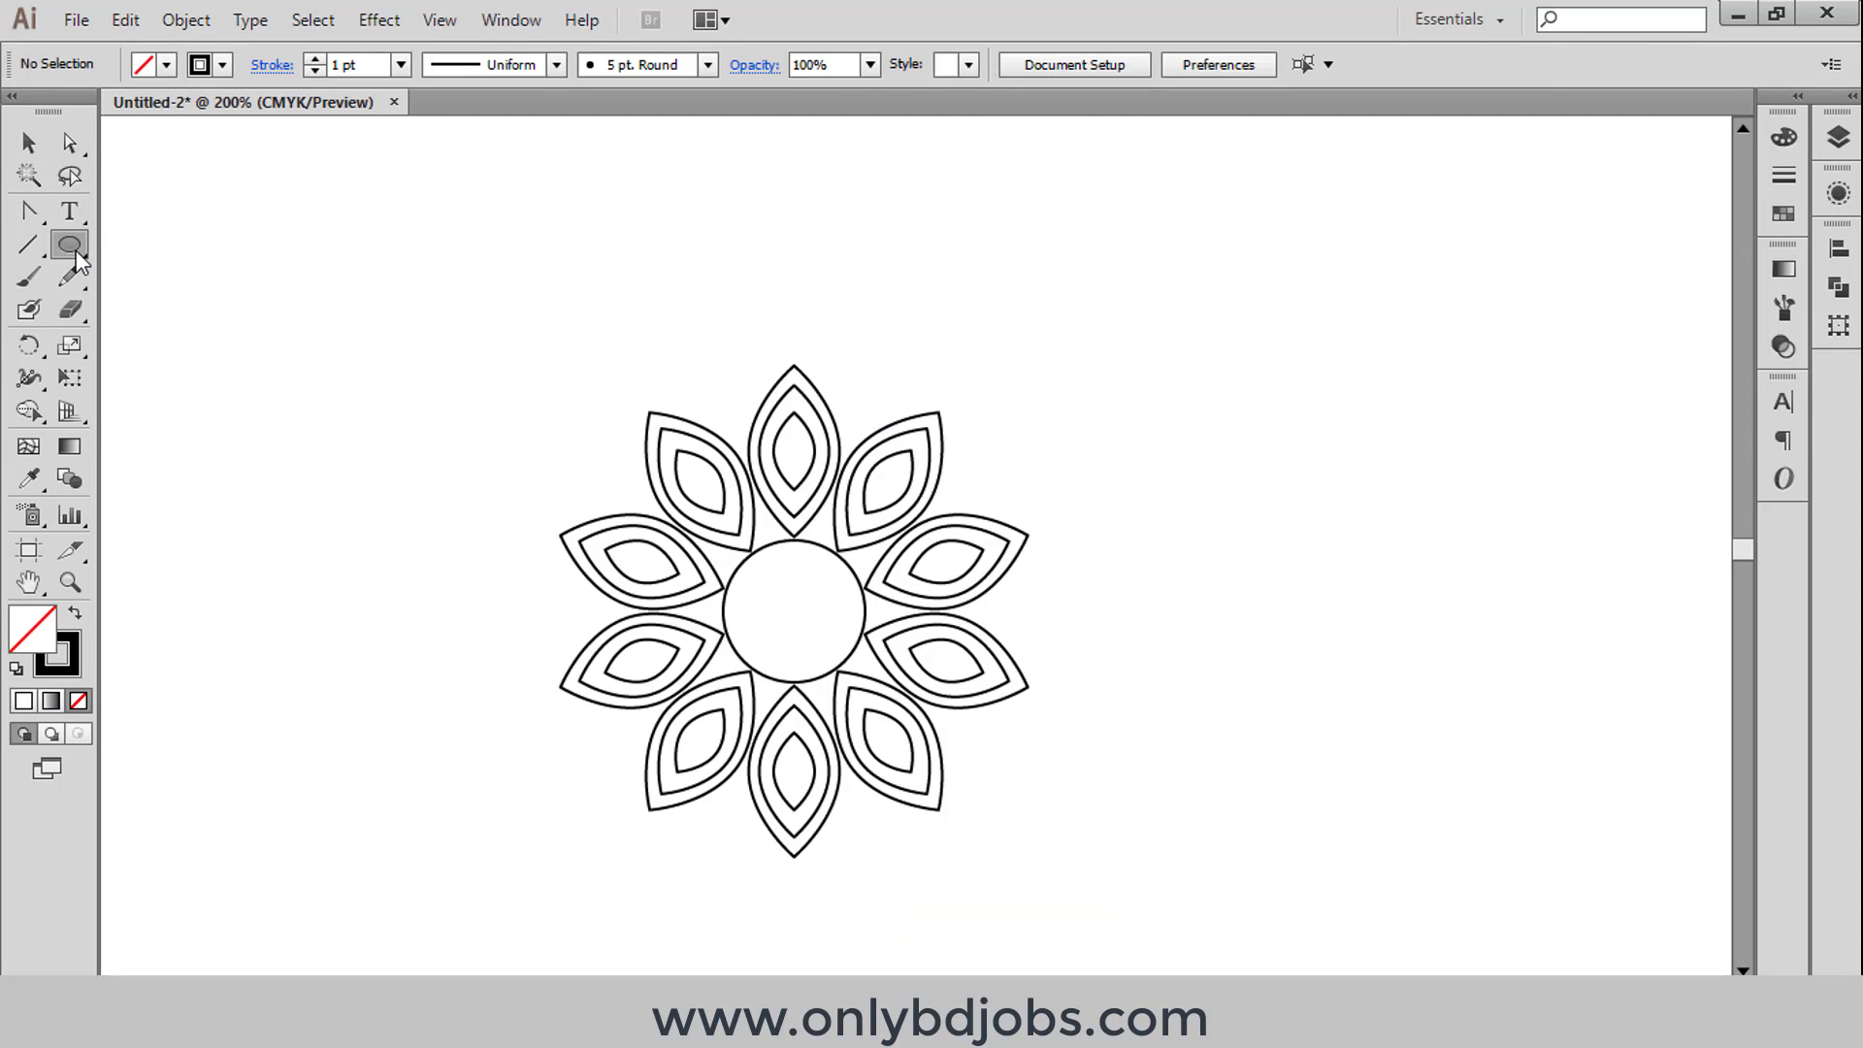
# Step: Draw a small circle, delete its bottom point to leave a half arc, and move it above the flower
pyautogui.moveTo(78, 260); pyautogui.dragTo(189, 307)
pyautogui.keyDown('shift'); pyautogui.moveTo(622, 266); pyautogui.dragTo(694, 338); pyautogui.keyUp('shift')
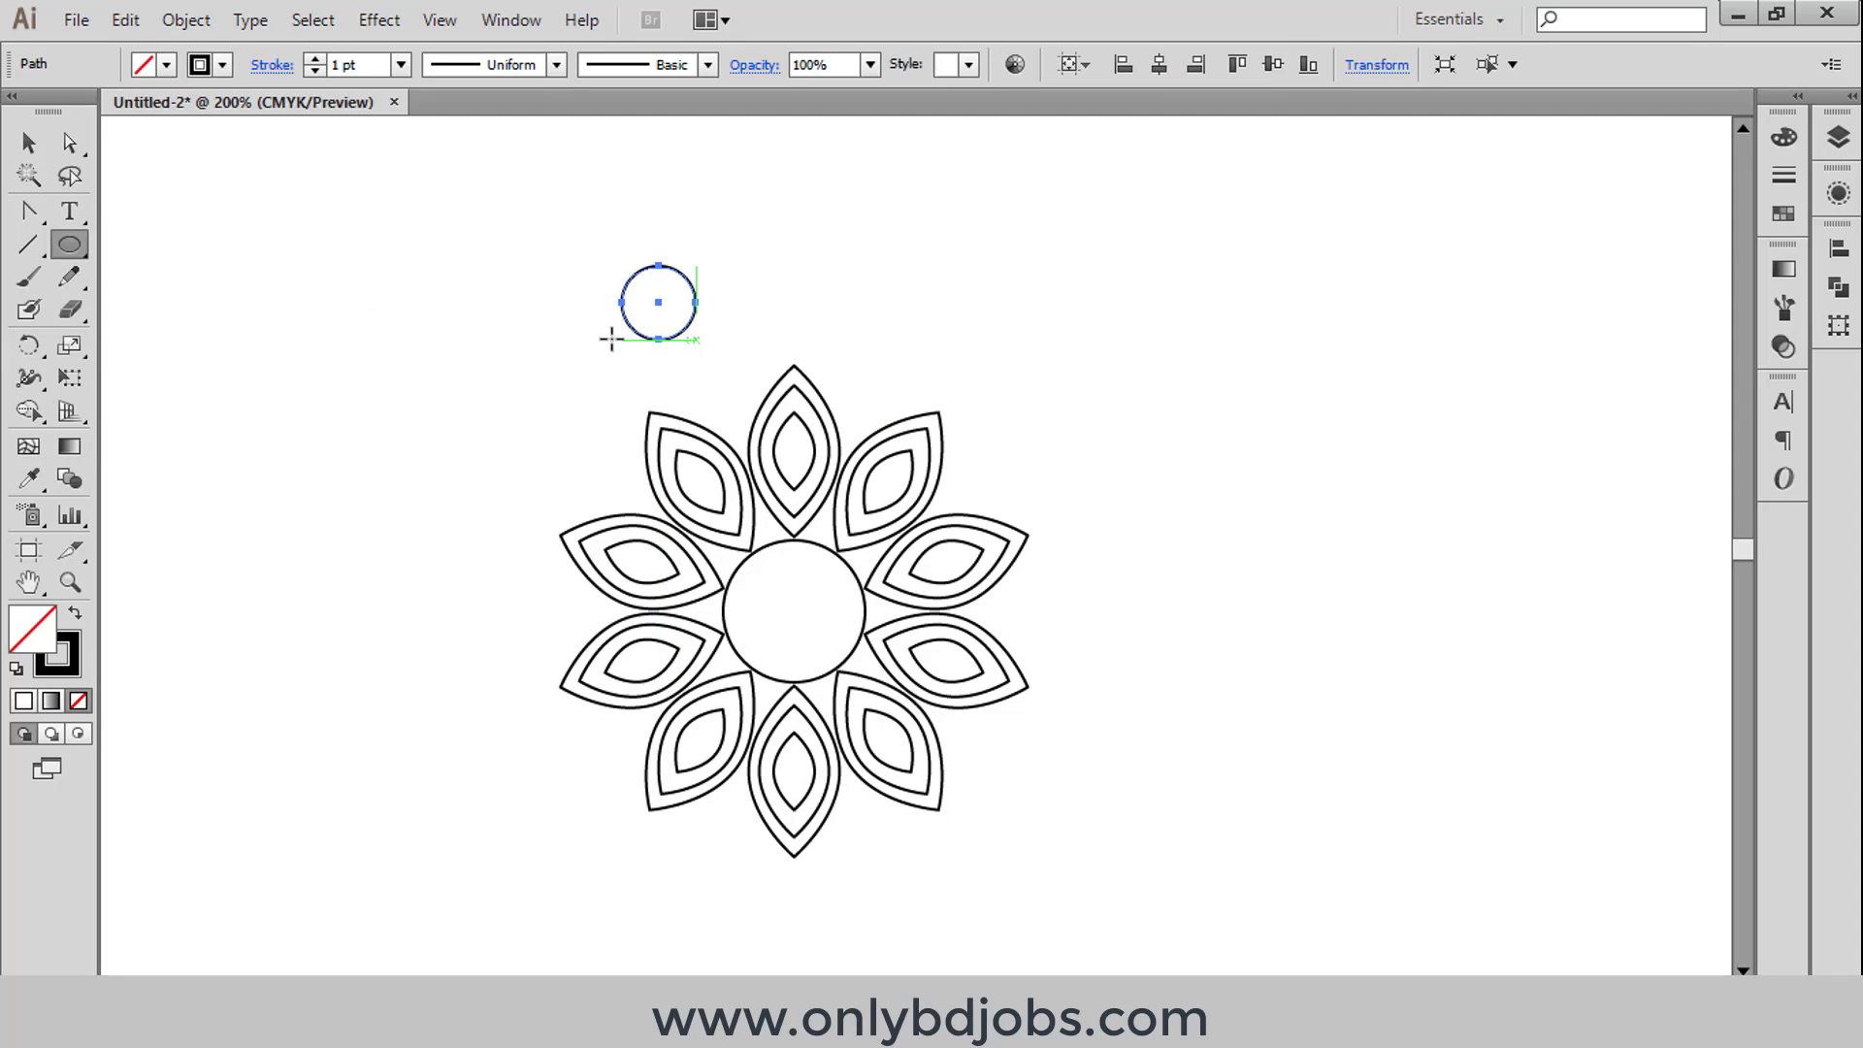
pyautogui.click(595, 332)
pyautogui.click(658, 338)
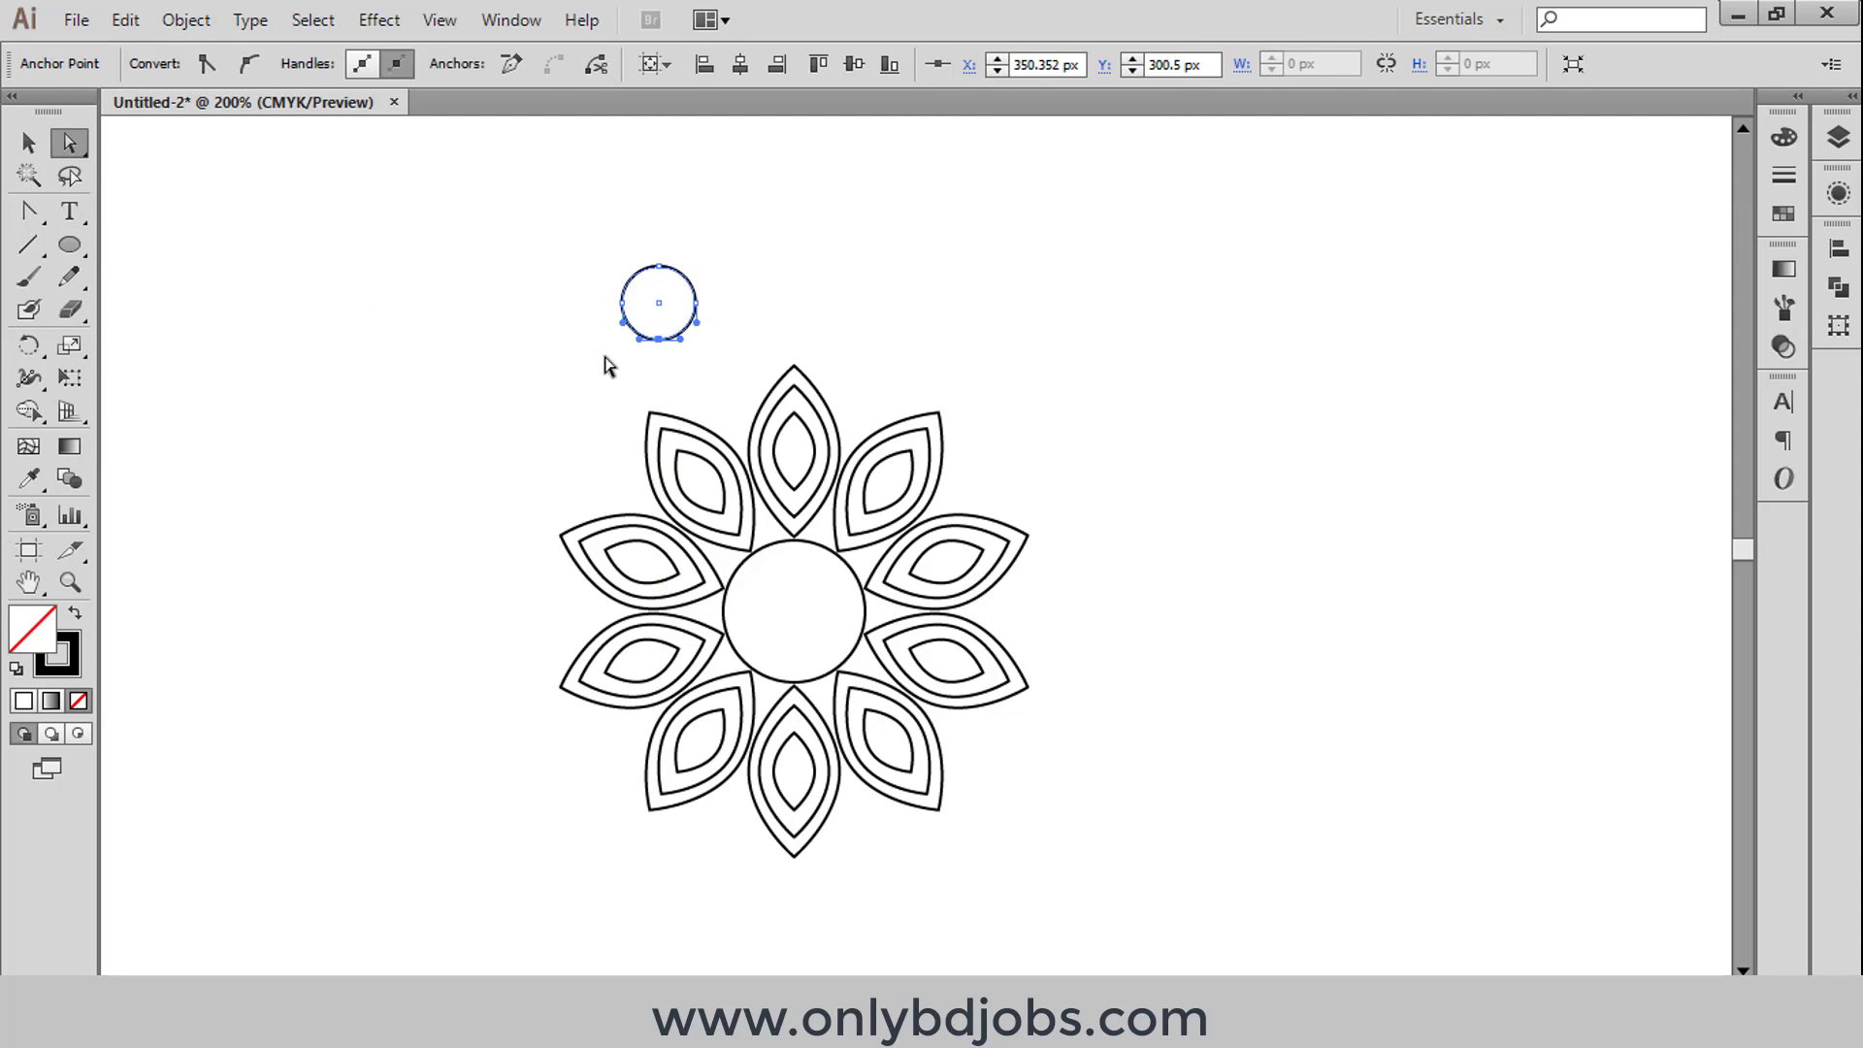
pyautogui.press('Delete')
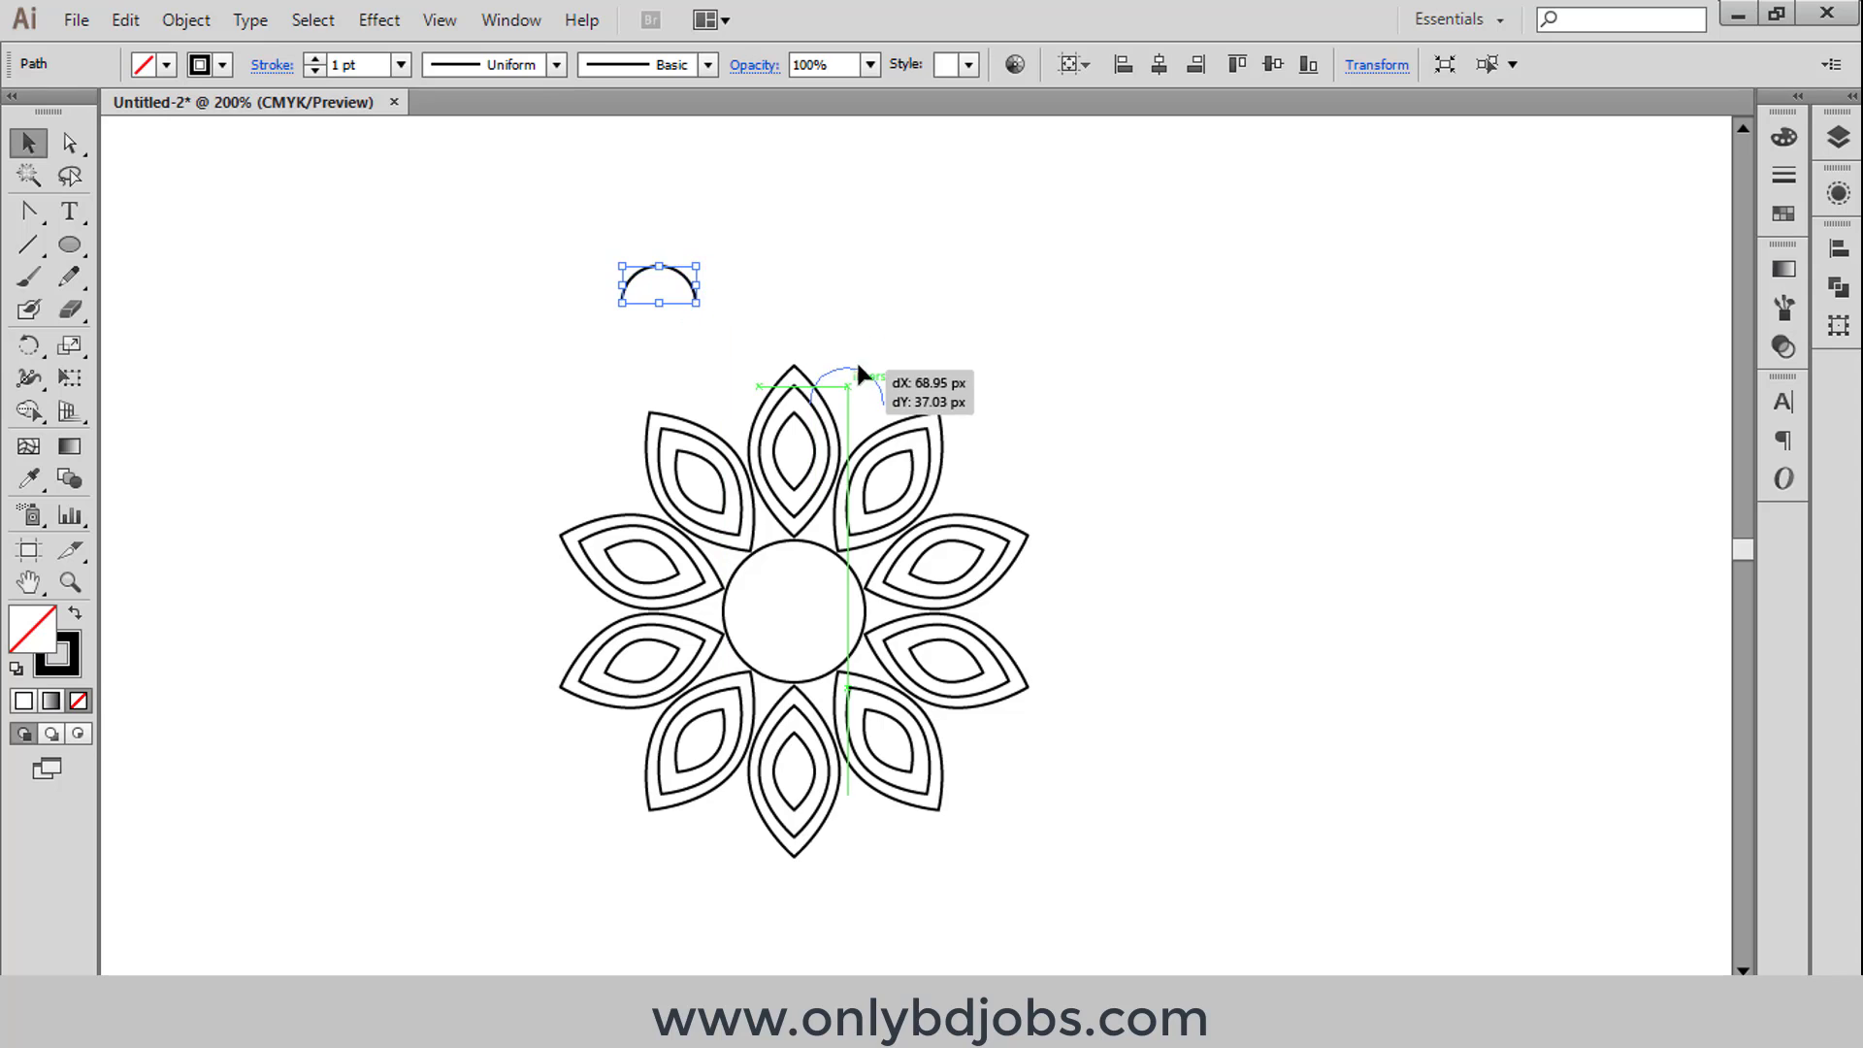
pyautogui.moveTo(856, 359); pyautogui.dragTo(855, 287)
# Step: Rotate the flower slightly, then fit the arc between the two top petals
pyautogui.moveTo(1092, 848); pyautogui.dragTo(397, 417)
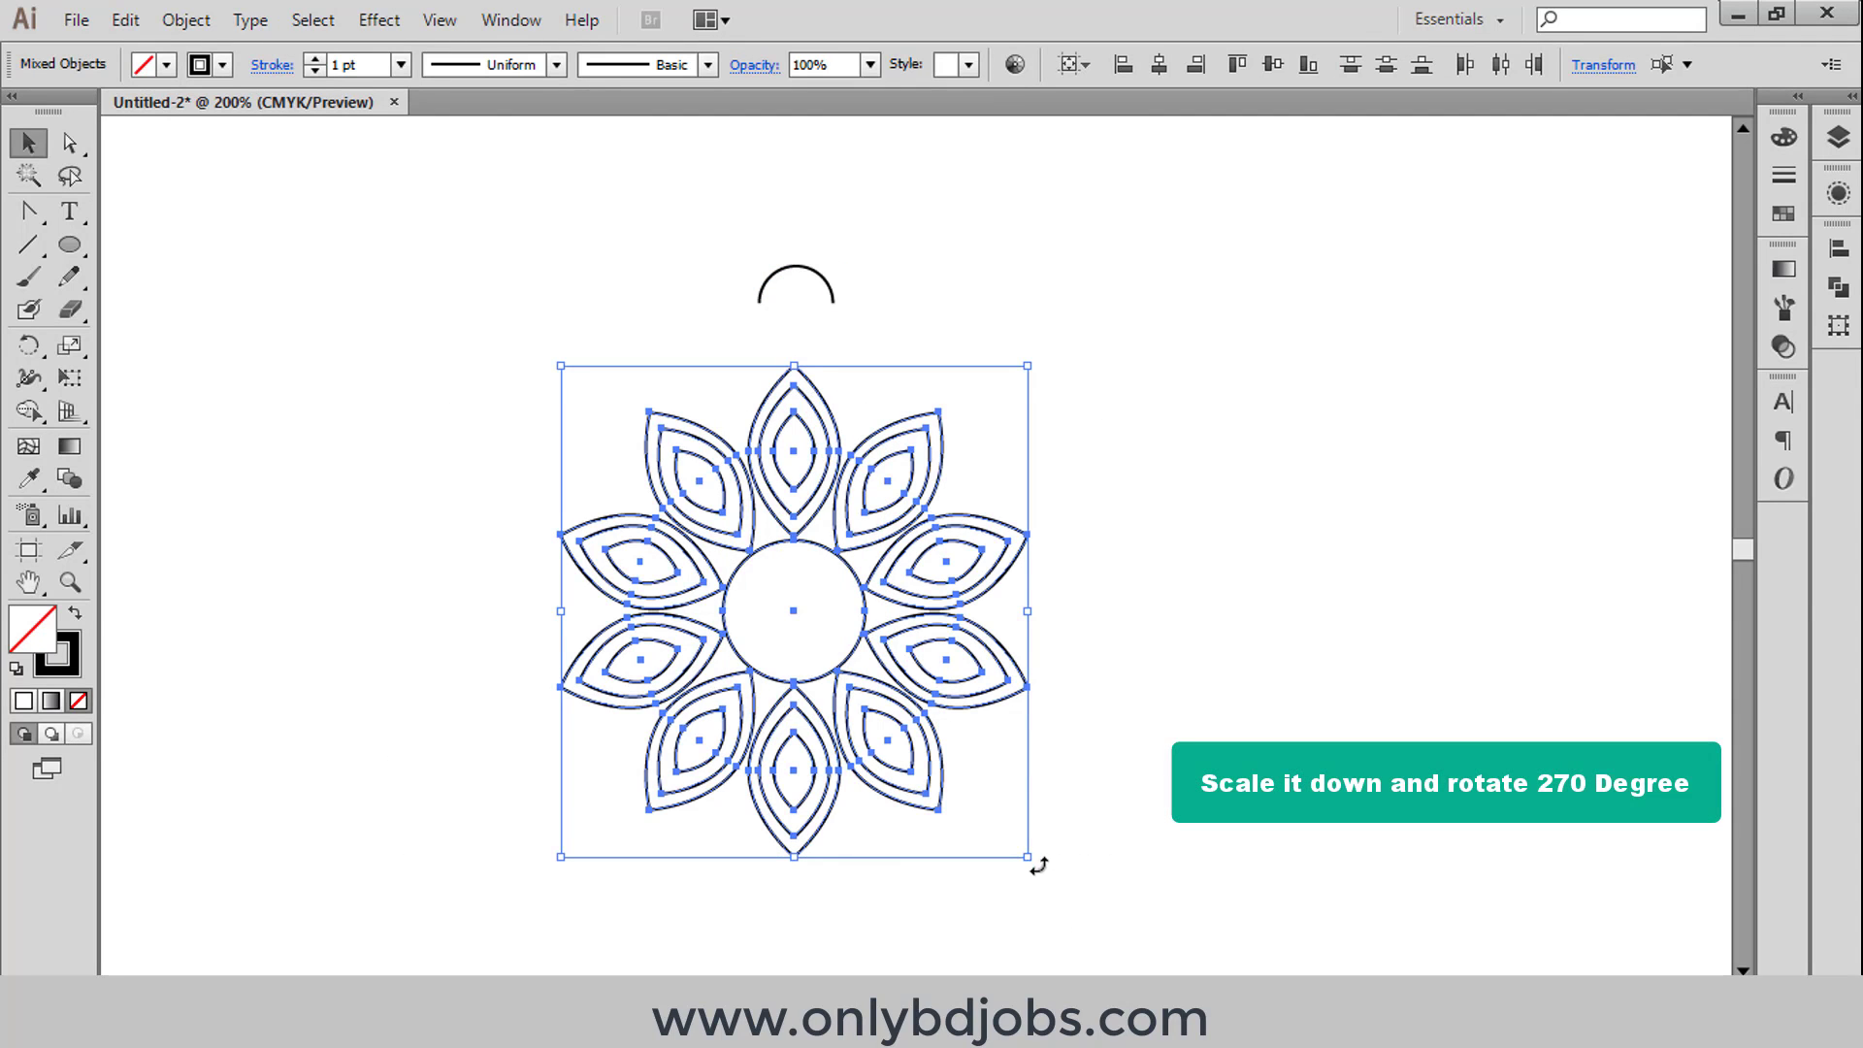
pyautogui.moveTo(1038, 866); pyautogui.dragTo(653, 819)
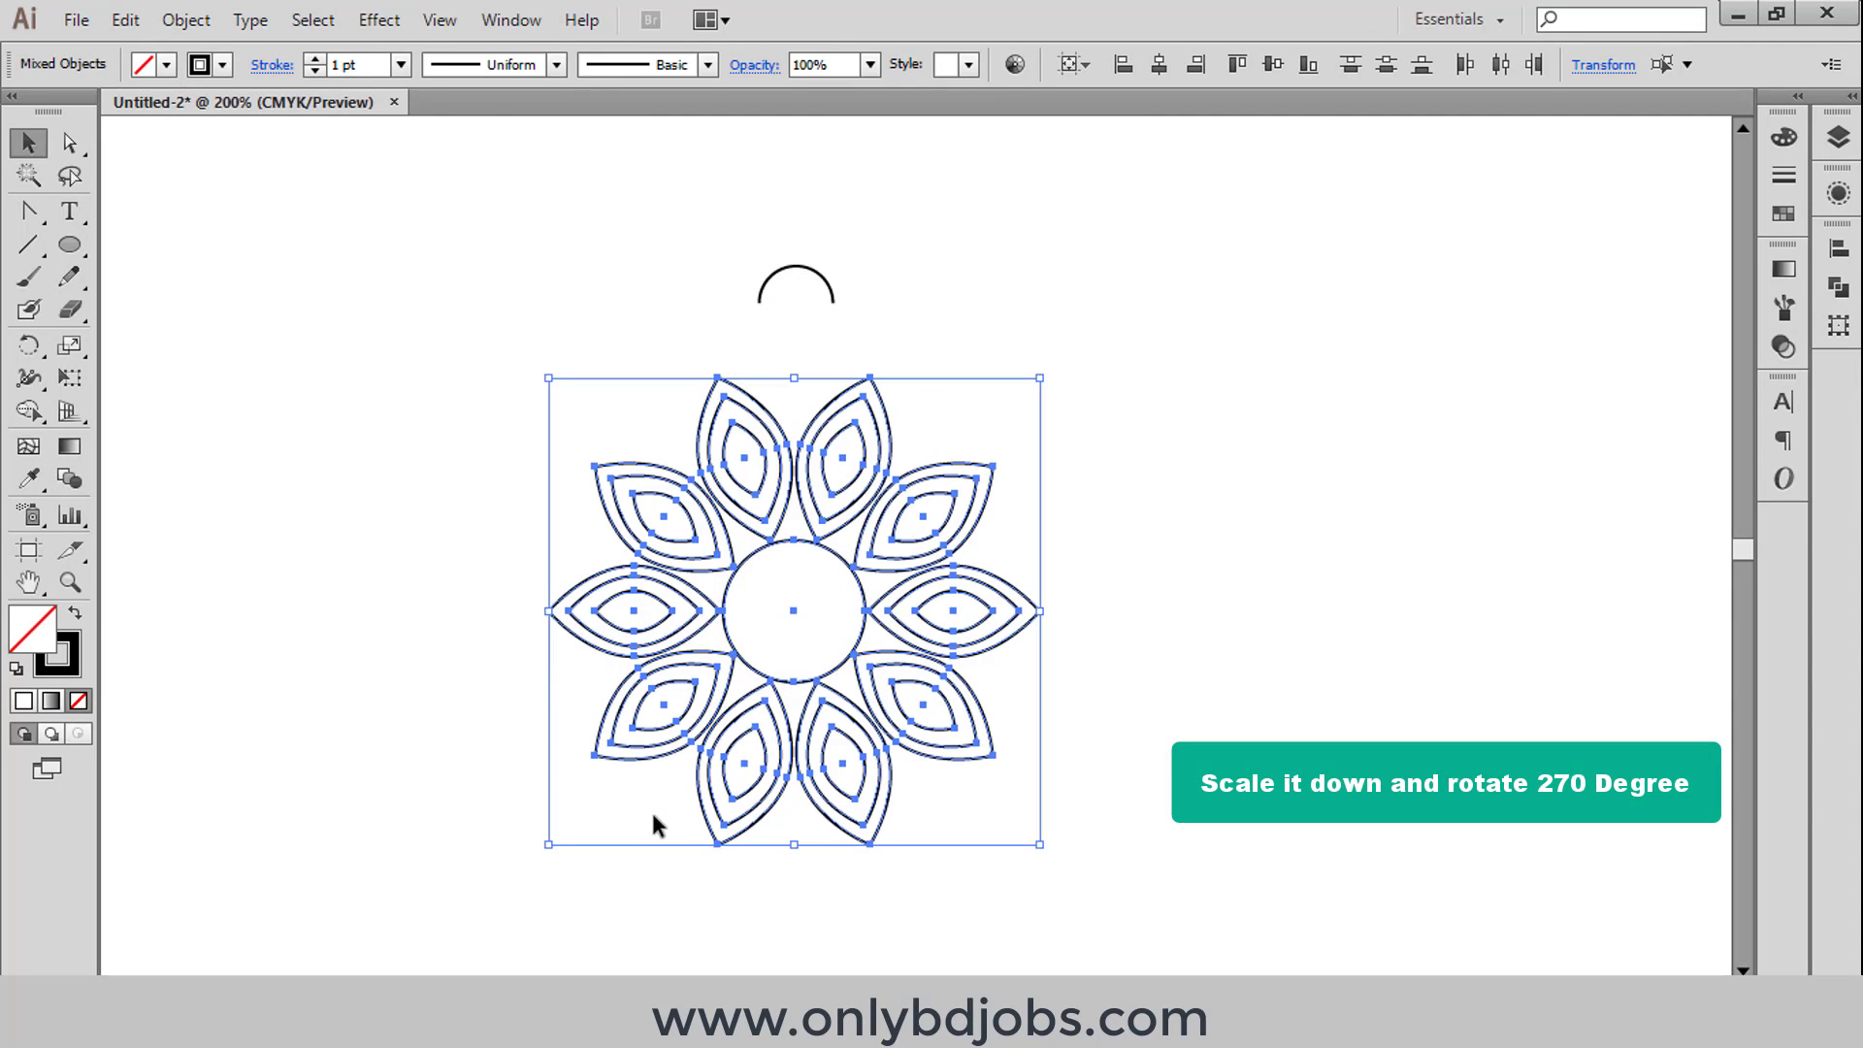
pyautogui.click(906, 342)
pyautogui.moveTo(809, 365); pyautogui.dragTo(808, 369)
pyautogui.scroll(5, 1073, 511)
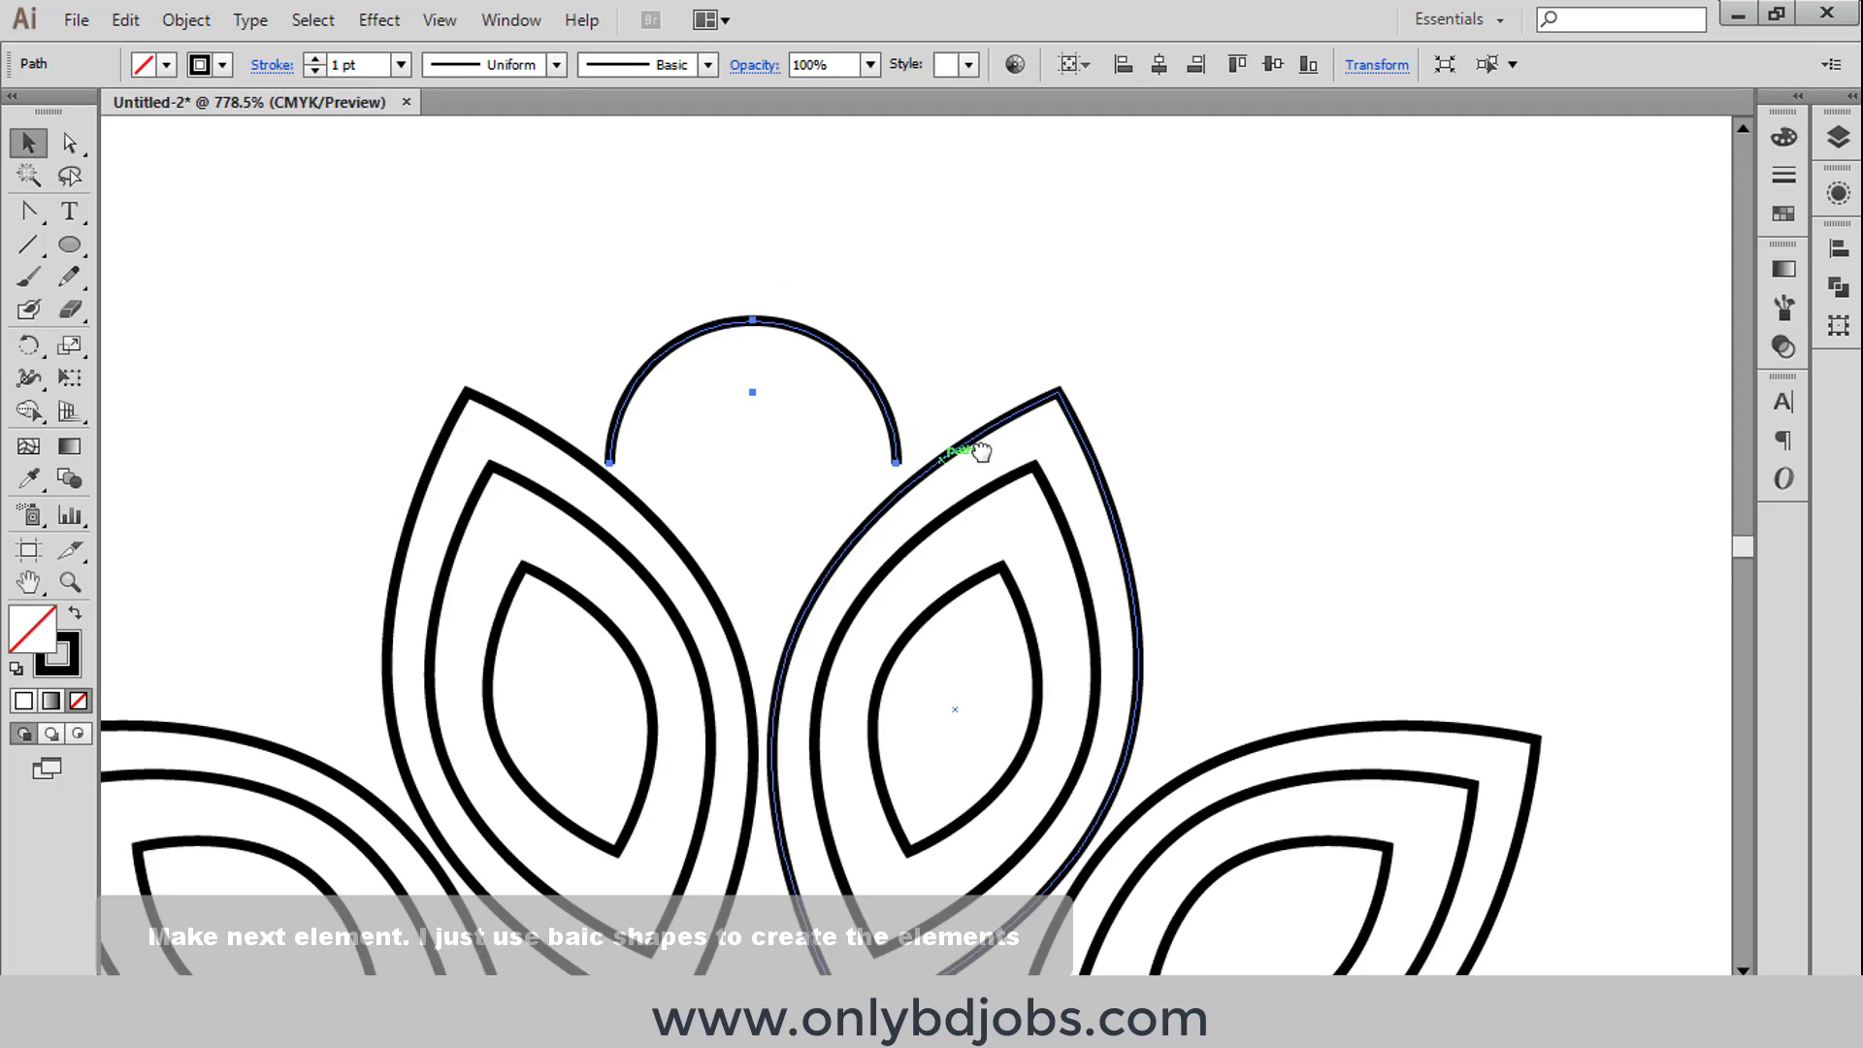
pyautogui.moveTo(989, 275); pyautogui.dragTo(1098, 228)
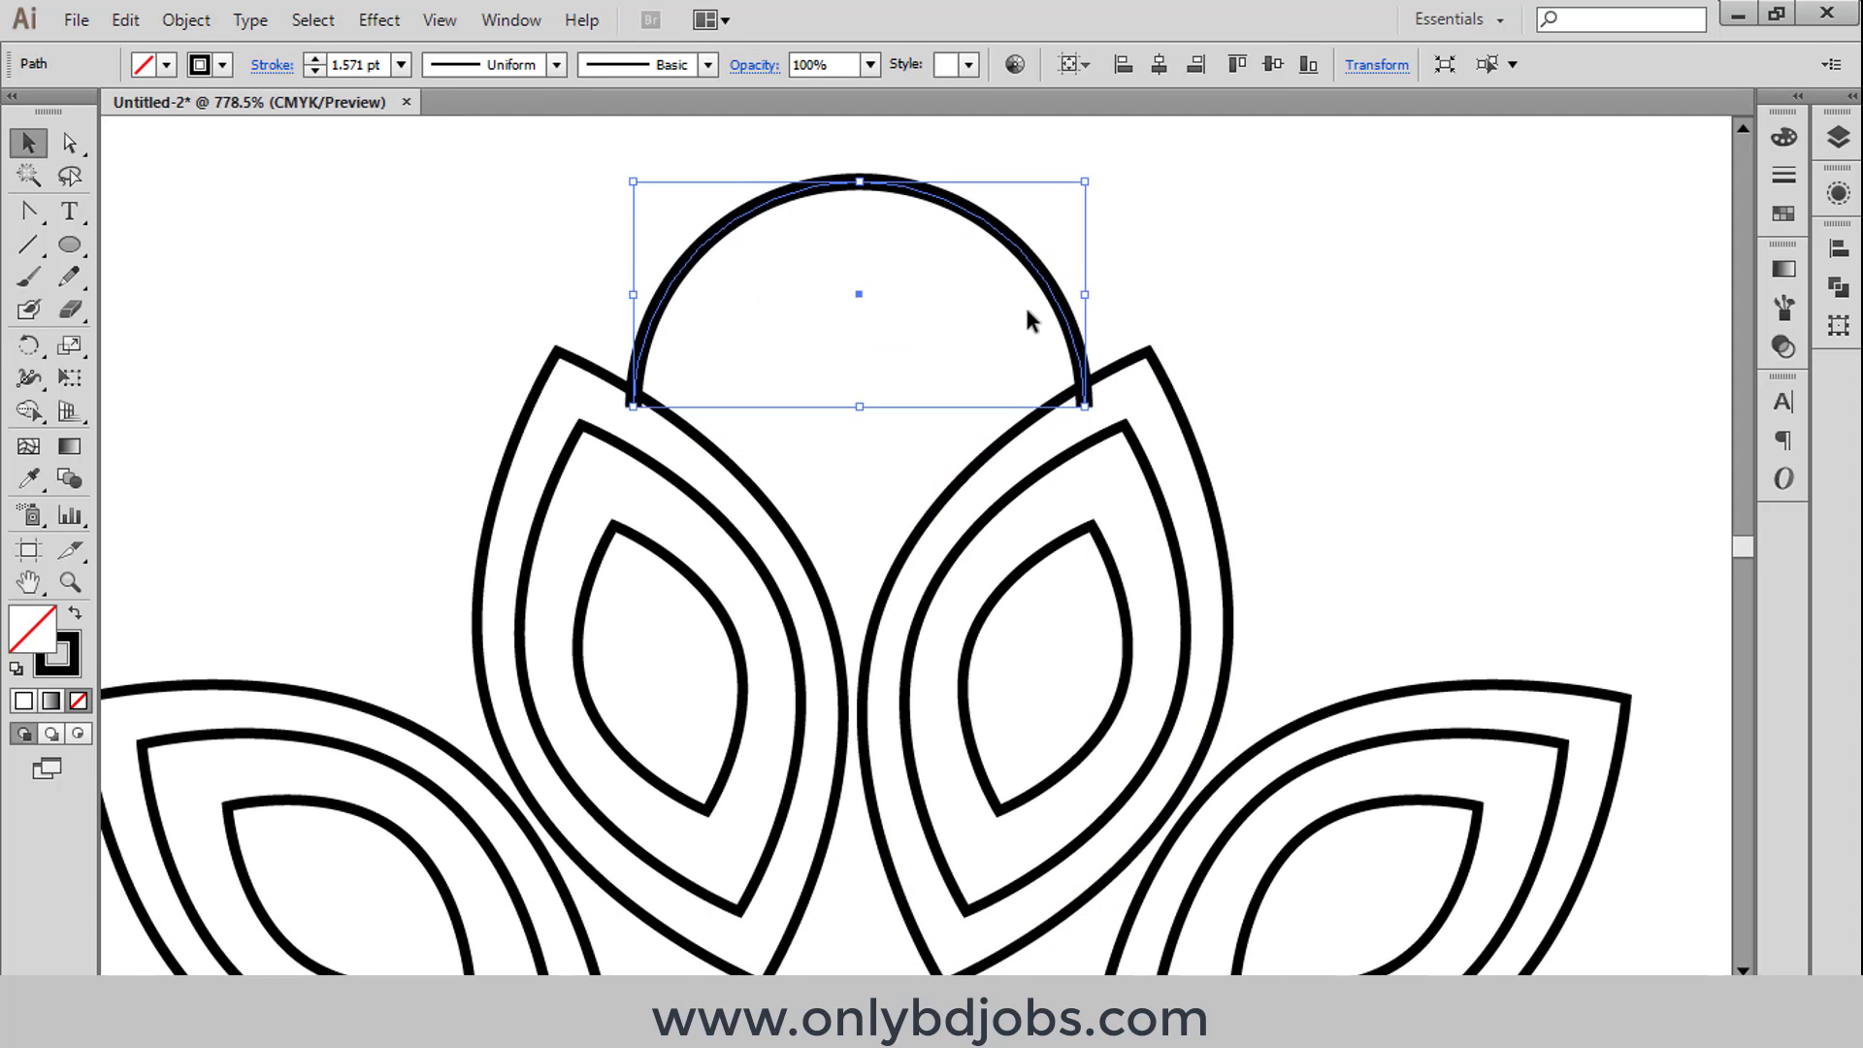
# Step: Make the arc's top a sharp point and nest smaller pasted copies inside it
pyautogui.hotkey('ctrl', '-')
pyautogui.click(929, 203)
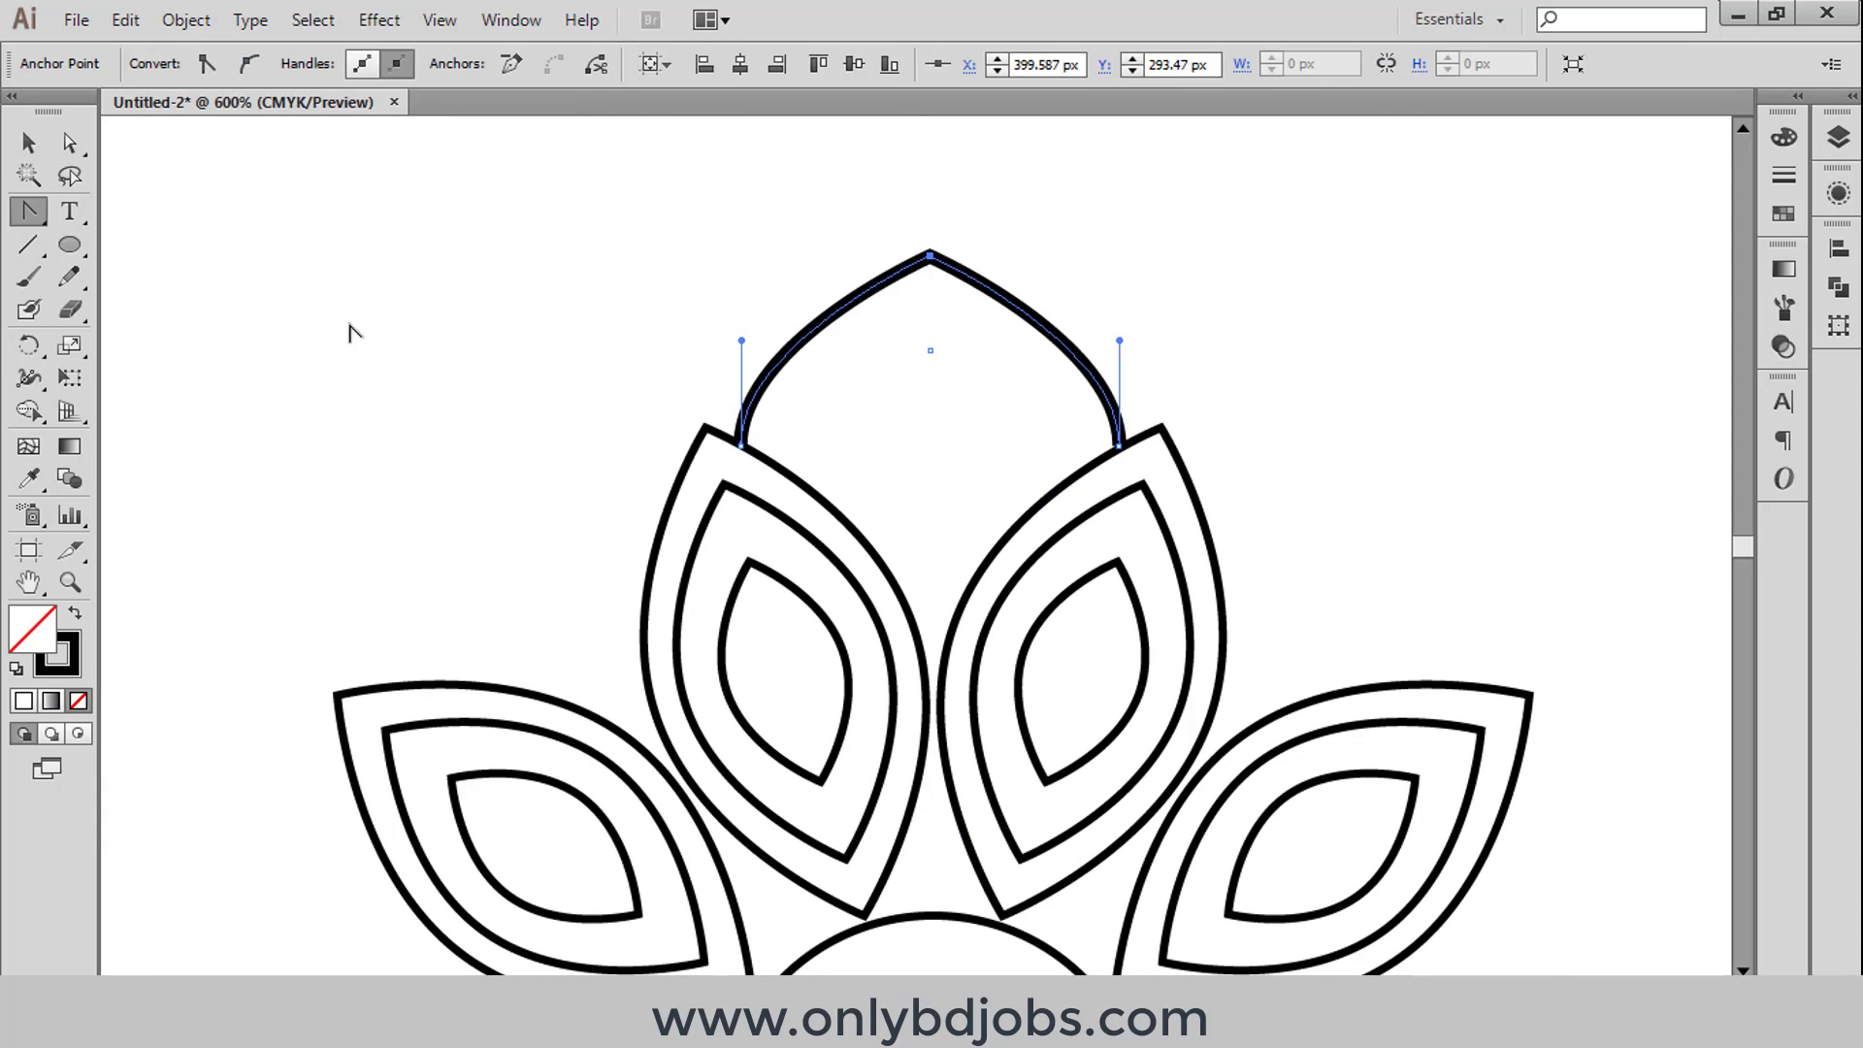
pyautogui.click(125, 19)
pyautogui.click(160, 160)
pyautogui.hotkey('ctrl', 'f')
pyautogui.moveTo(927, 404); pyautogui.dragTo(948, 499)
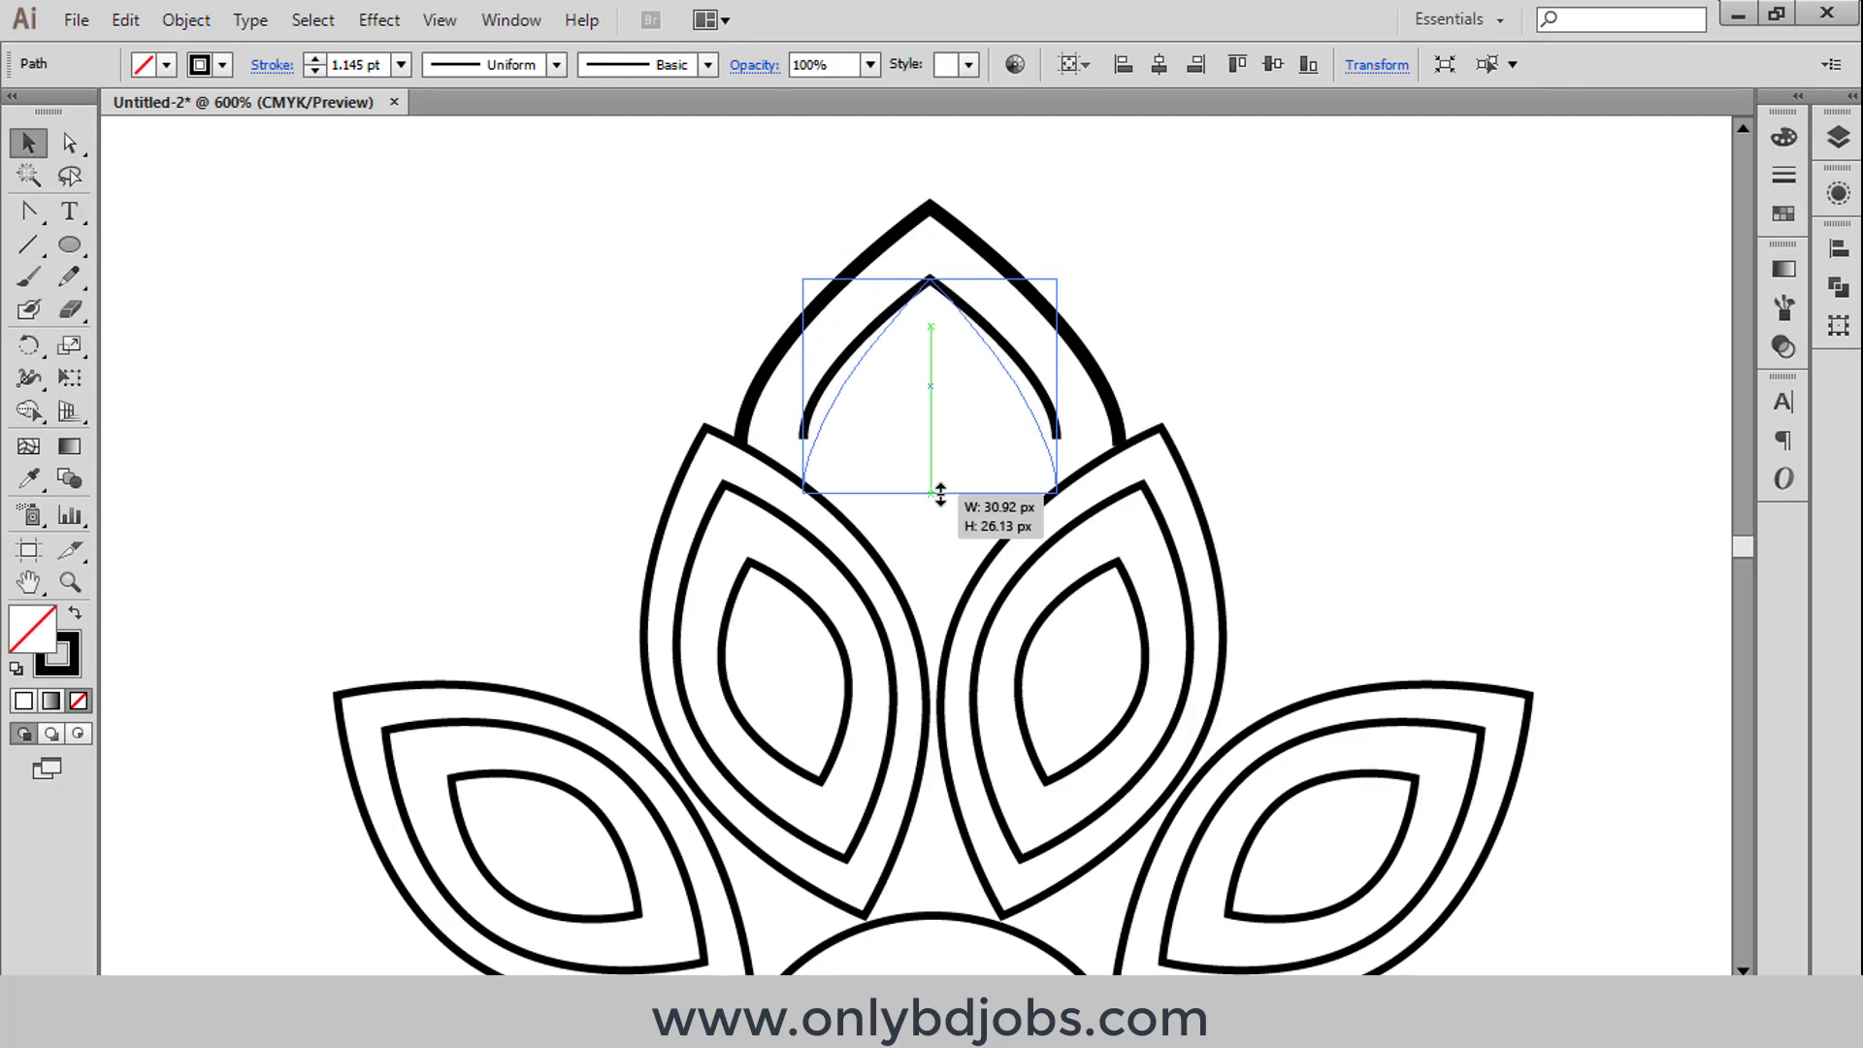
pyautogui.click(829, 384)
pyautogui.moveTo(829, 383)
pyautogui.mouseDown()
pyautogui.moveTo(936, 374)
pyautogui.moveTo(955, 427)
pyautogui.mouseUp()
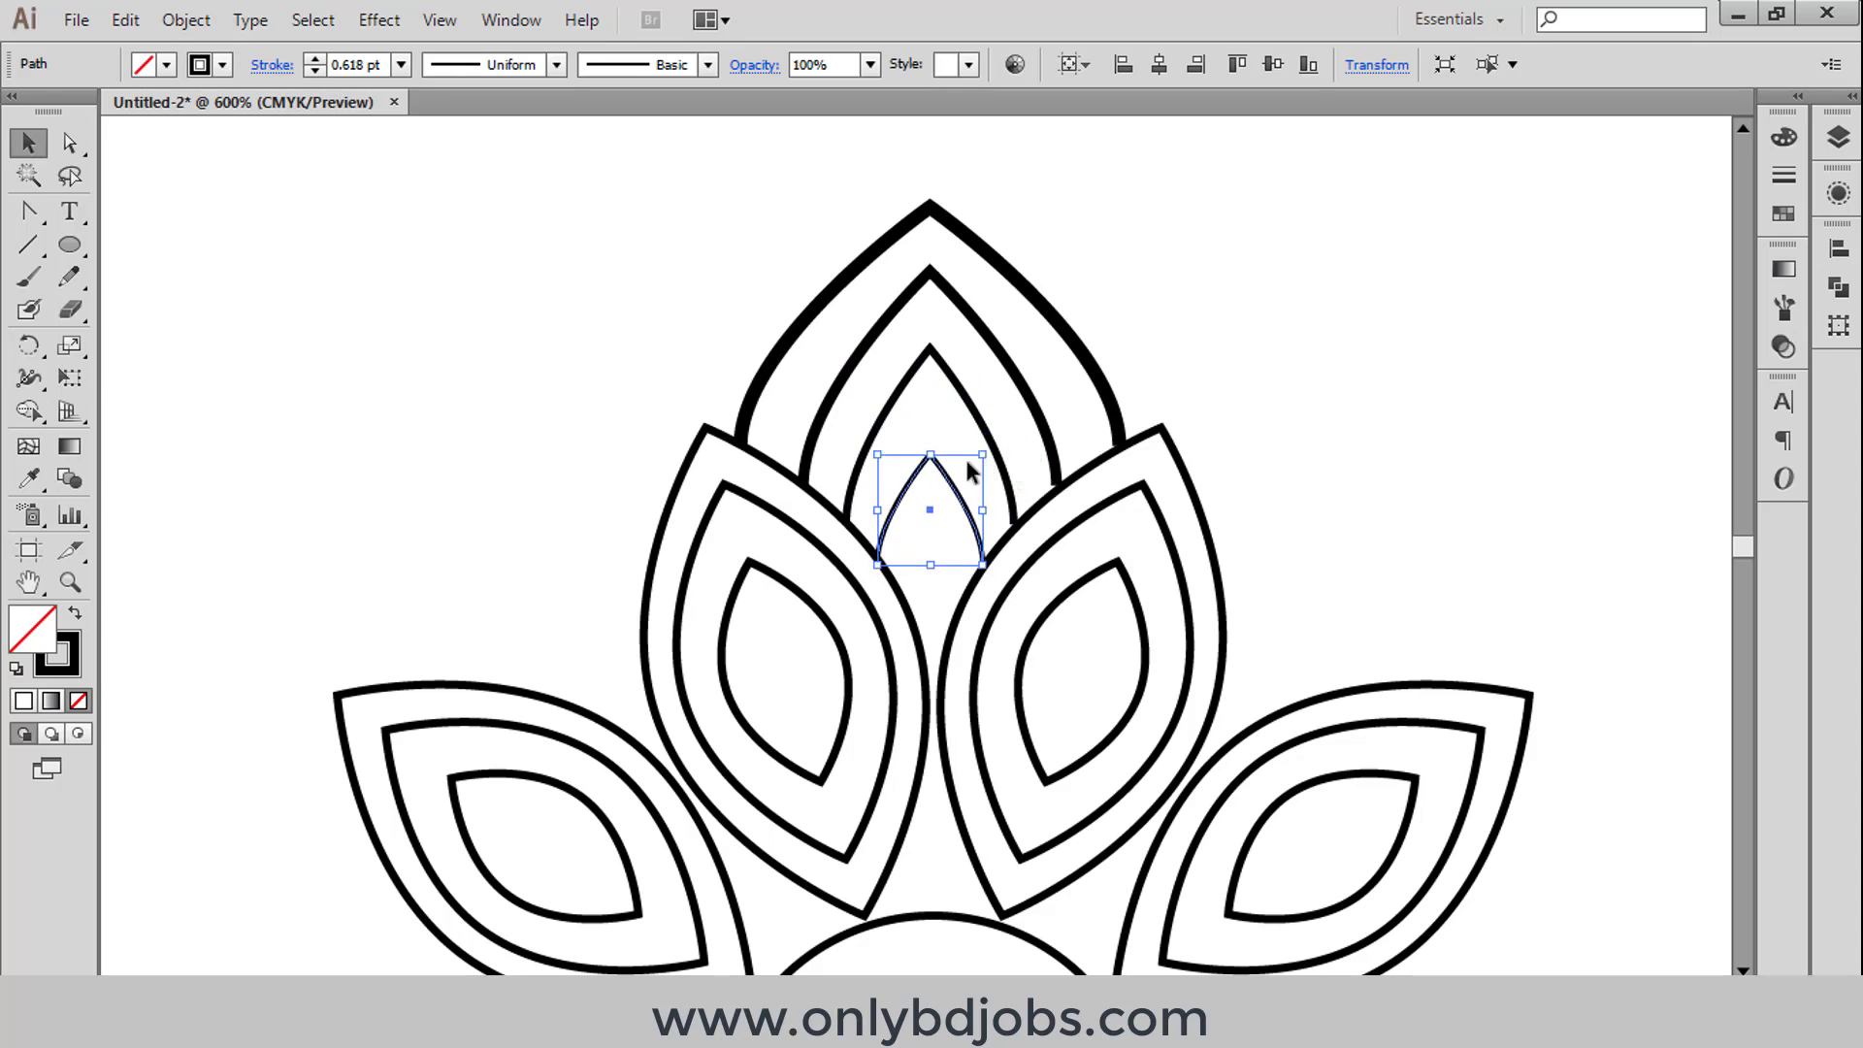
# Step: Group the three nested arches and set a 36° rotation about the flower's centre
pyautogui.moveTo(1014, 189); pyautogui.dragTo(916, 417)
pyautogui.hotkey('ctrl', '-')
pyautogui.hotkey('ctrl', '-')
pyautogui.hotkey('ctrl', '-')
pyautogui.hotkey('ctrl', 'g')
pyautogui.press('r')
pyautogui.keyDown('alt'); pyautogui.click(921, 735); pyautogui.keyUp('alt')
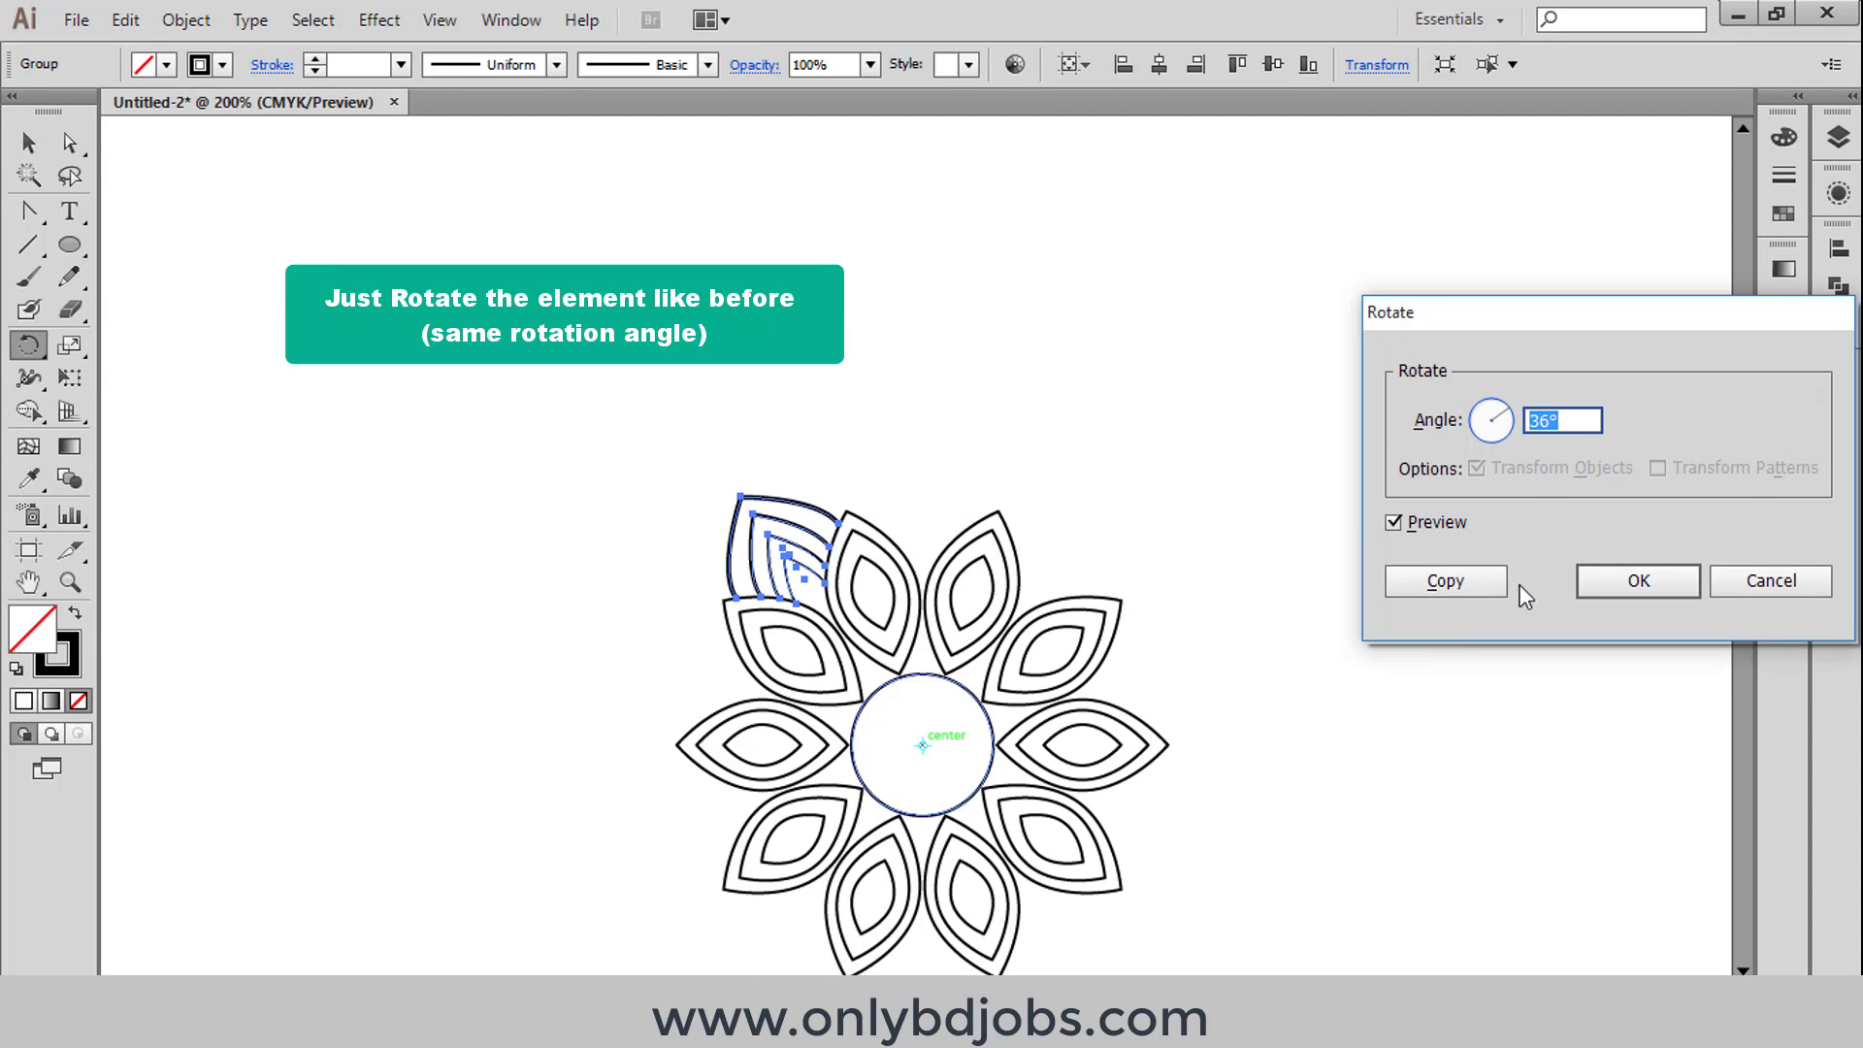
# Step: Copy the arch group at 36° and repeat it all around the flower
pyautogui.click(1475, 582)
pyautogui.hotkey('ctrl', 'd')
pyautogui.hotkey('ctrl', 'd')
pyautogui.hotkey('ctrl', 'd')
pyautogui.hotkey('ctrl', 'd')
pyautogui.hotkey('ctrl', 'd')
pyautogui.hotkey('ctrl', 'd')
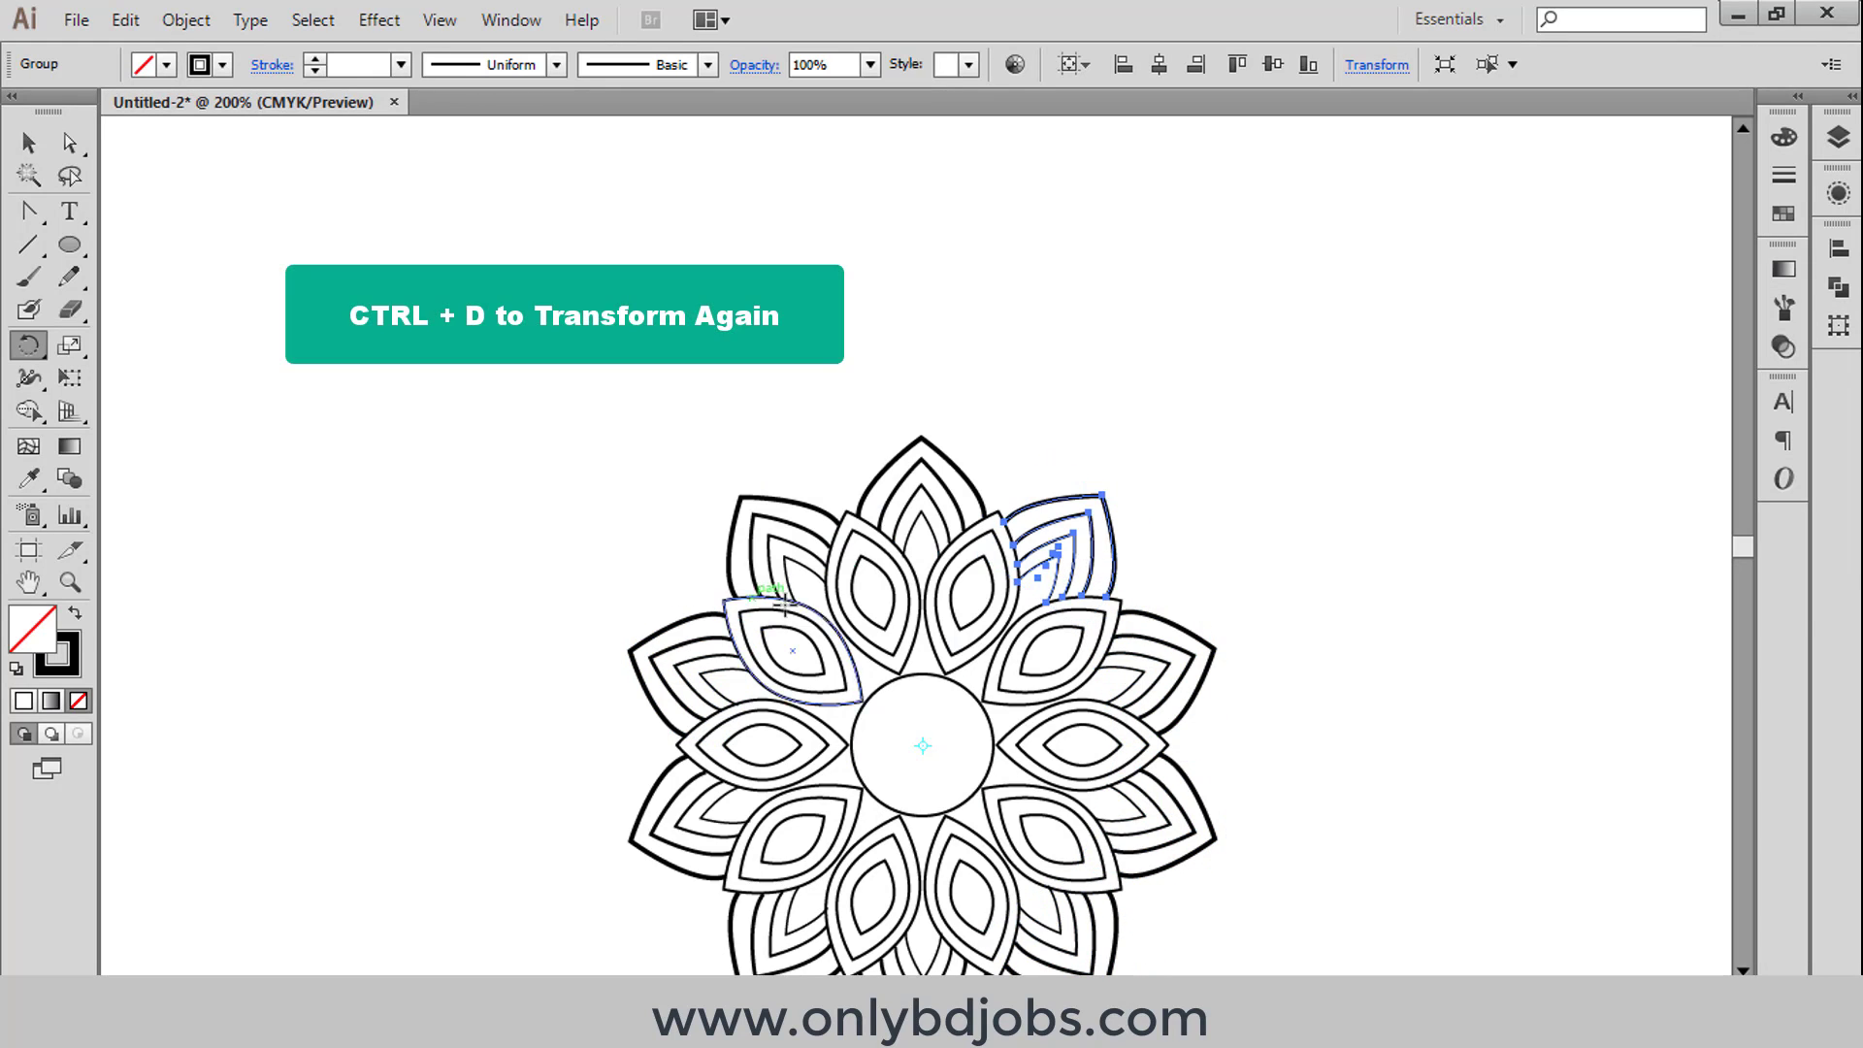
pyautogui.moveTo(959, 655); pyautogui.dragTo(918, 492)
# Step: Select the entire flower and rotate the whole design
pyautogui.click(28, 143)
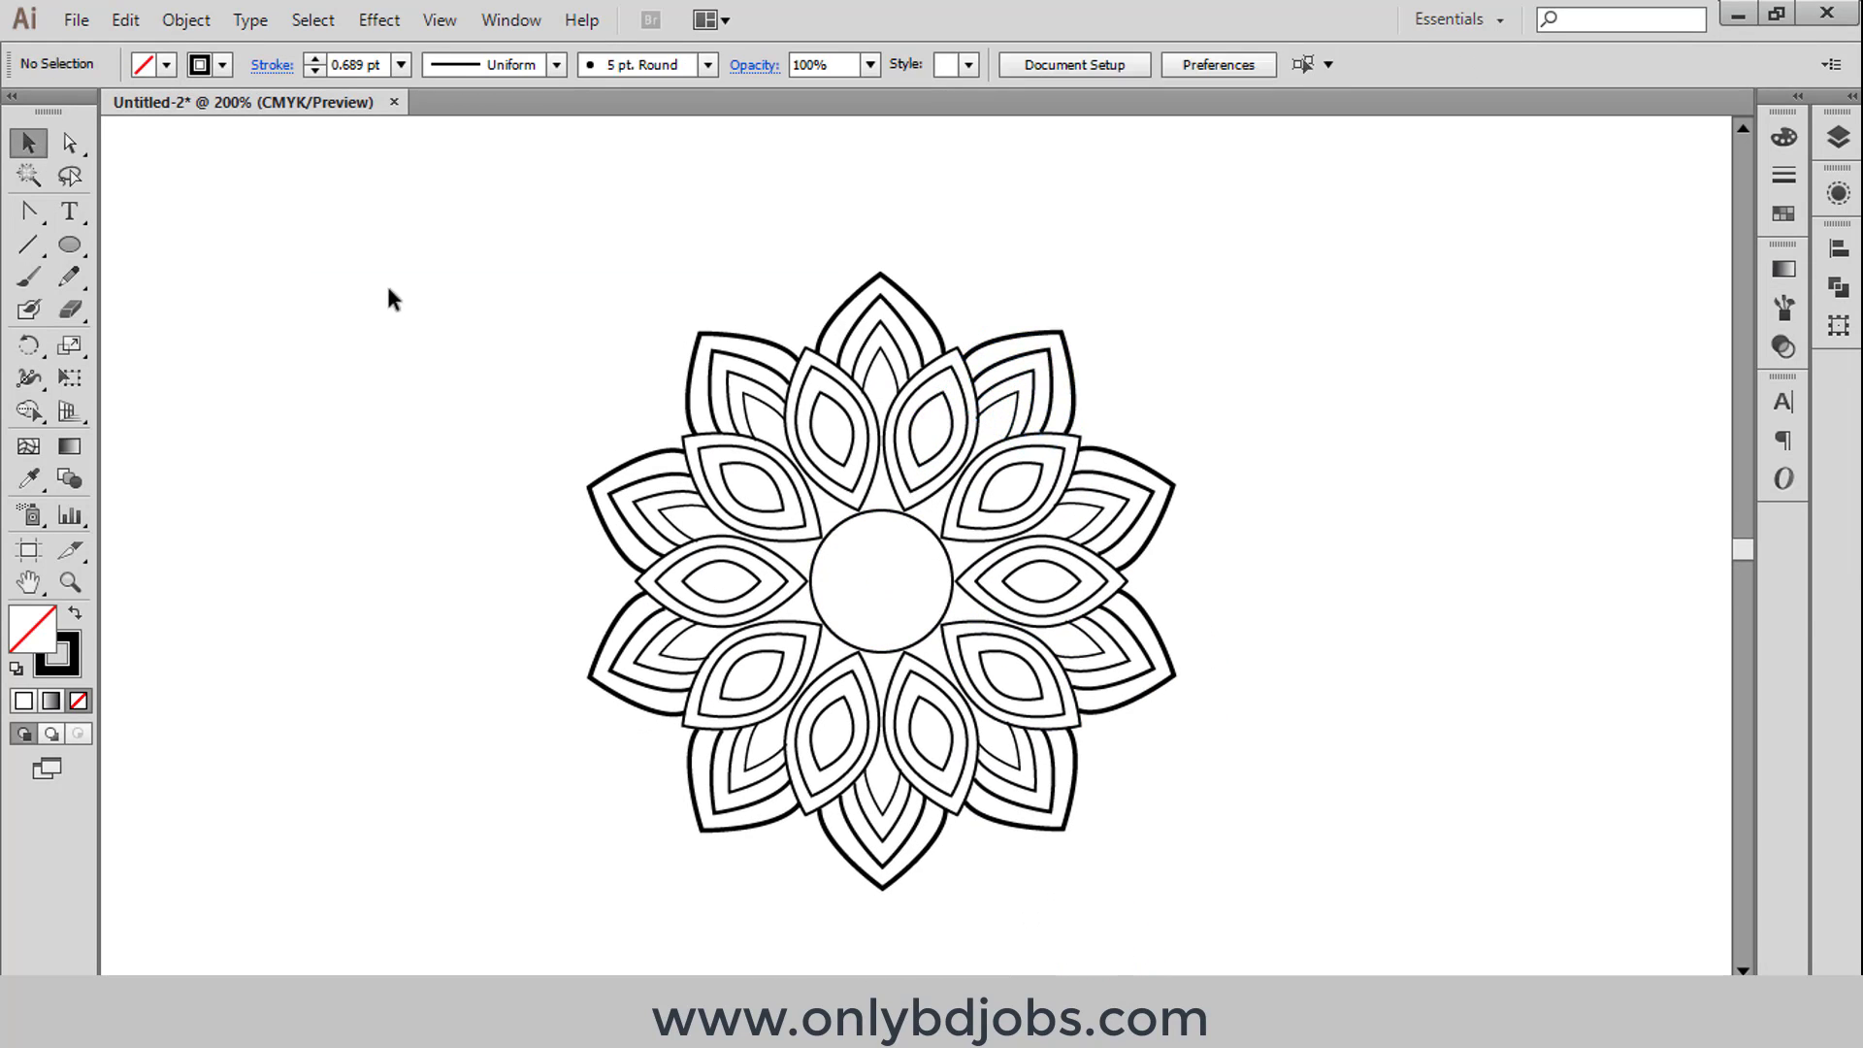
pyautogui.moveTo(386, 282); pyautogui.dragTo(1196, 844)
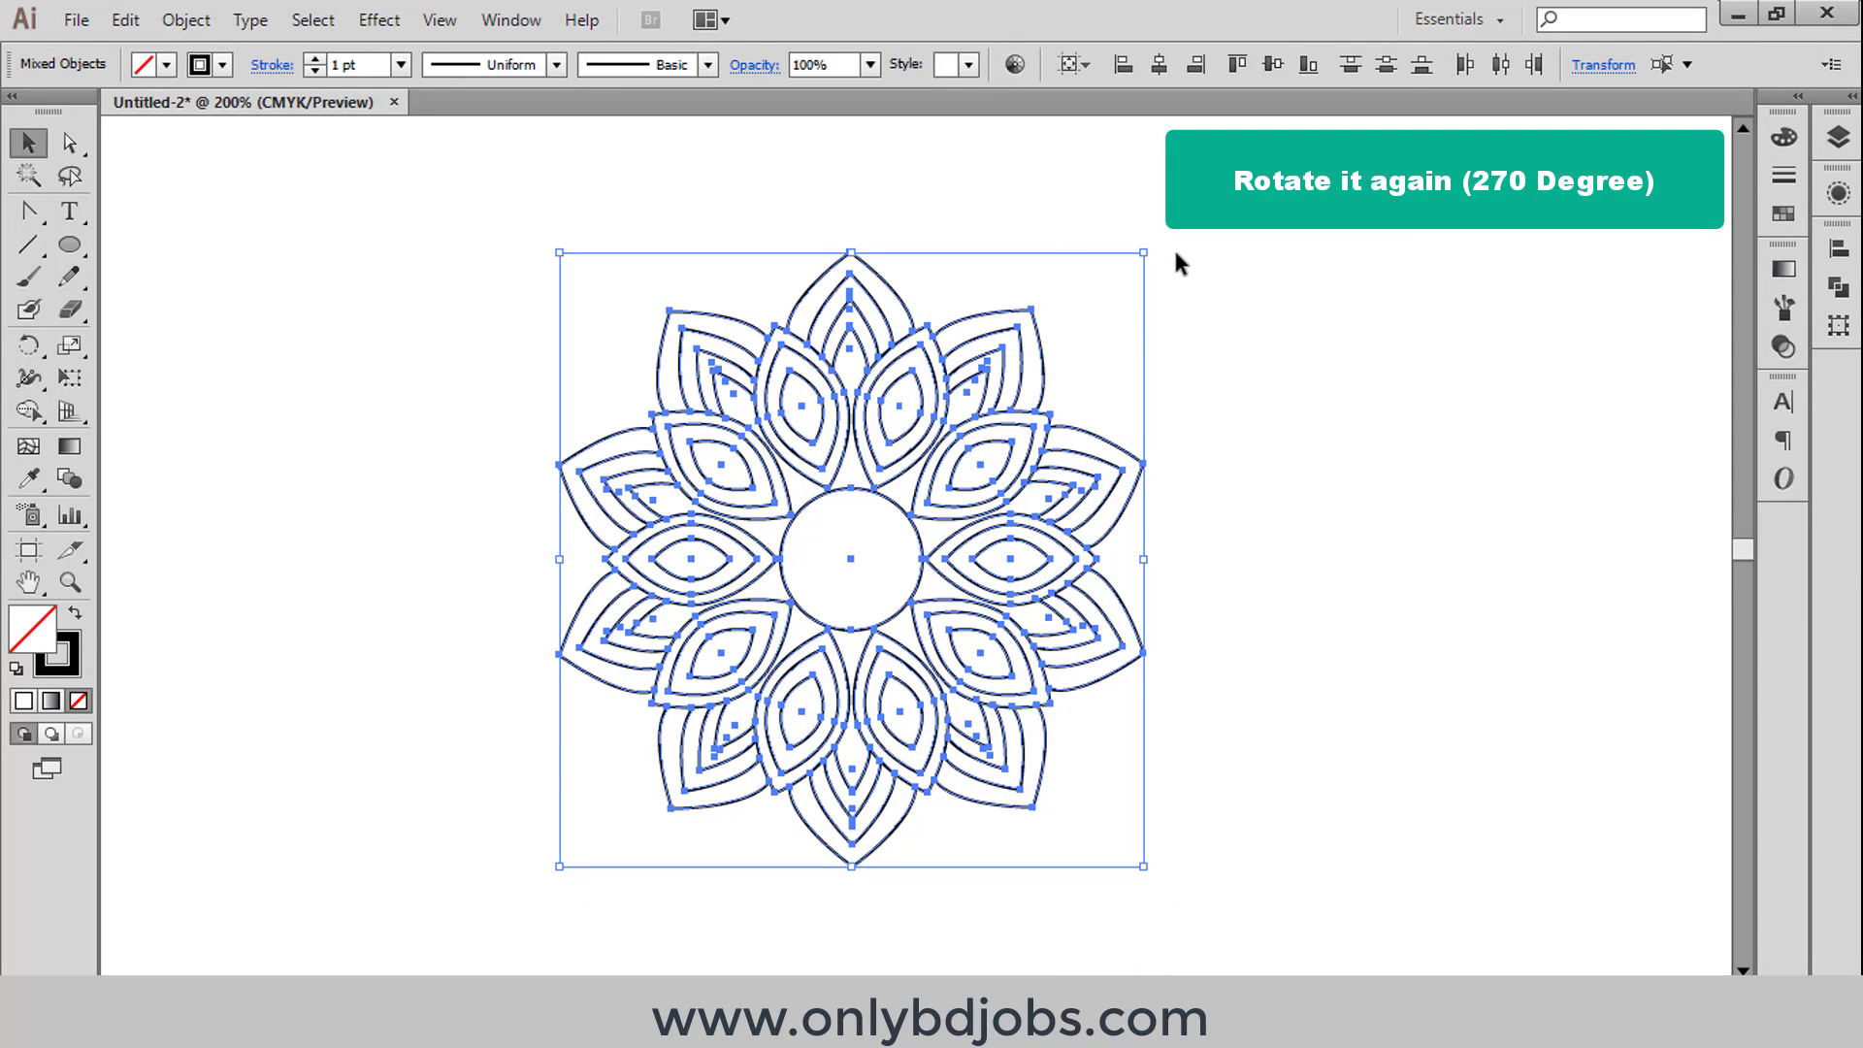
pyautogui.moveTo(1150, 876); pyautogui.dragTo(624, 789)
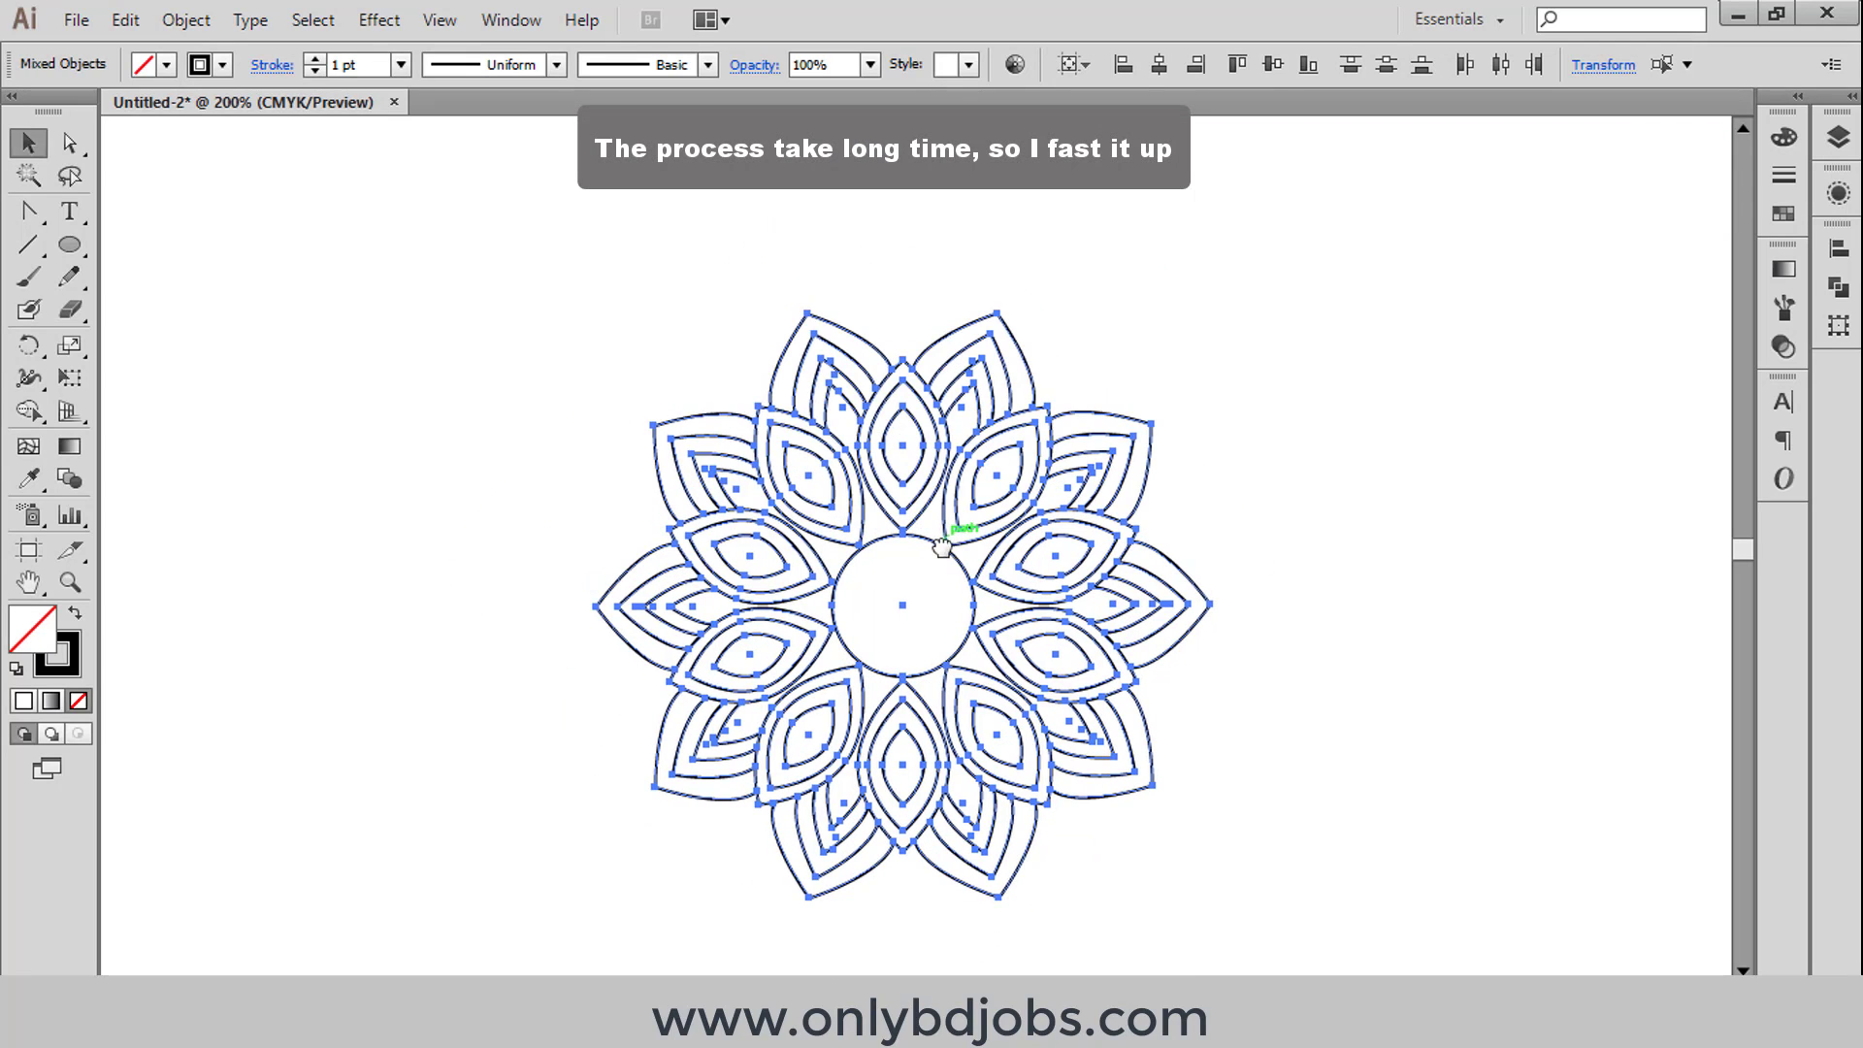
pyautogui.click(1047, 291)
# Step: Turn a new circle into an open arc spanning the top petals with a sharp top corner
pyautogui.moveTo(424, 204); pyautogui.dragTo(546, 326)
pyautogui.click(44, 213)
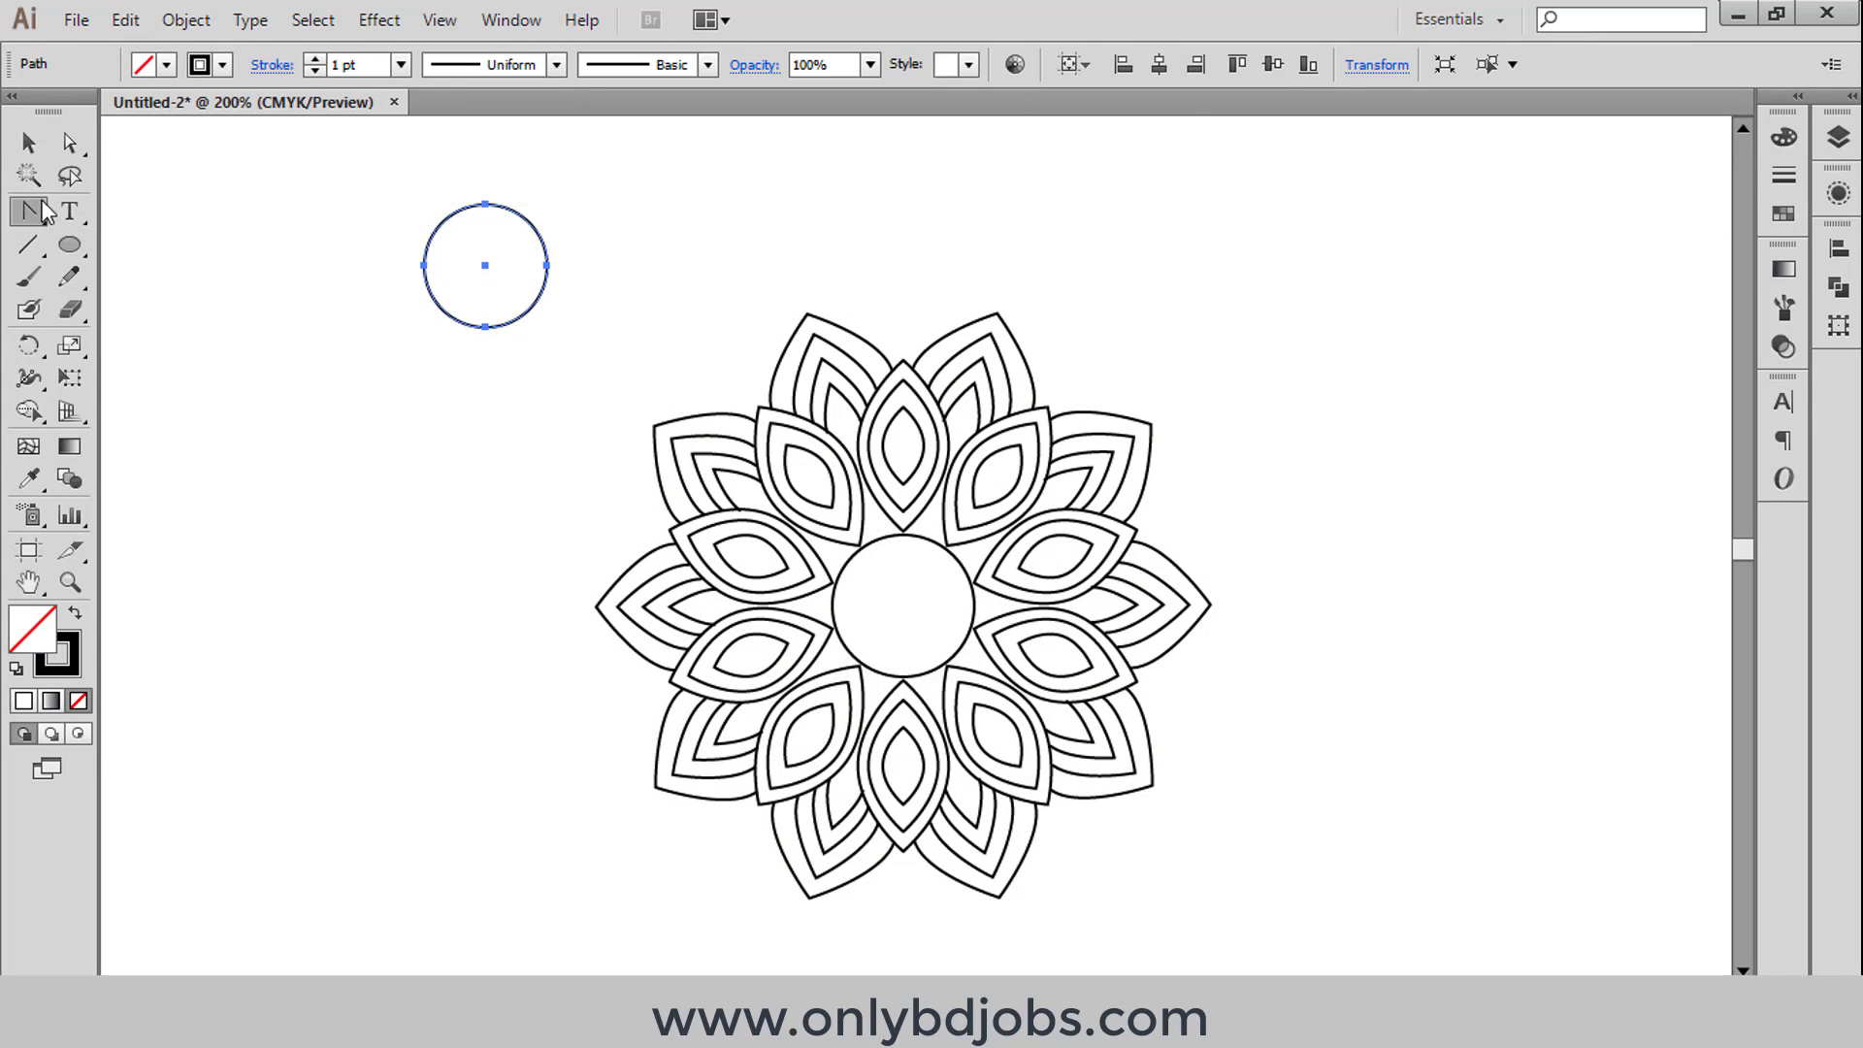
pyautogui.press('v')
pyautogui.moveTo(1067, 357); pyautogui.dragTo(1148, 300)
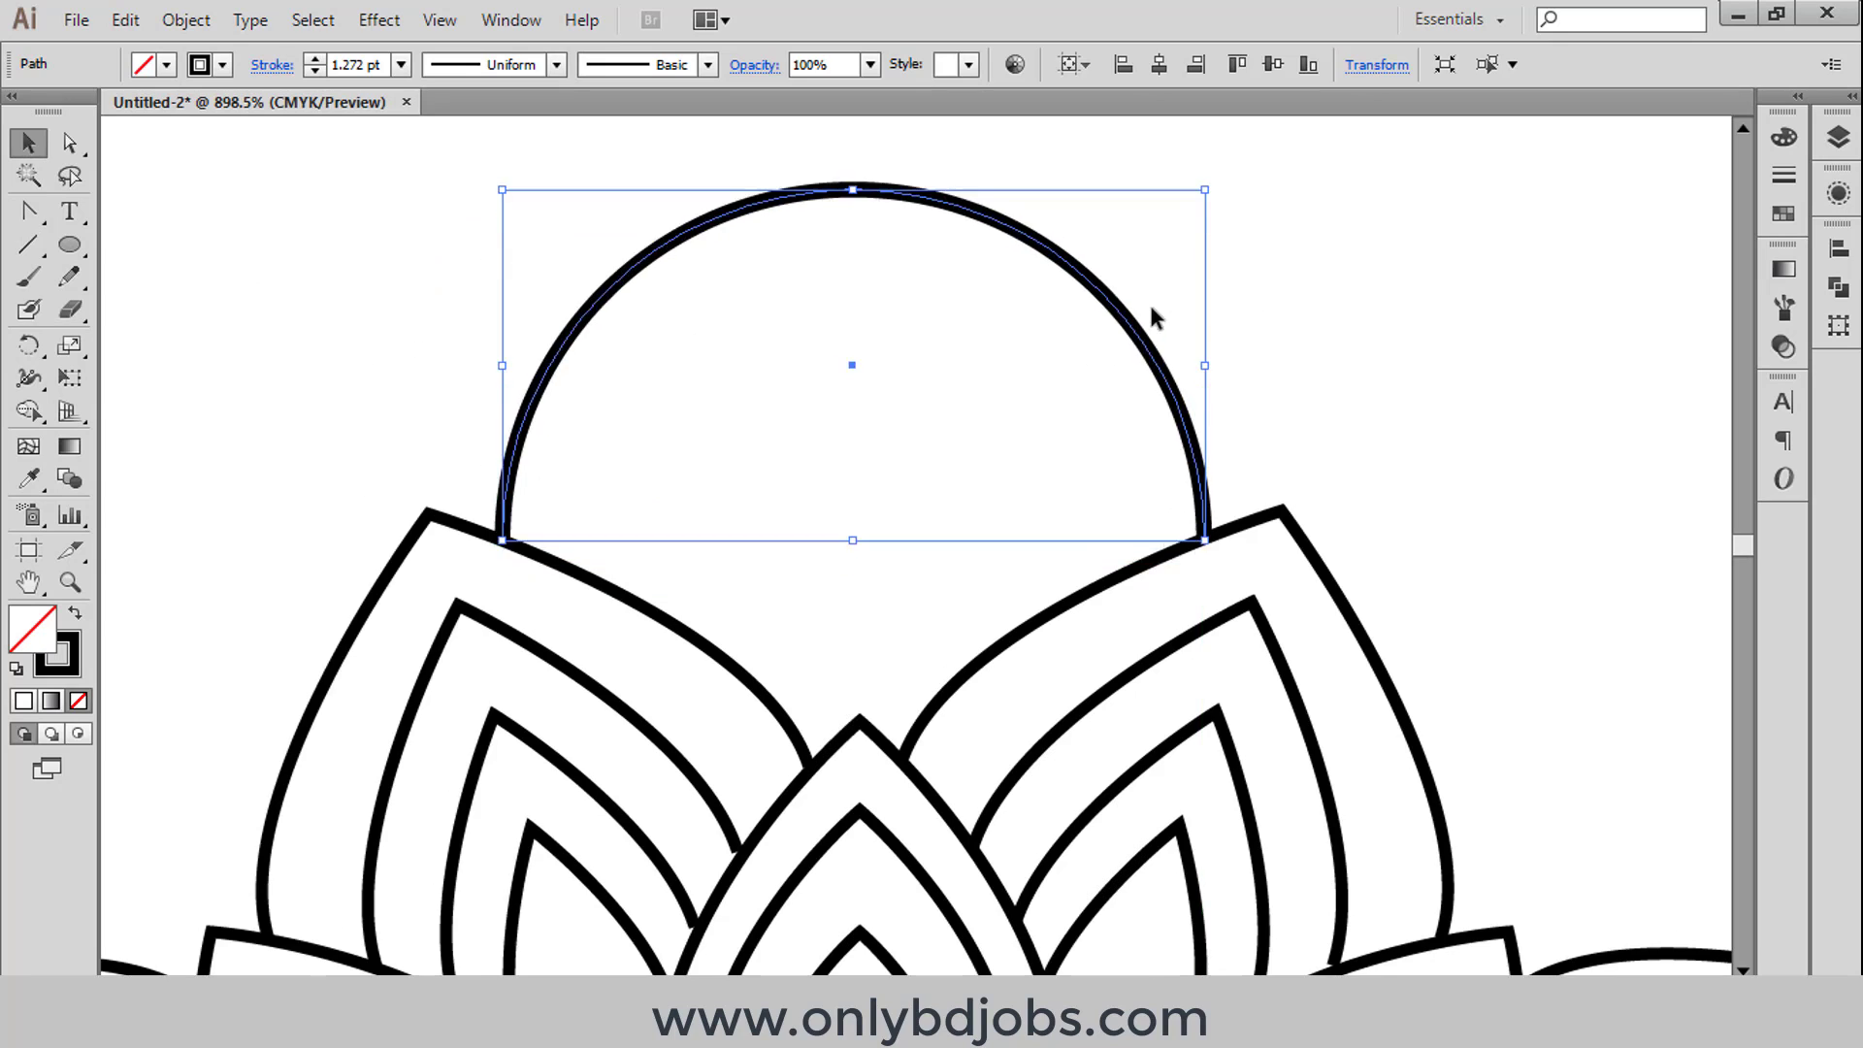
pyautogui.press('p')
pyautogui.keyDown('alt'); pyautogui.click(972, 243); pyautogui.keyUp('alt')
pyautogui.click(68, 278)
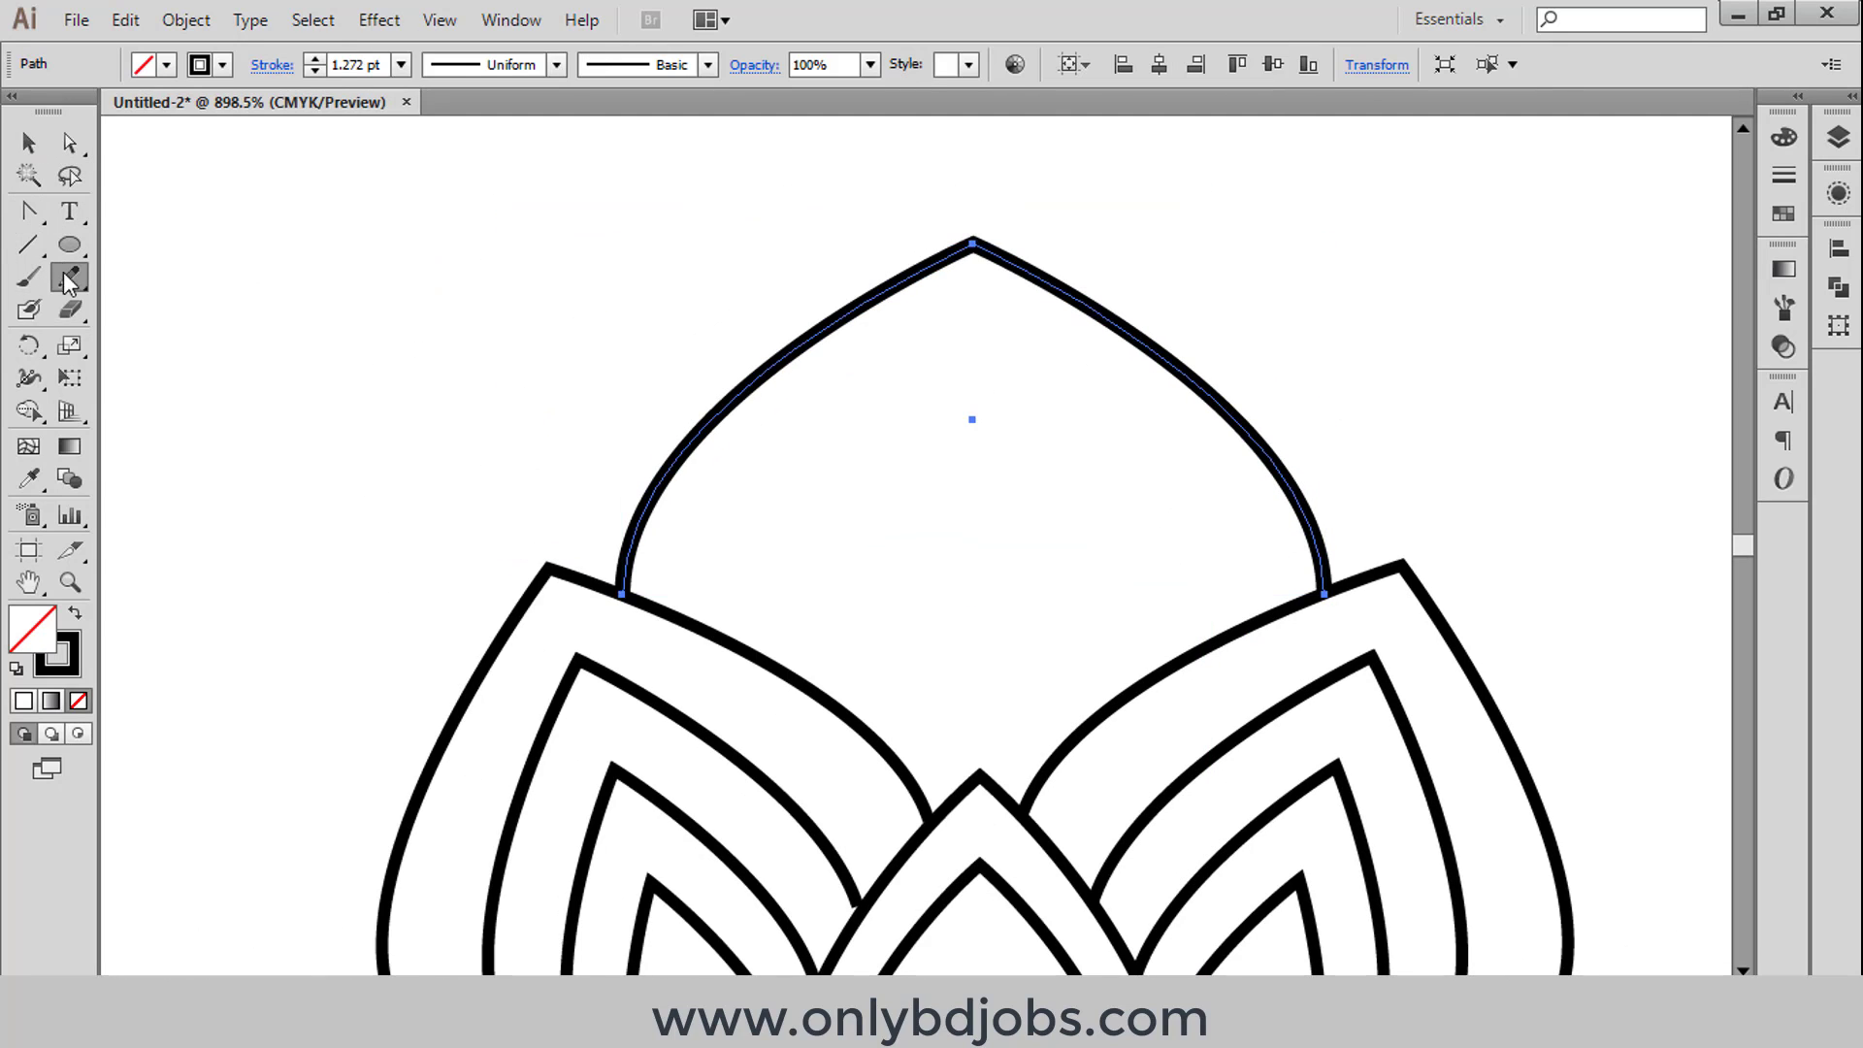
# Step: Nest two progressively smaller copies of the arch inside the original
pyautogui.press('v')
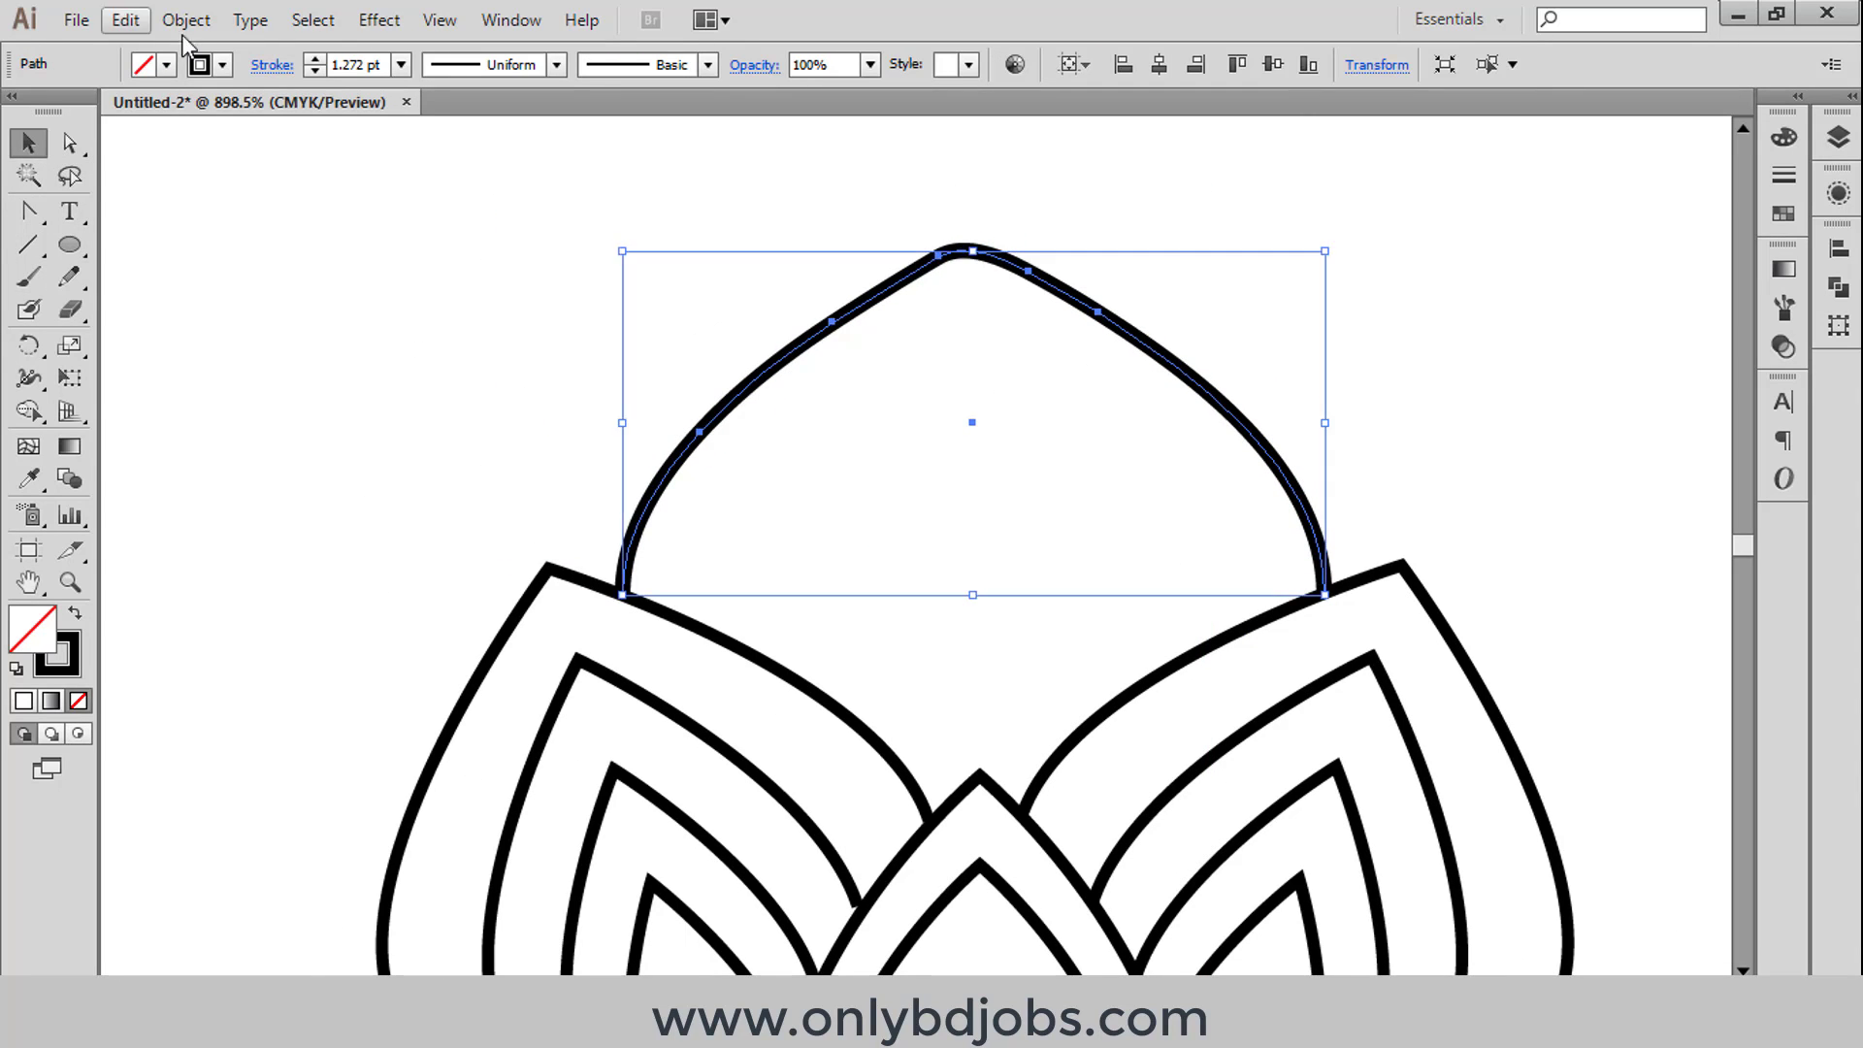
pyautogui.moveTo(976, 524); pyautogui.dragTo(1031, 644)
pyautogui.moveTo(1199, 304)
pyautogui.mouseDown()
pyautogui.moveTo(1218, 340)
pyautogui.moveTo(1252, 271)
pyautogui.mouseUp()
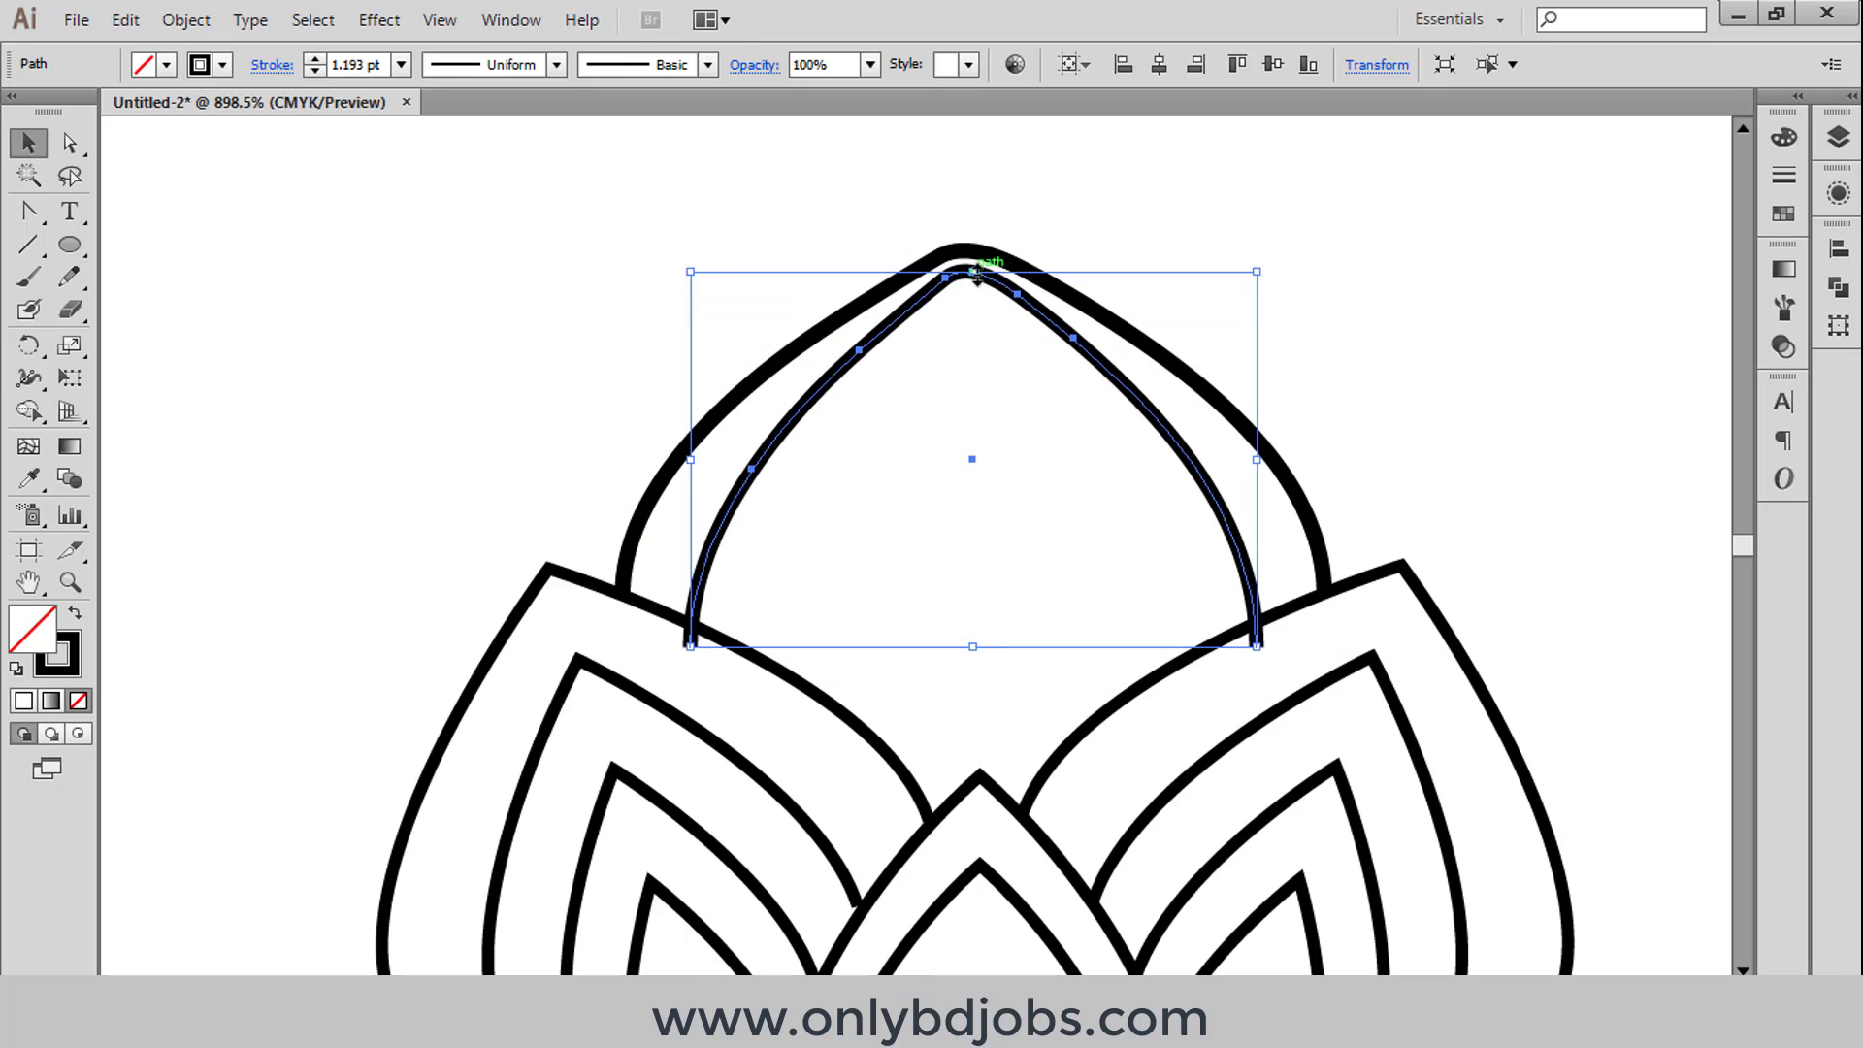
pyautogui.moveTo(973, 361); pyautogui.dragTo(980, 447)
pyautogui.scroll(1, 979, 446)
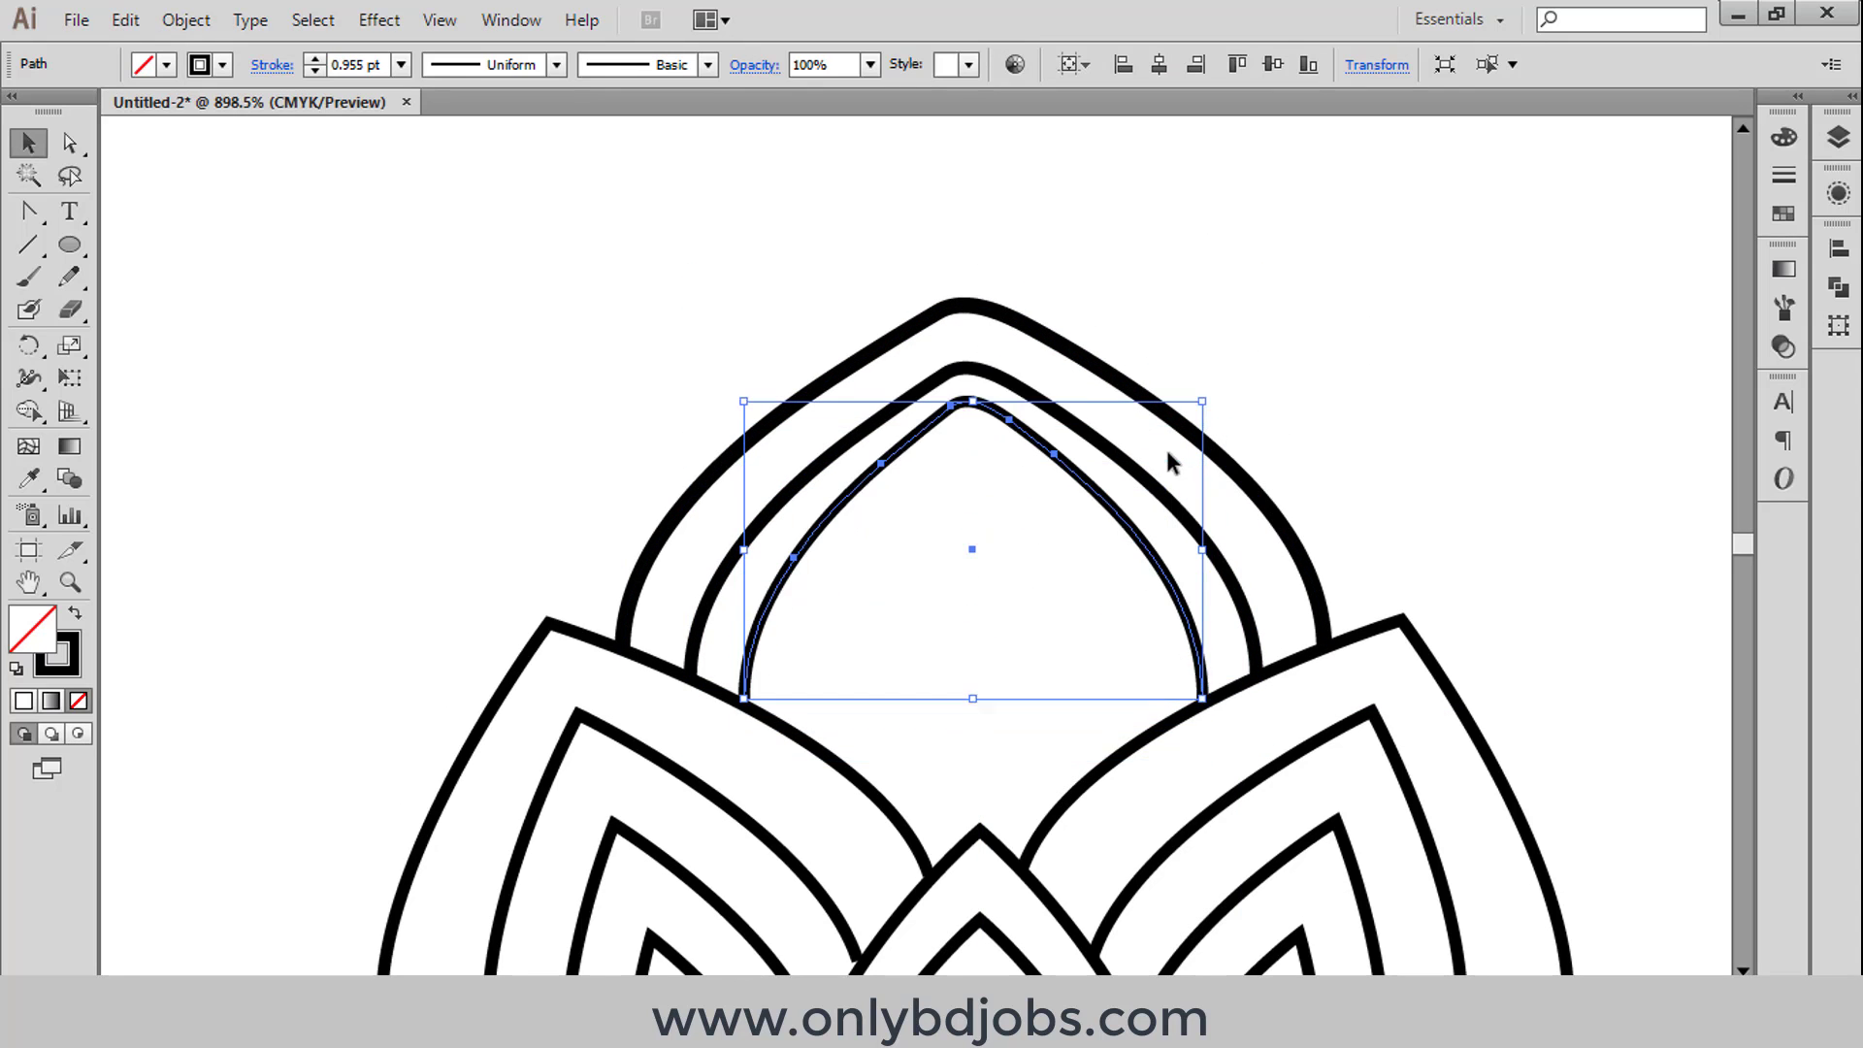
pyautogui.moveTo(1166, 445); pyautogui.dragTo(1098, 490)
pyautogui.moveTo(1009, 631)
pyautogui.mouseDown()
pyautogui.moveTo(1009, 661)
pyautogui.moveTo(924, 291)
pyautogui.moveTo(621, 601)
pyautogui.mouseUp()
pyautogui.scroll(-2, 970, 485)
# Step: Group the three nested arches and repeat the rotated copy around the mandala
pyautogui.hotkey('ctrl', 'g')
pyautogui.scroll(-3, 912, 437)
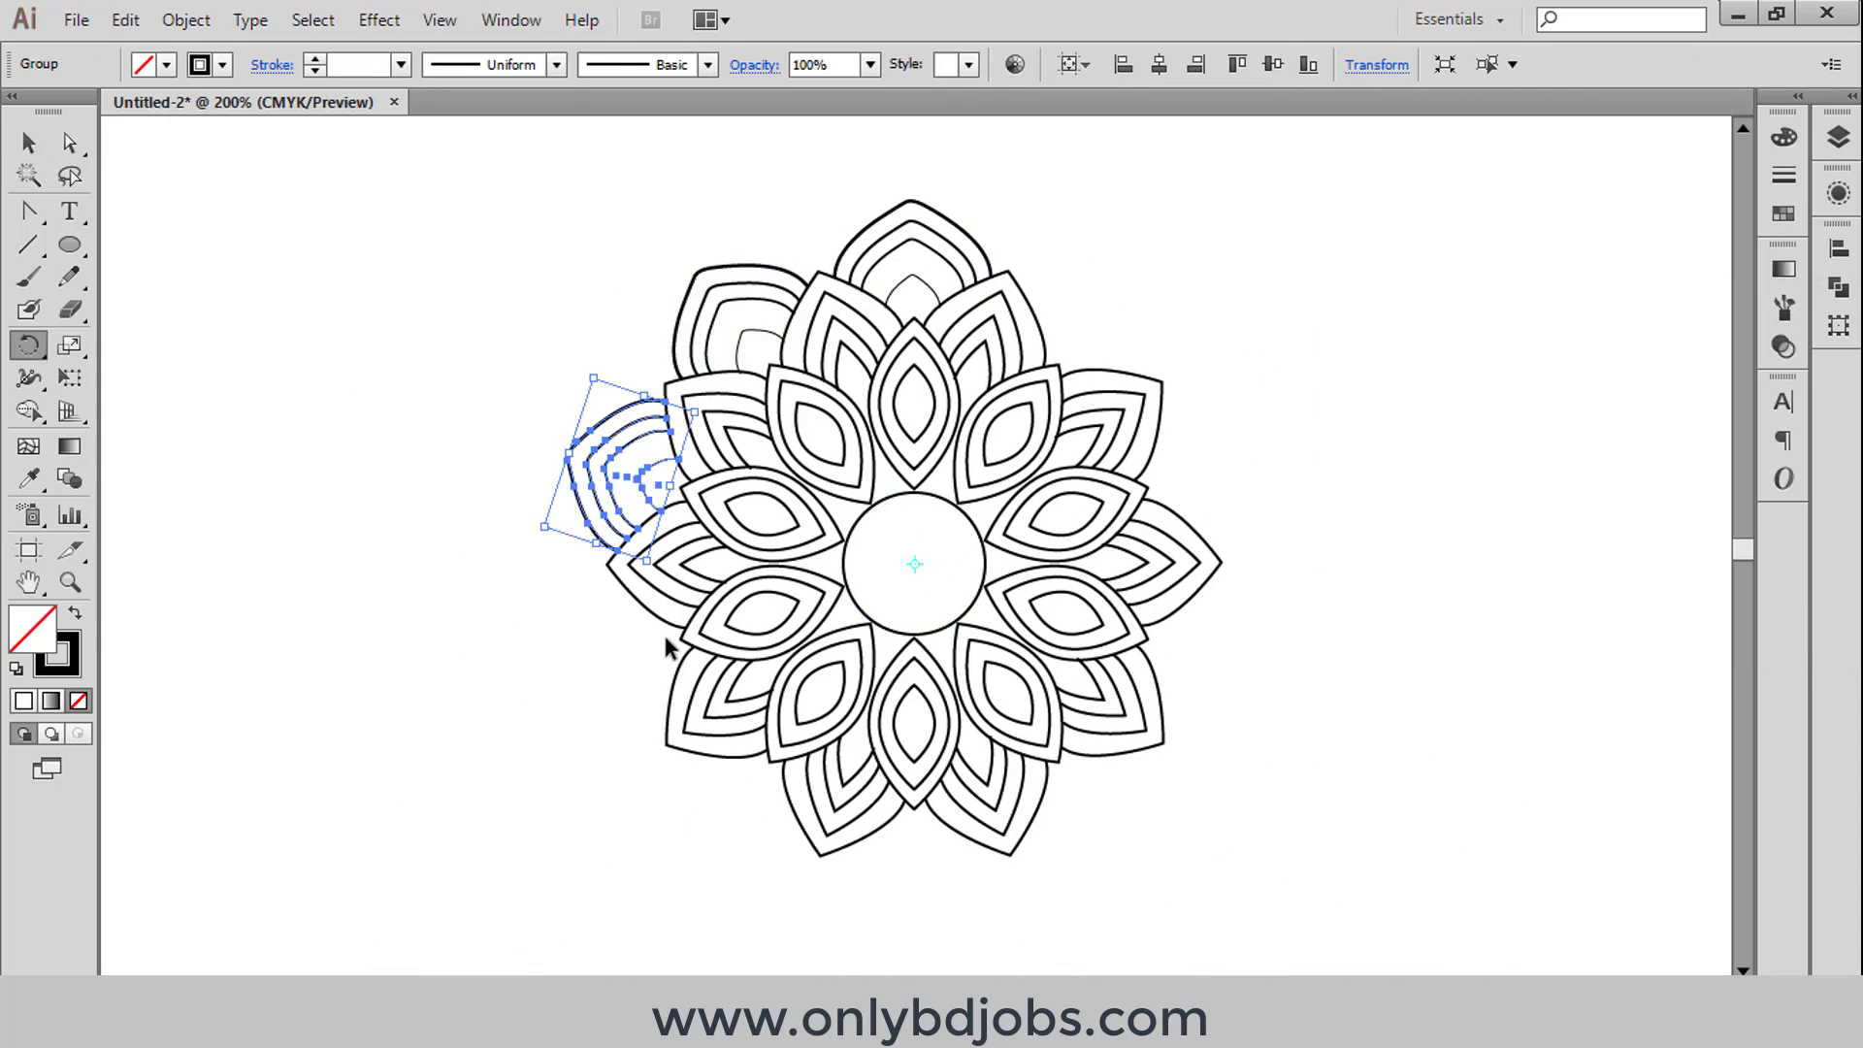
pyautogui.hotkey('ctrl', 'd')
pyautogui.hotkey('ctrl', 'd')
pyautogui.hotkey('ctrl', 'd')
pyautogui.hotkey('ctrl', 'a')
# Step: Draw a tall ellipse and position it above the mandala on a petal tip
pyautogui.click(69, 245)
pyautogui.moveTo(288, 221); pyautogui.dragTo(367, 350)
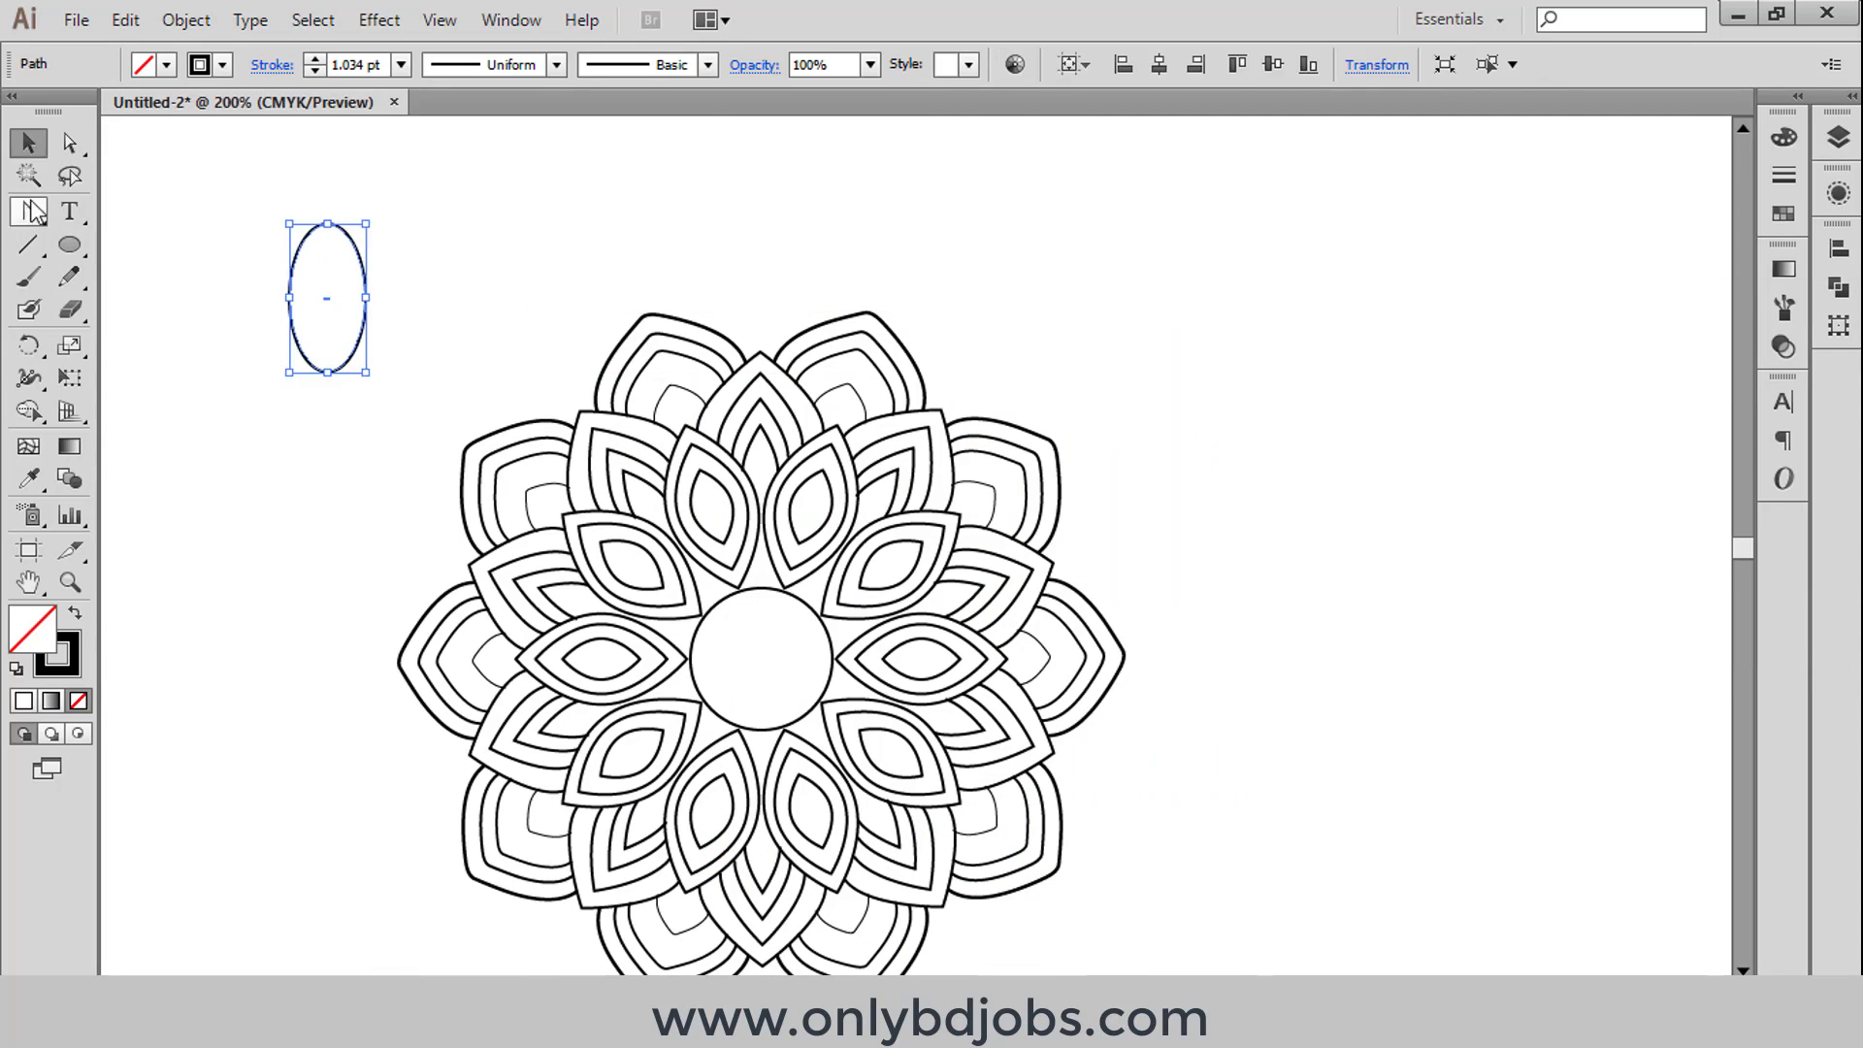
pyautogui.moveTo(325, 281); pyautogui.dragTo(680, 262)
pyautogui.scroll(5, 840, 582)
pyautogui.moveTo(908, 439)
pyautogui.mouseDown()
pyautogui.moveTo(910, 551)
pyautogui.moveTo(985, 395)
pyautogui.mouseUp()
pyautogui.click(977, 427)
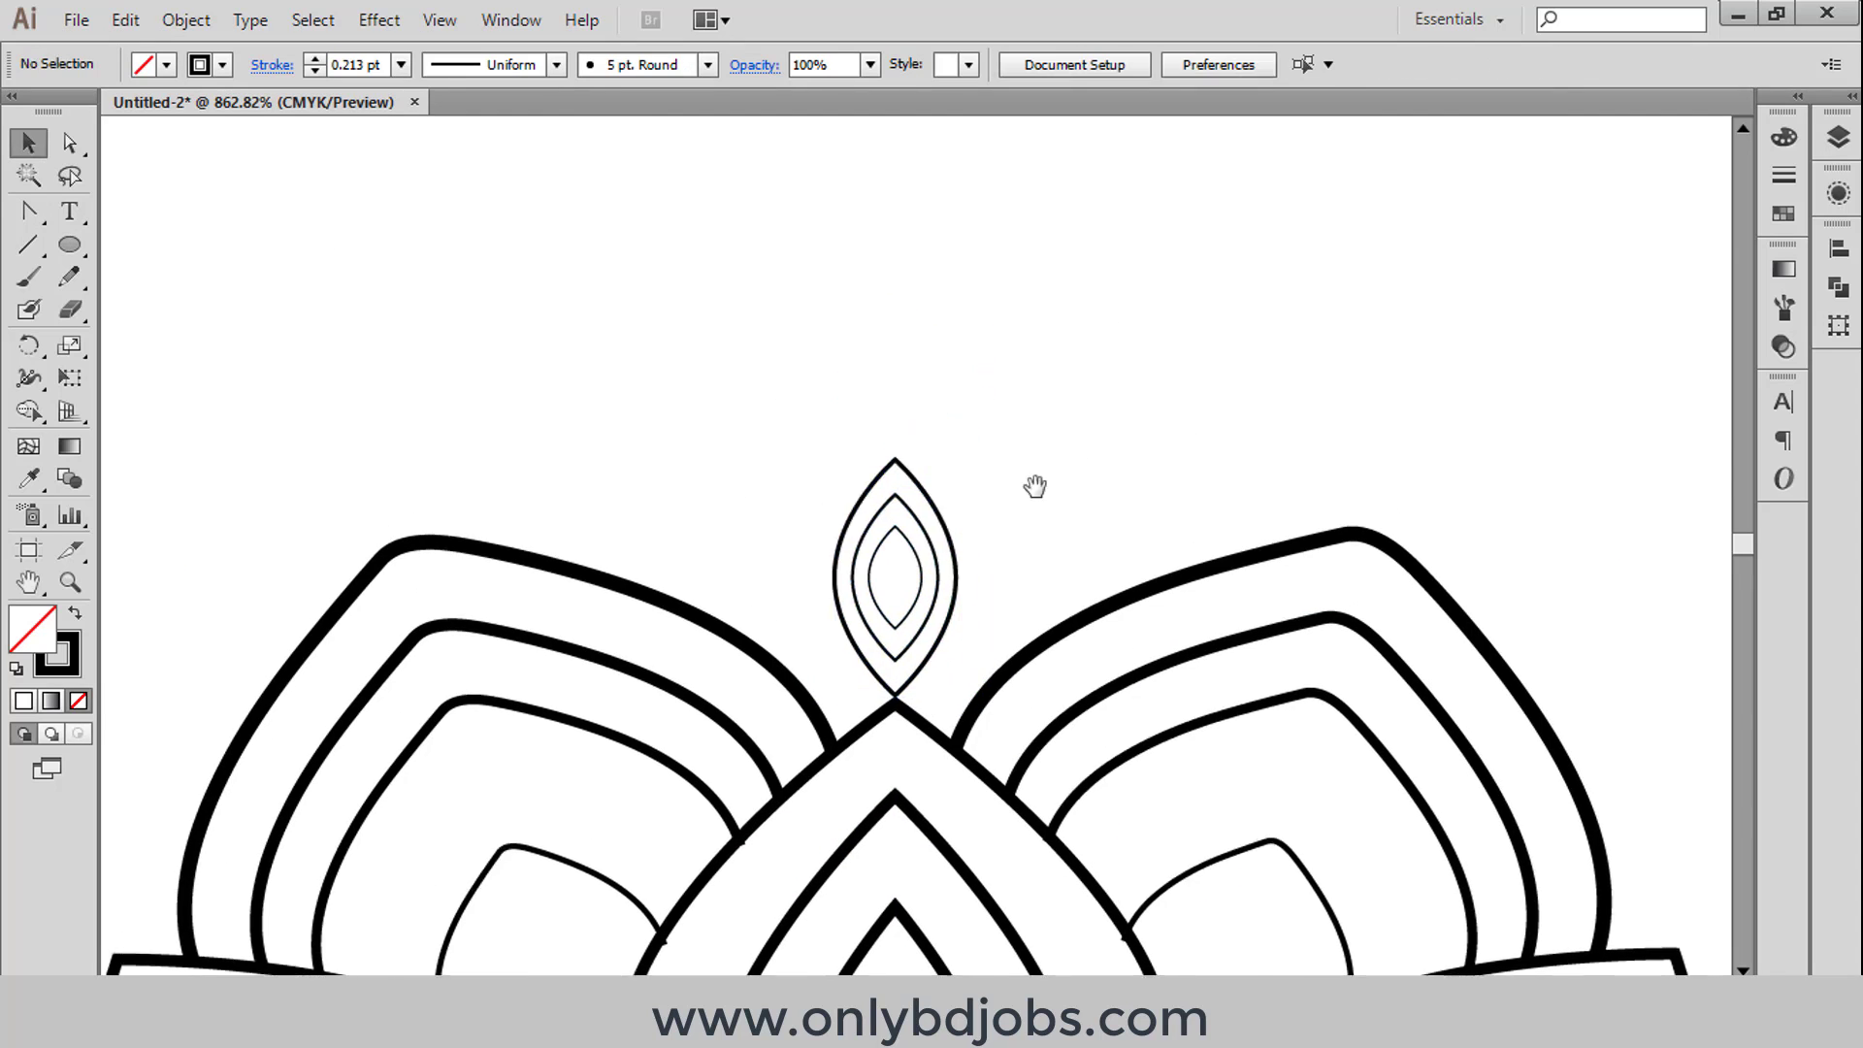
# Step: Draw a circle above the lens, reshape it to a pointed lens, and enlarge it around the small one
pyautogui.press('l')
pyautogui.moveTo(705, 218); pyautogui.dragTo(842, 354)
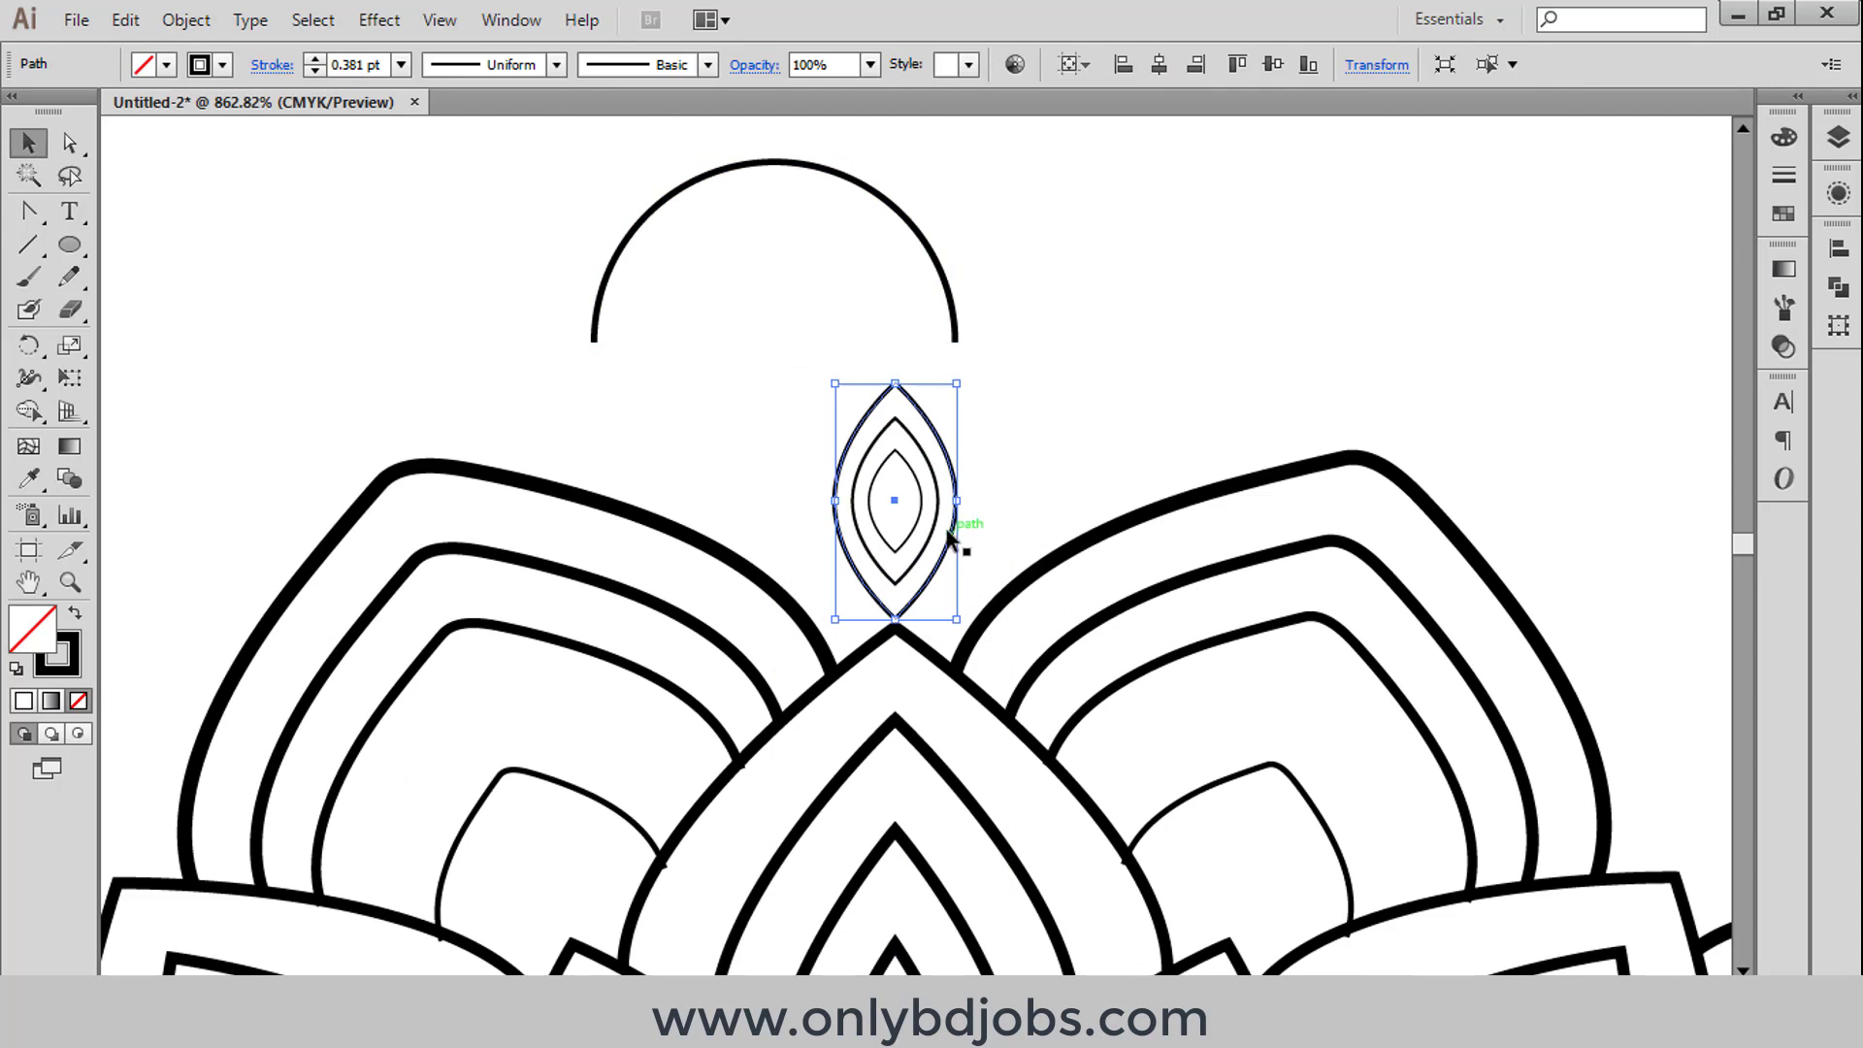
pyautogui.moveTo(839, 356); pyautogui.dragTo(860, 296)
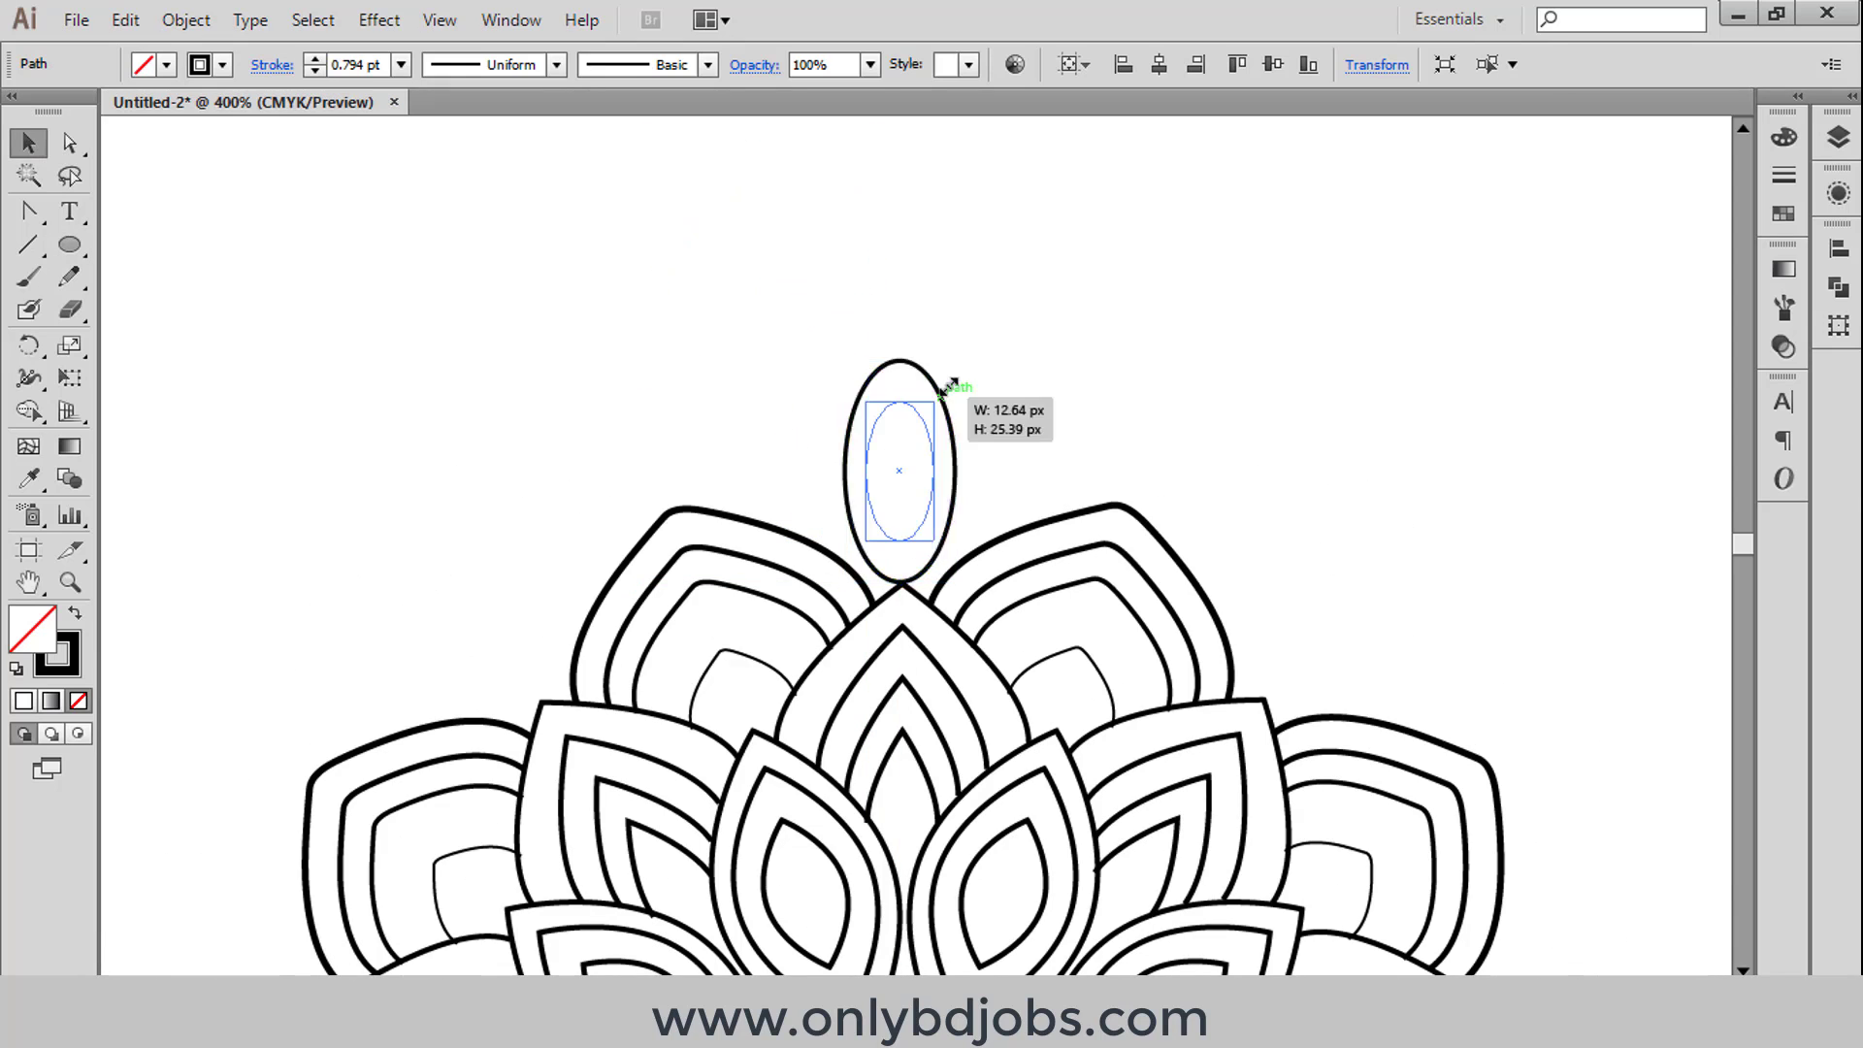
pyautogui.press('v')
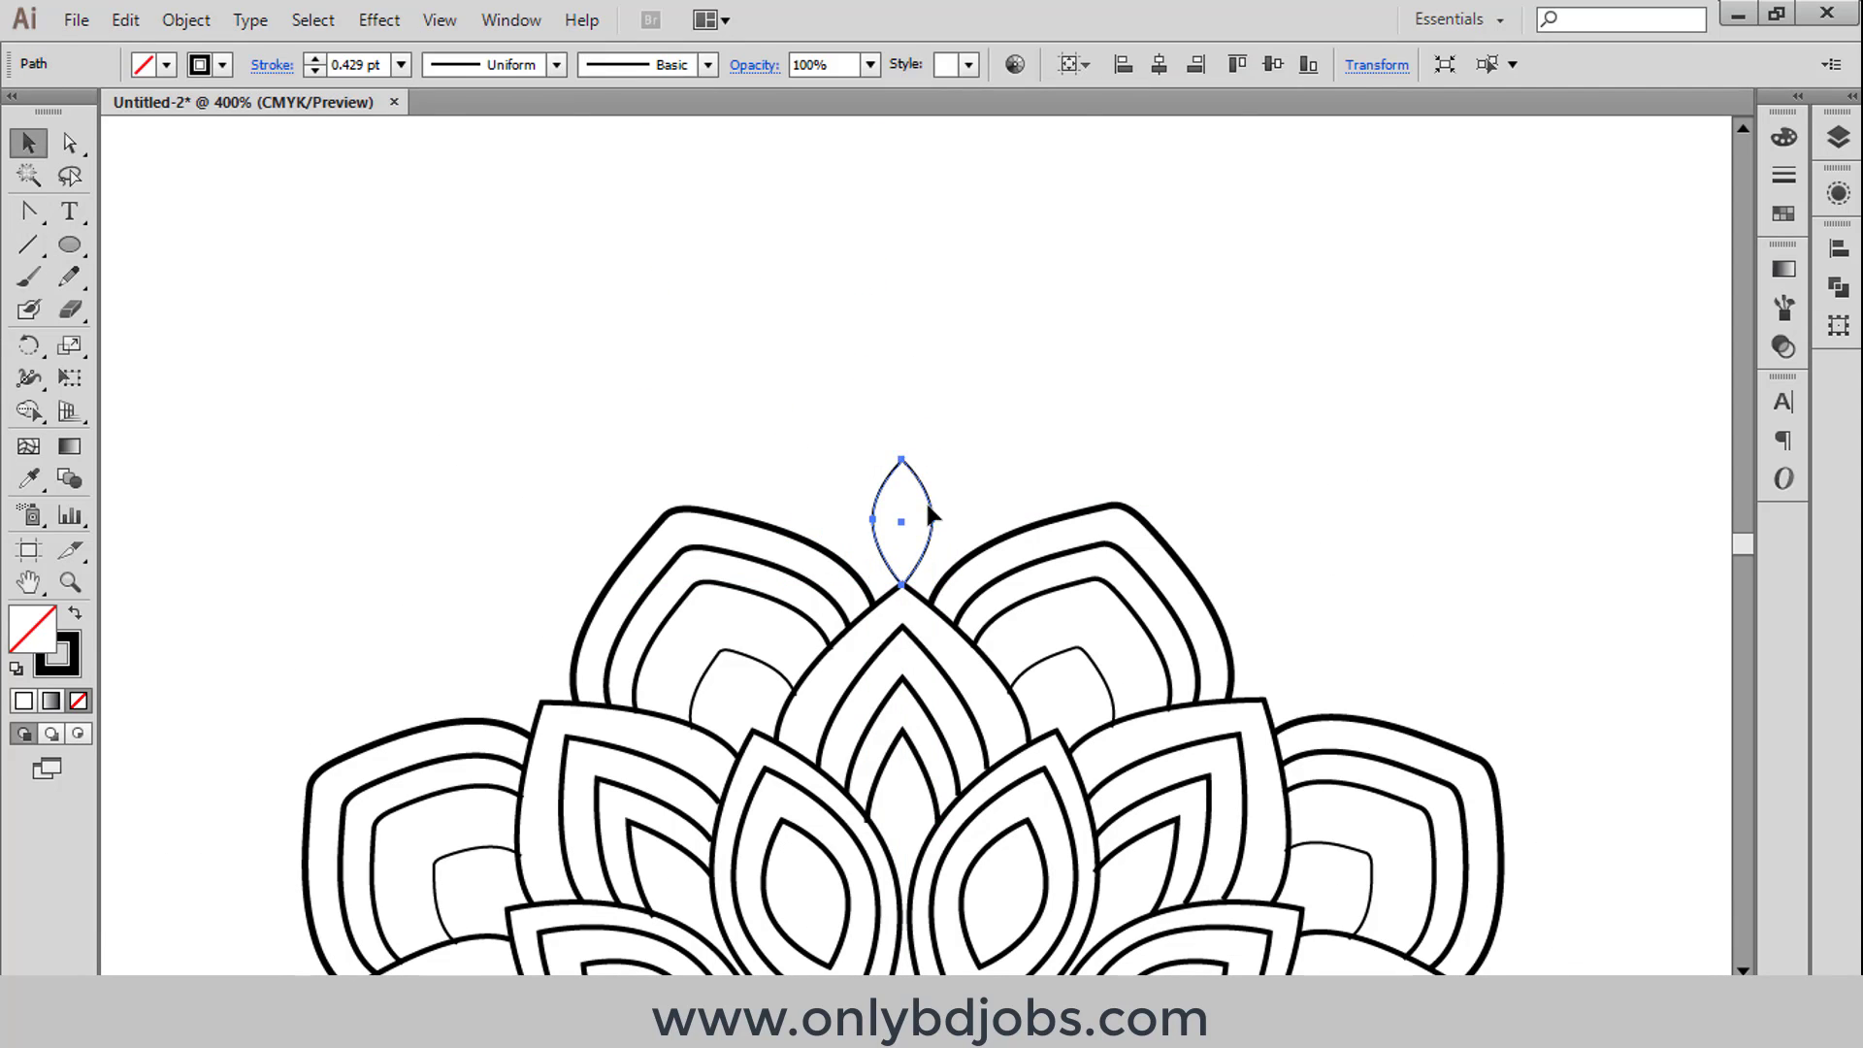
pyautogui.moveTo(927, 516); pyautogui.dragTo(946, 460)
# Step: Delete the outer lens's bottom point to make an open arch, lift it above the small lens, and select both
pyautogui.press('a')
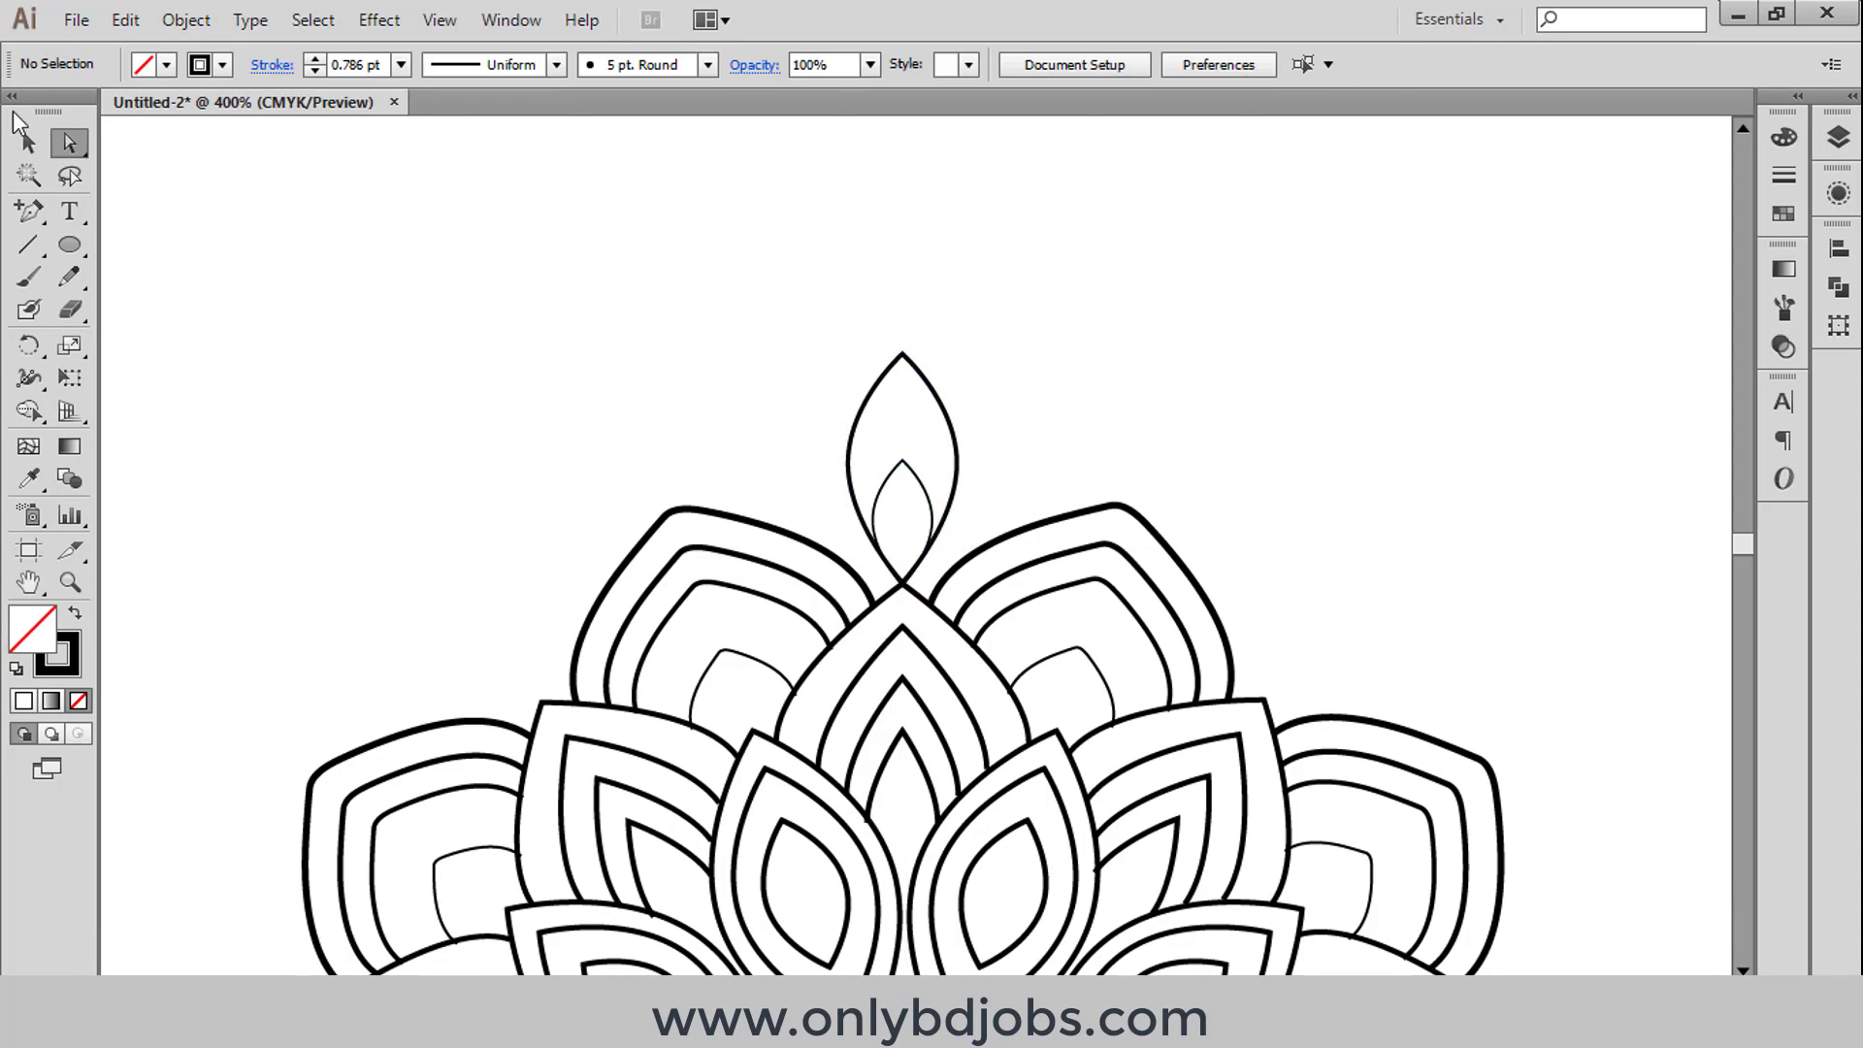
pyautogui.moveTo(956, 570); pyautogui.dragTo(997, 424)
pyautogui.press('Delete')
pyautogui.press('v')
pyautogui.moveTo(955, 282)
pyautogui.mouseDown()
pyautogui.moveTo(933, 464)
pyautogui.moveTo(944, 382)
pyautogui.moveTo(946, 407)
pyautogui.moveTo(894, 439)
pyautogui.mouseUp()
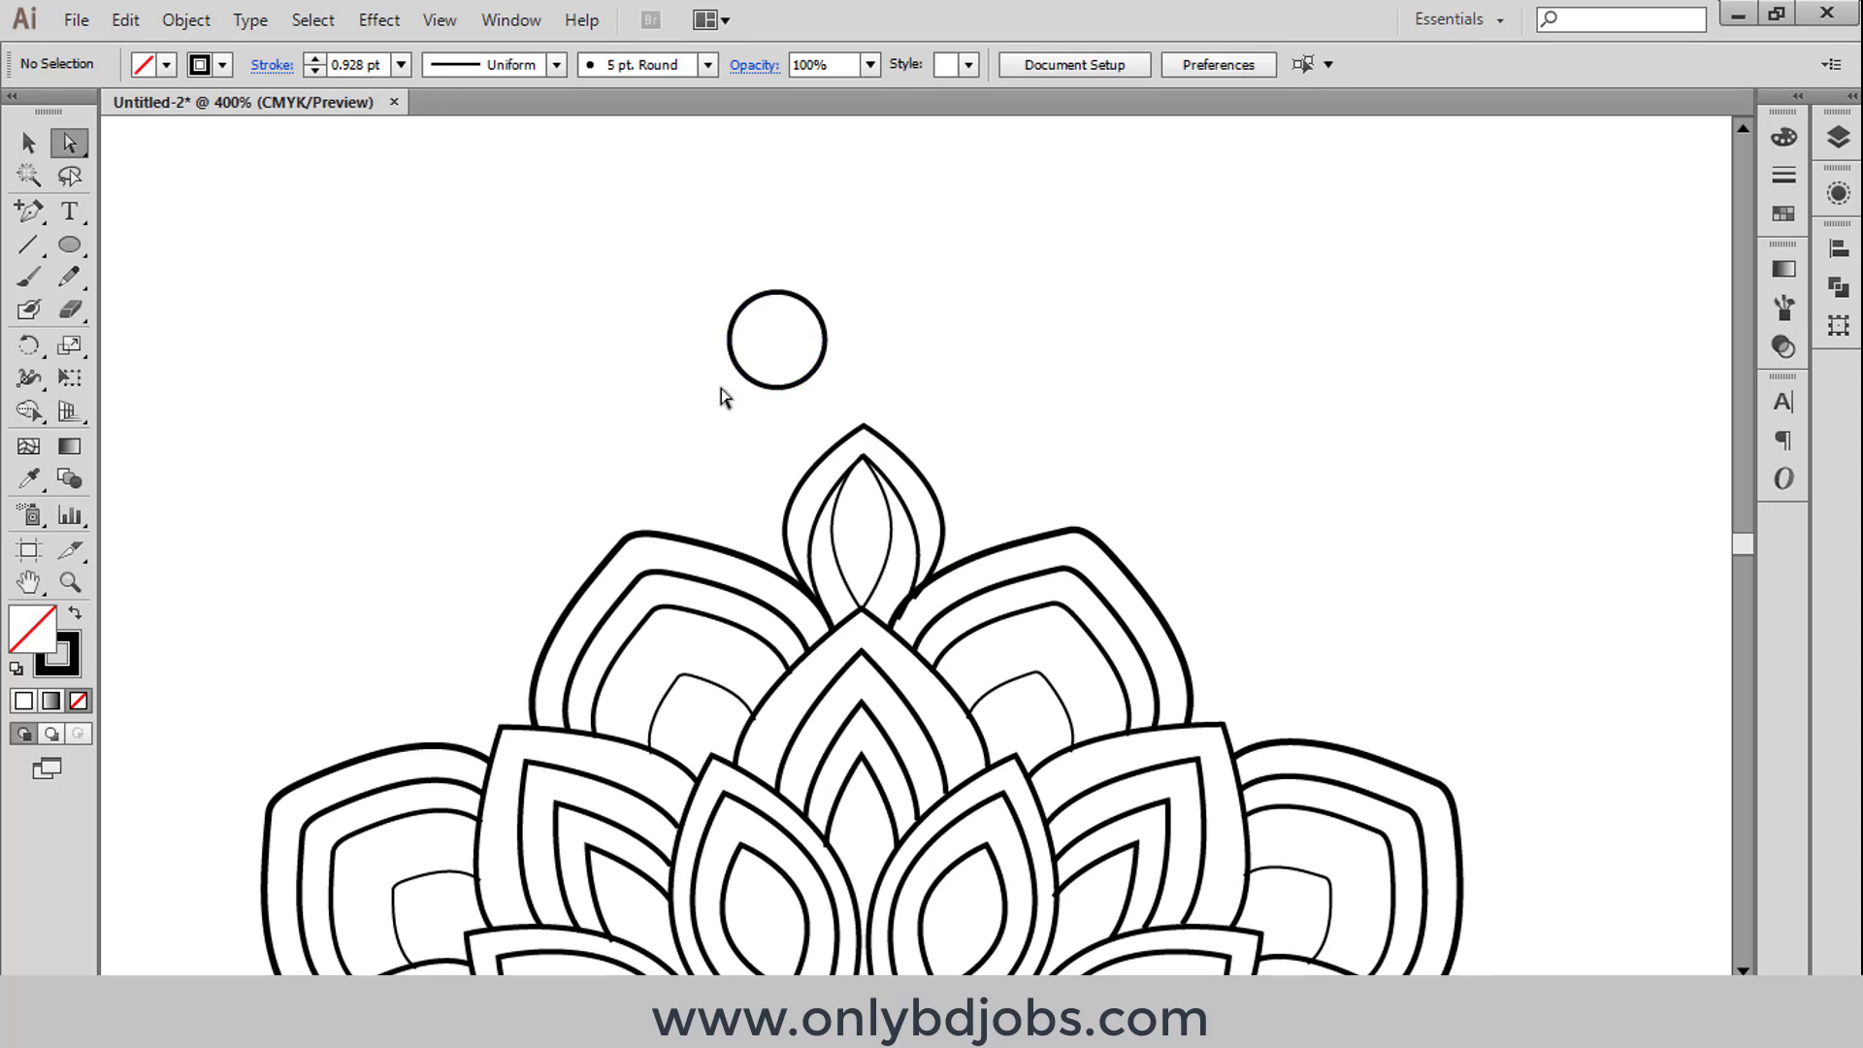
pyautogui.moveTo(1026, 455); pyautogui.dragTo(986, 456)
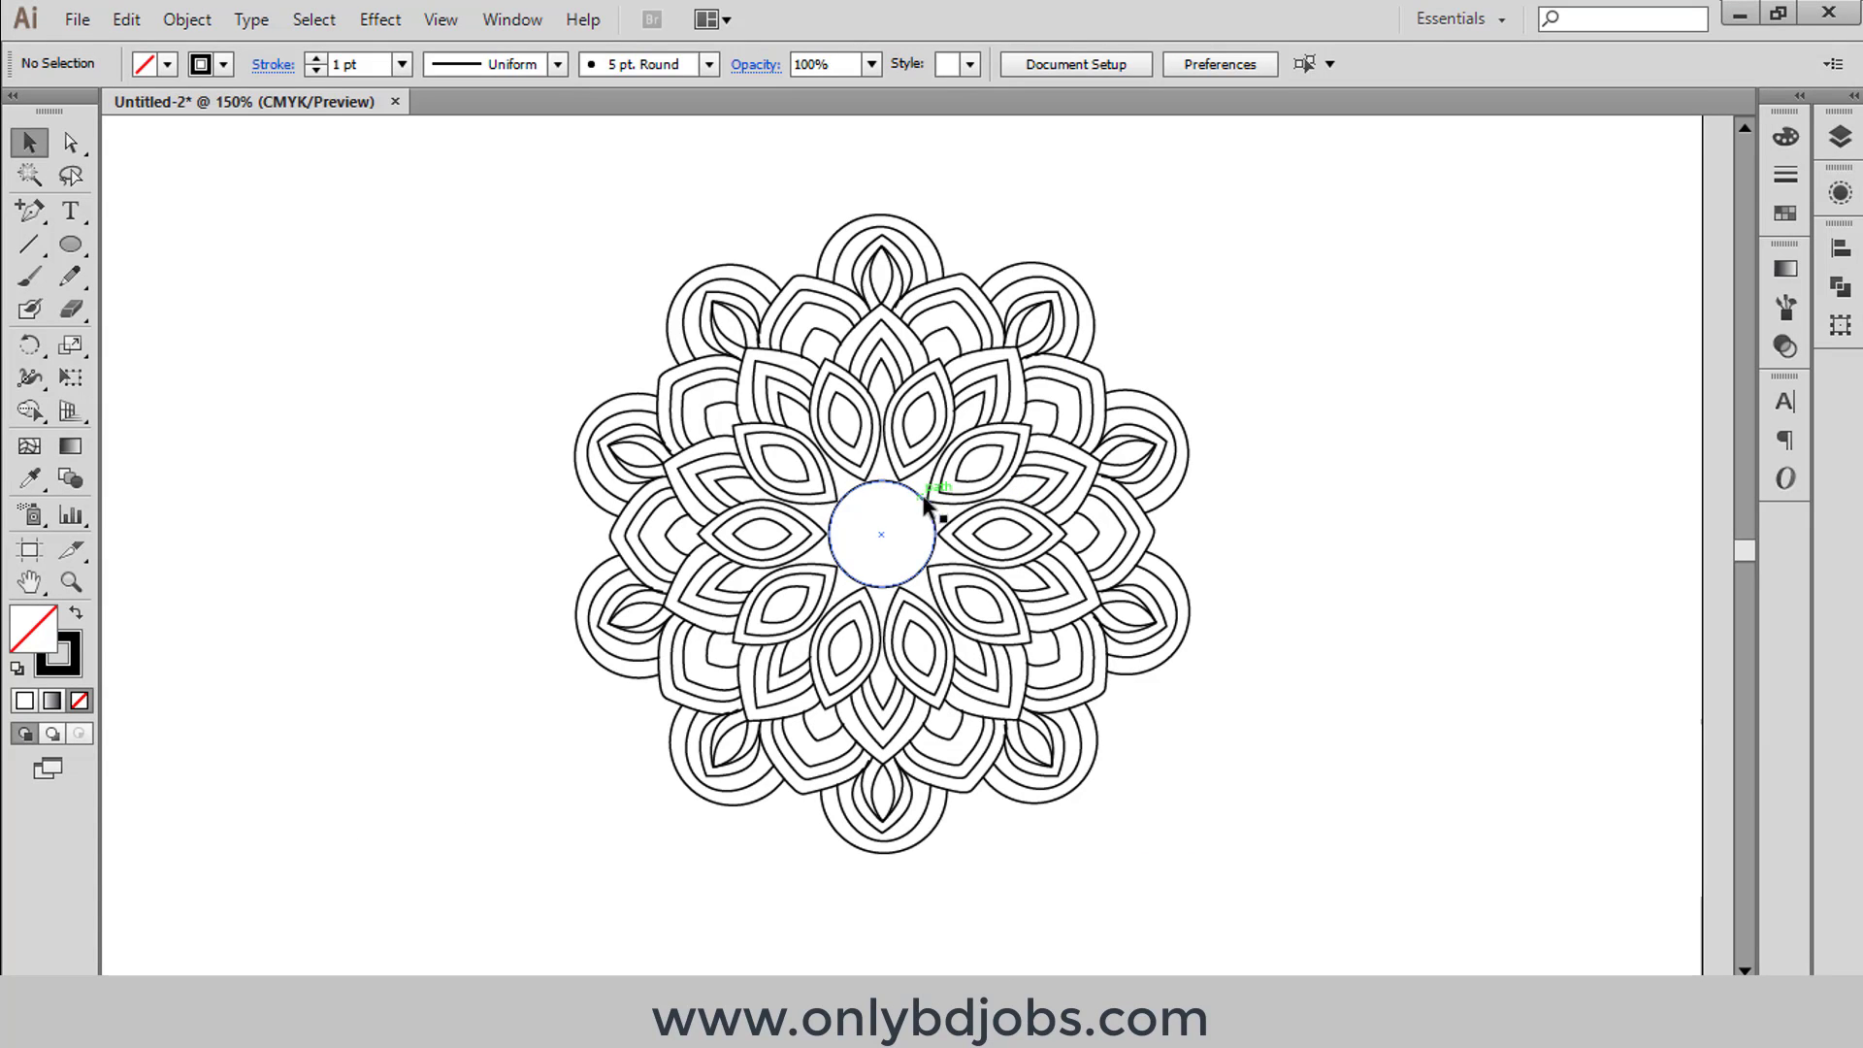
# Step: Copy the centre circle, paste it behind, and shrink the copy inside the original
pyautogui.click(925, 503)
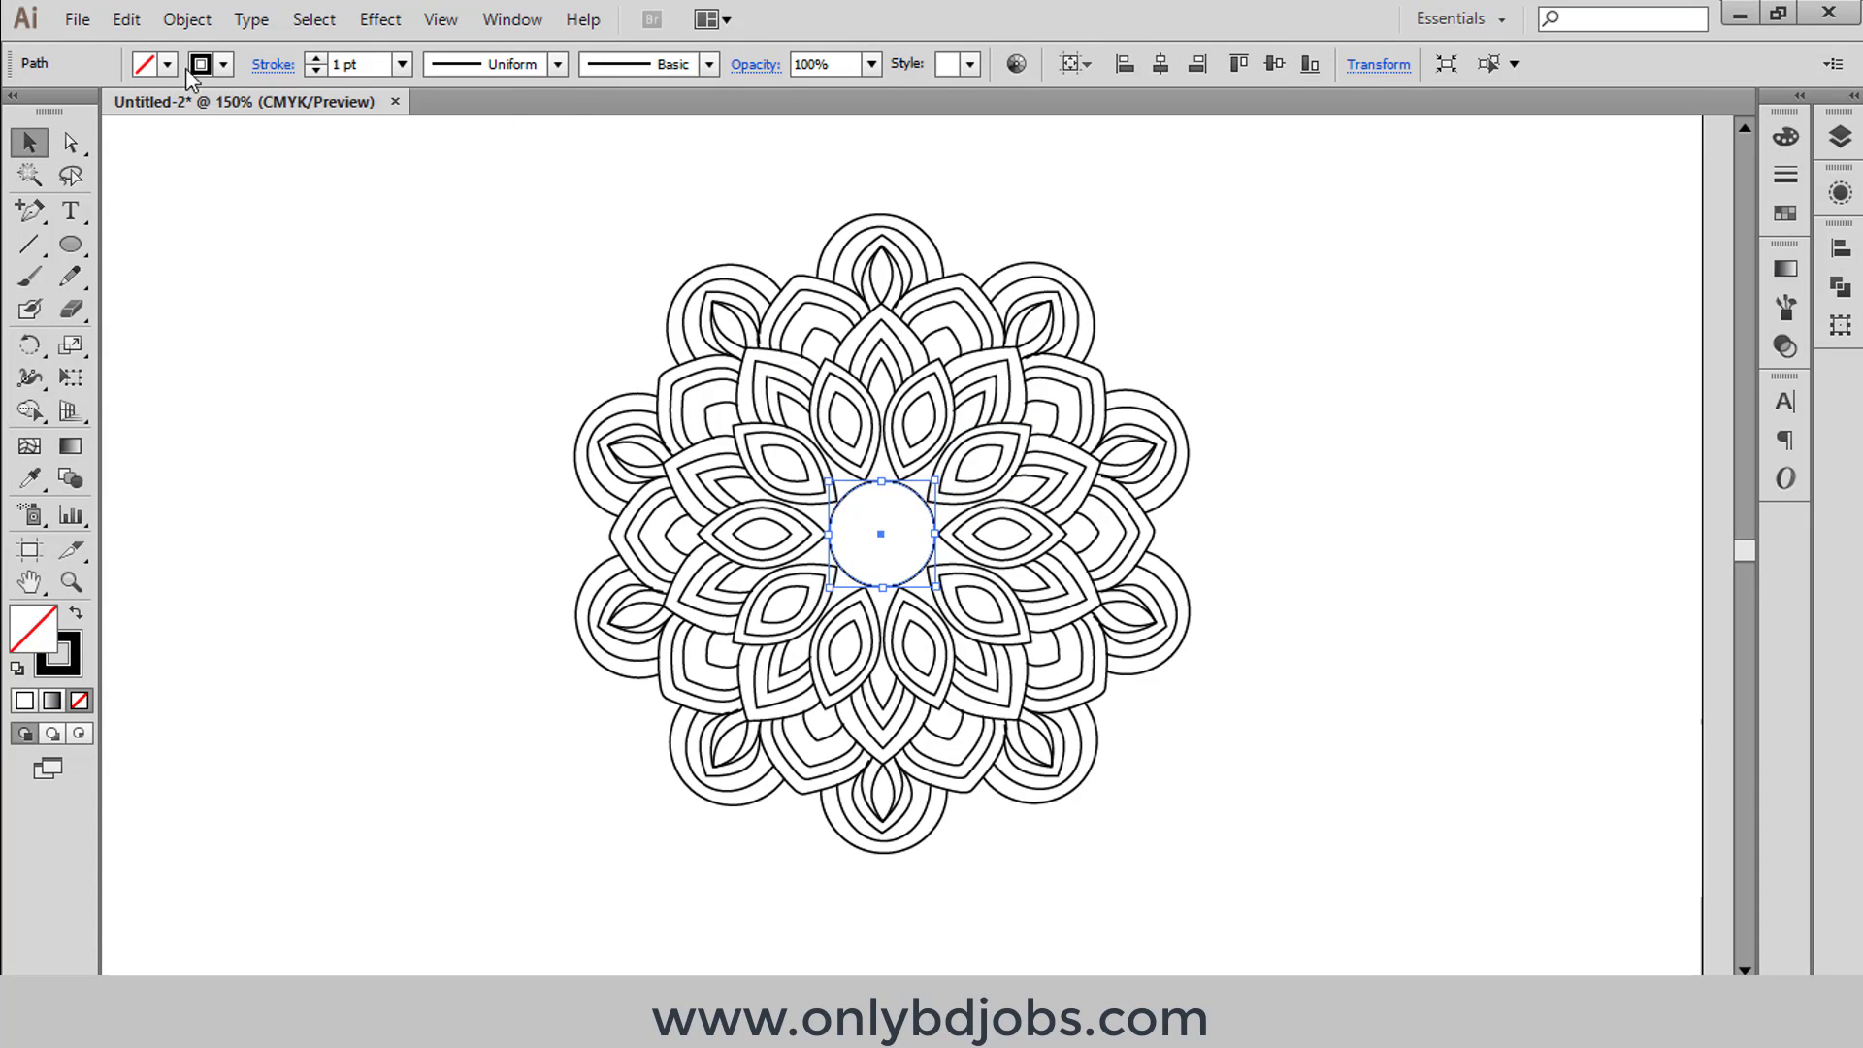
pyautogui.click(126, 19)
pyautogui.click(160, 151)
pyautogui.click(126, 20)
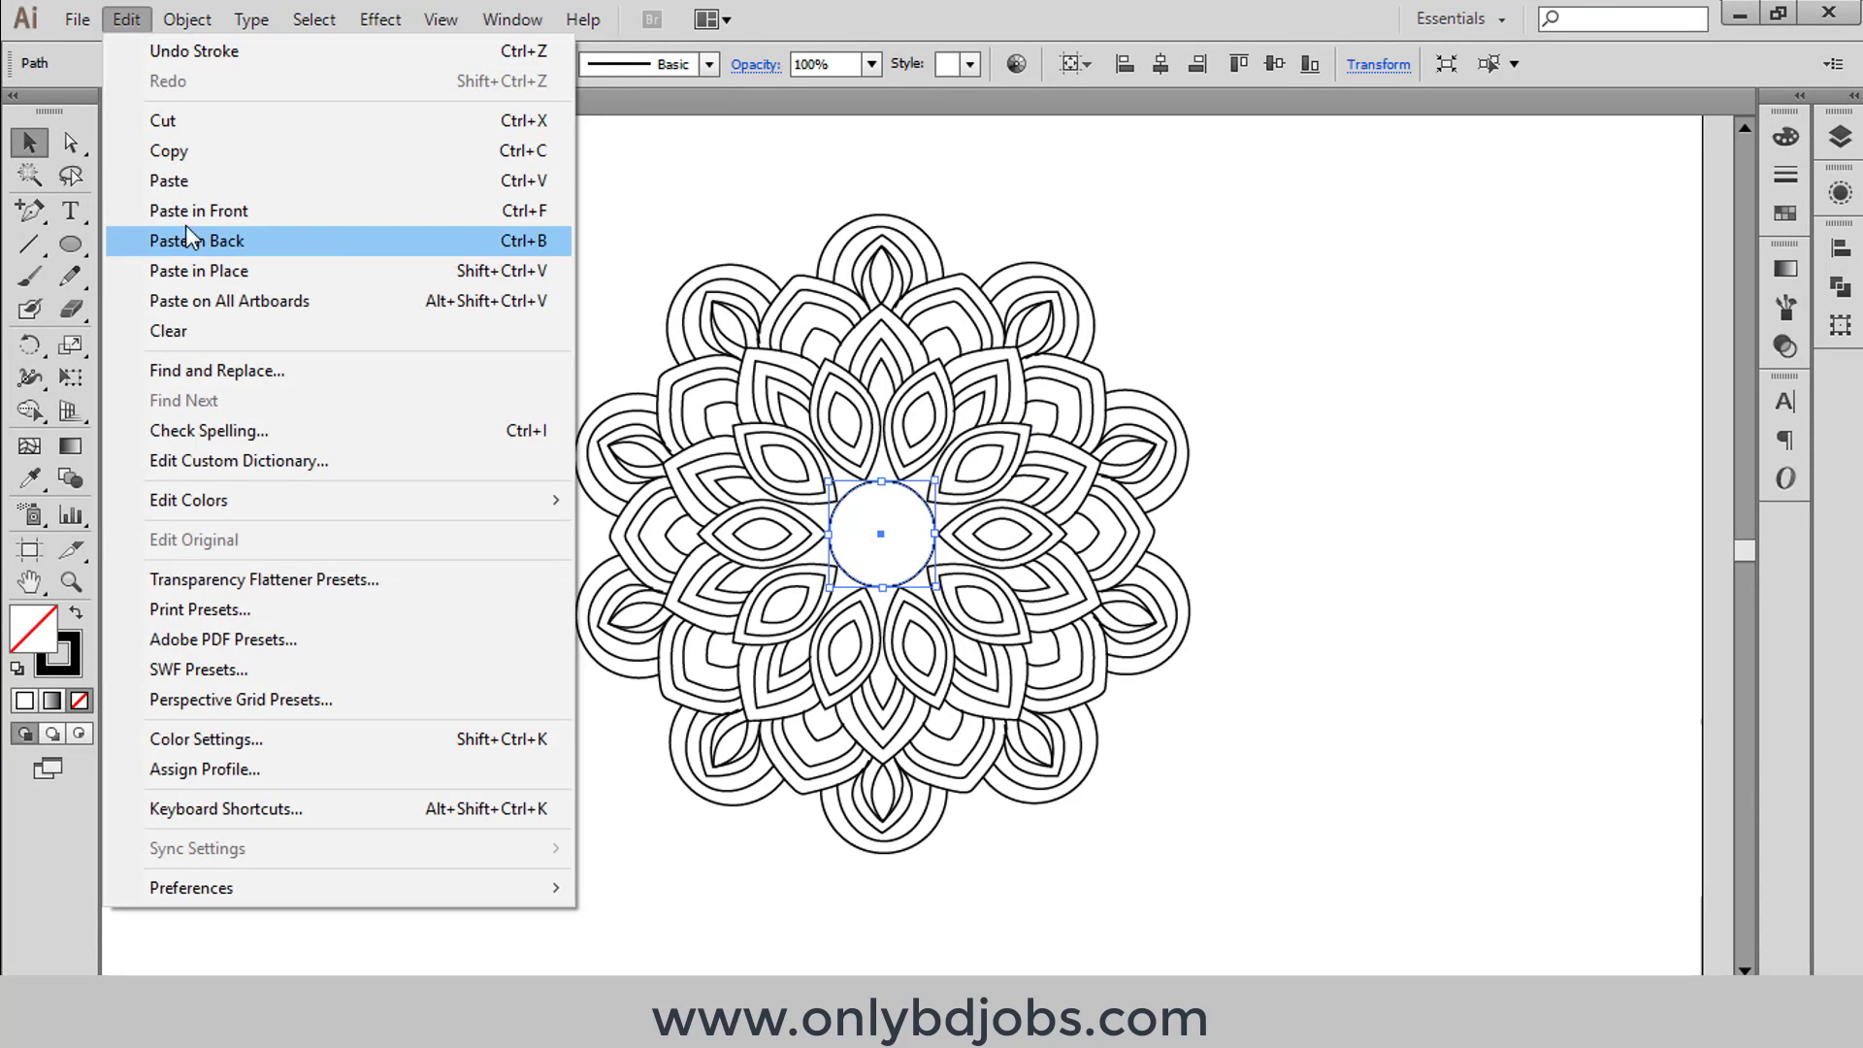
pyautogui.click(184, 240)
pyautogui.moveTo(937, 485); pyautogui.dragTo(920, 498)
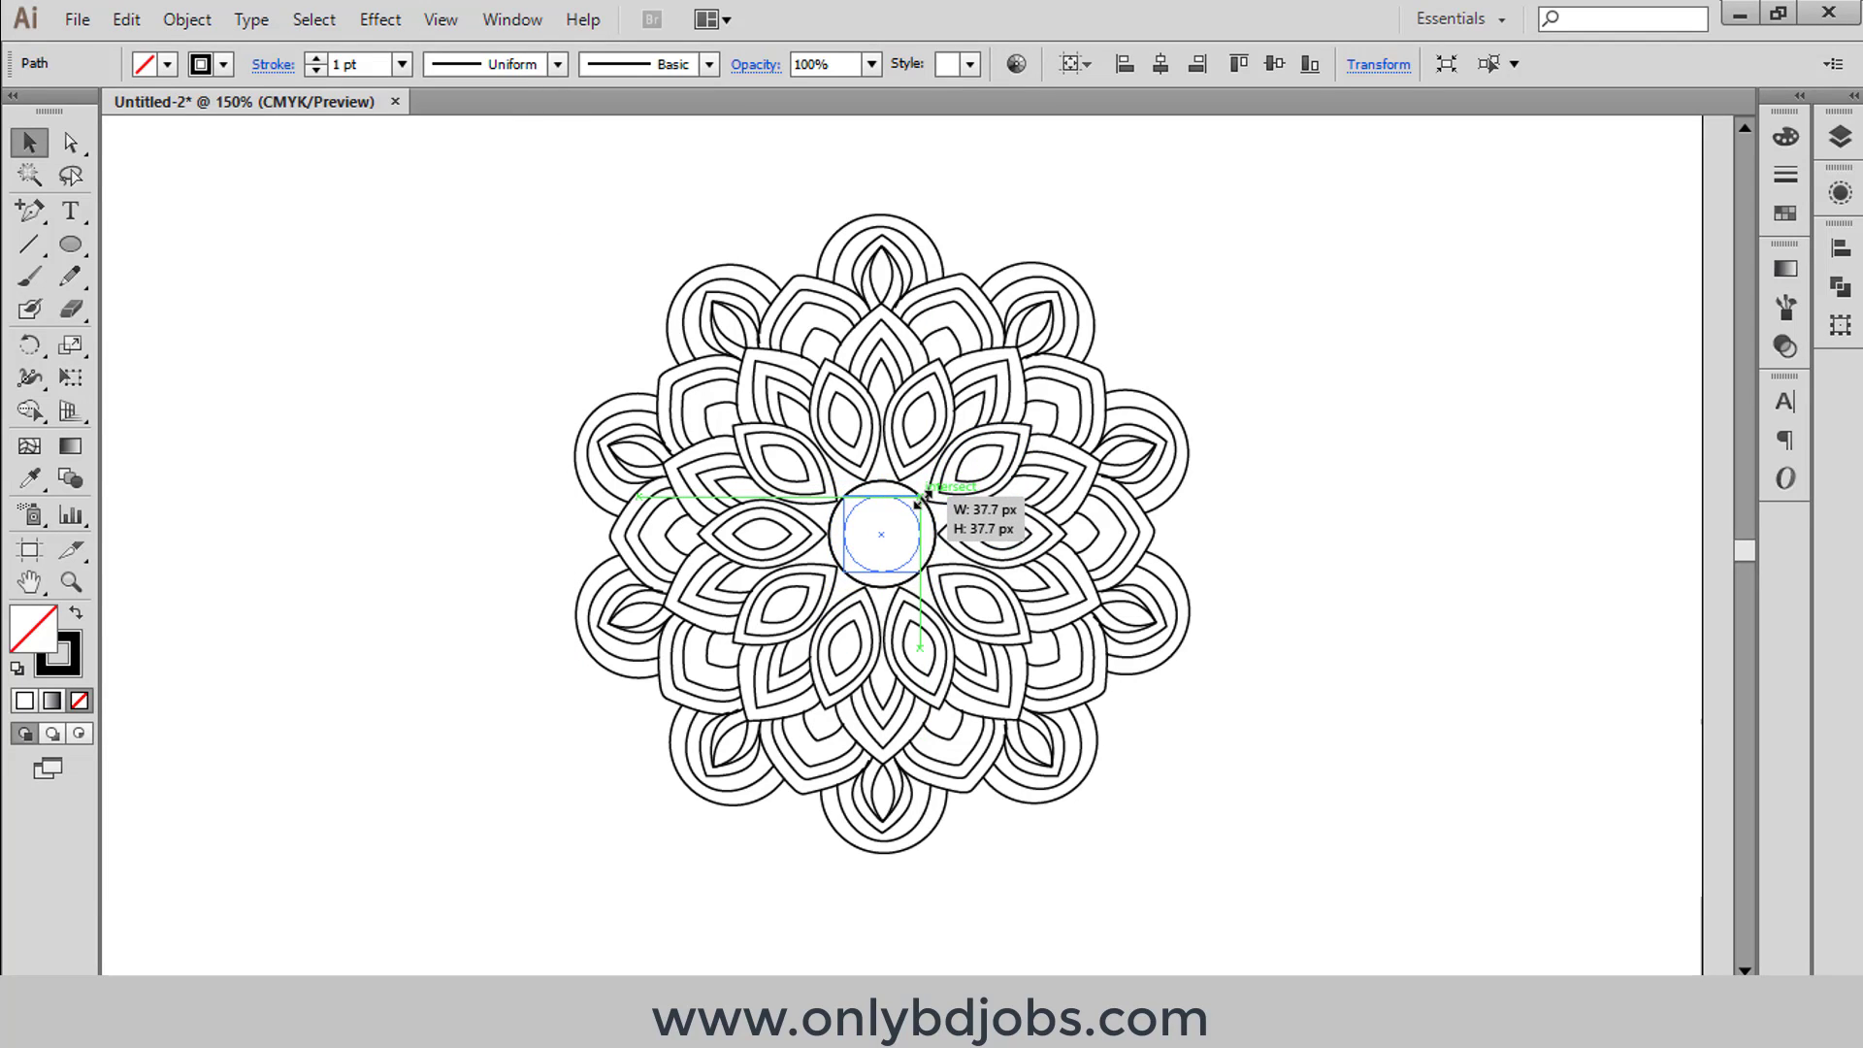
# Step: Paste another circle copy in front for the innermost circle, about 16.47 px
pyautogui.click(126, 19)
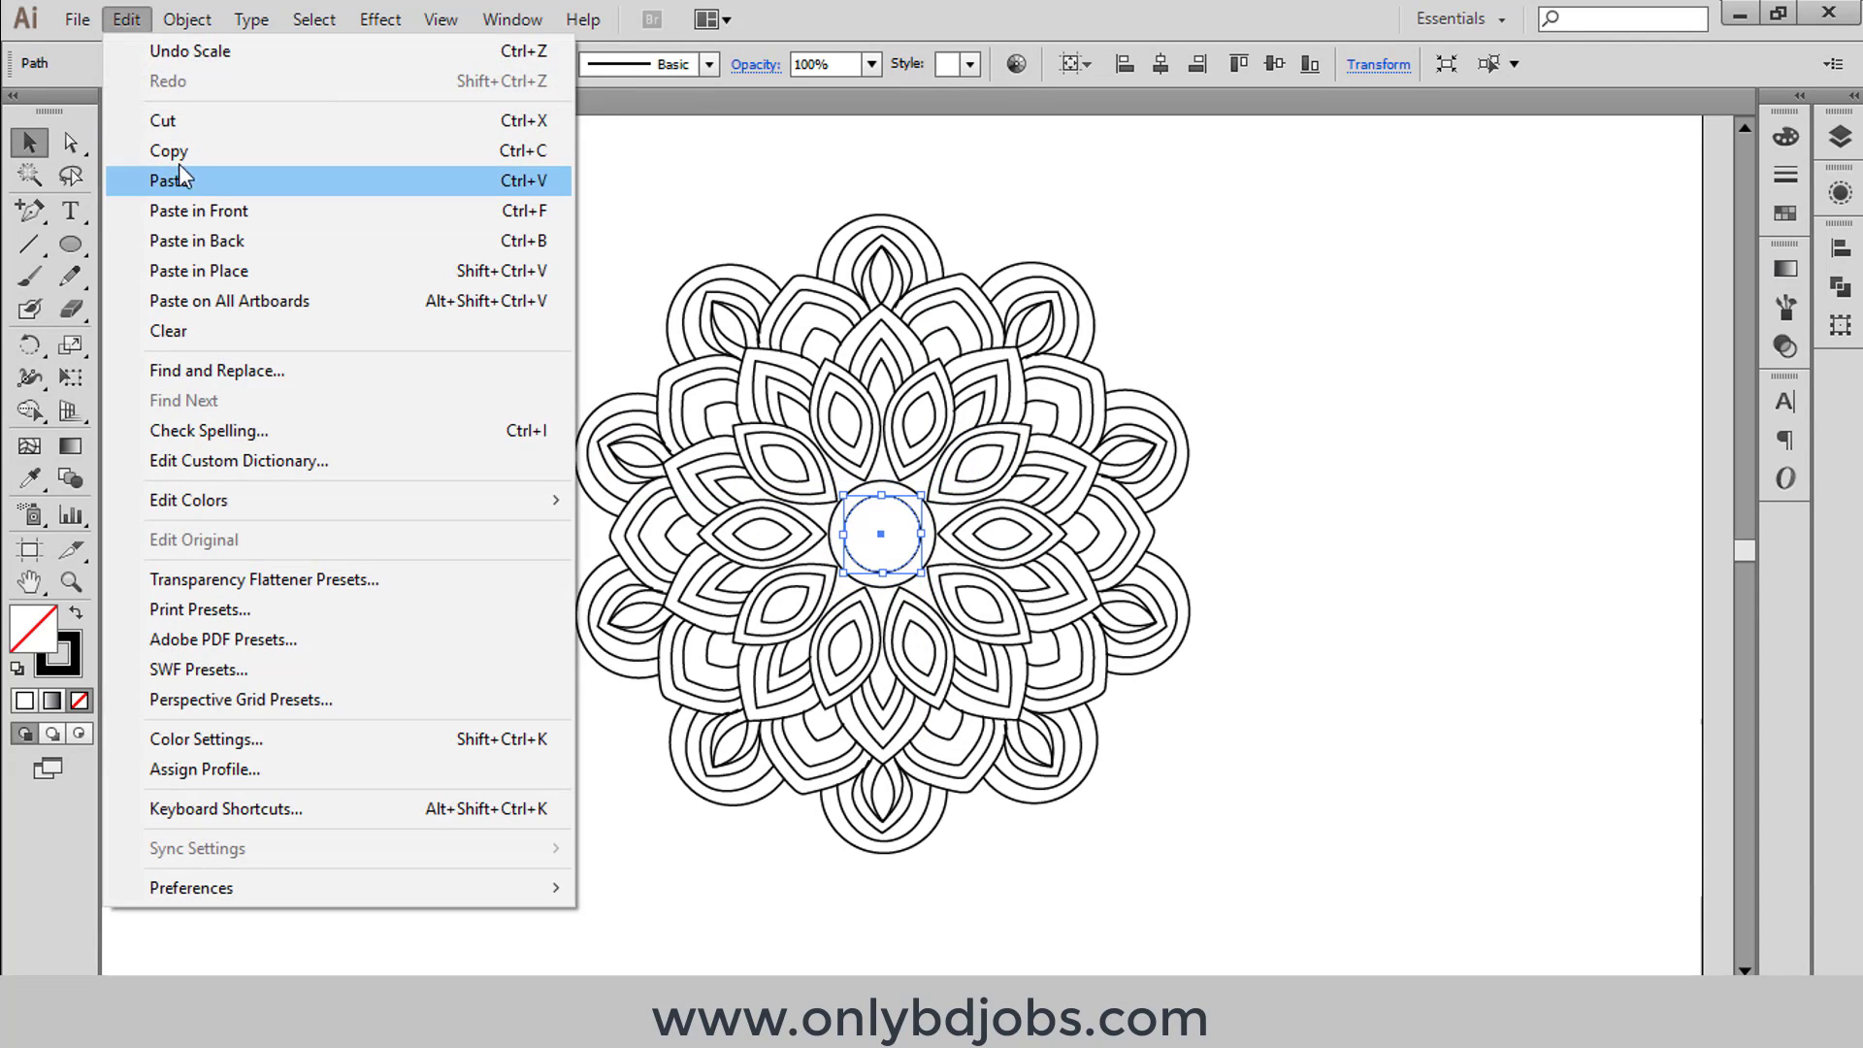
pyautogui.click(171, 153)
pyautogui.click(126, 19)
pyautogui.click(194, 211)
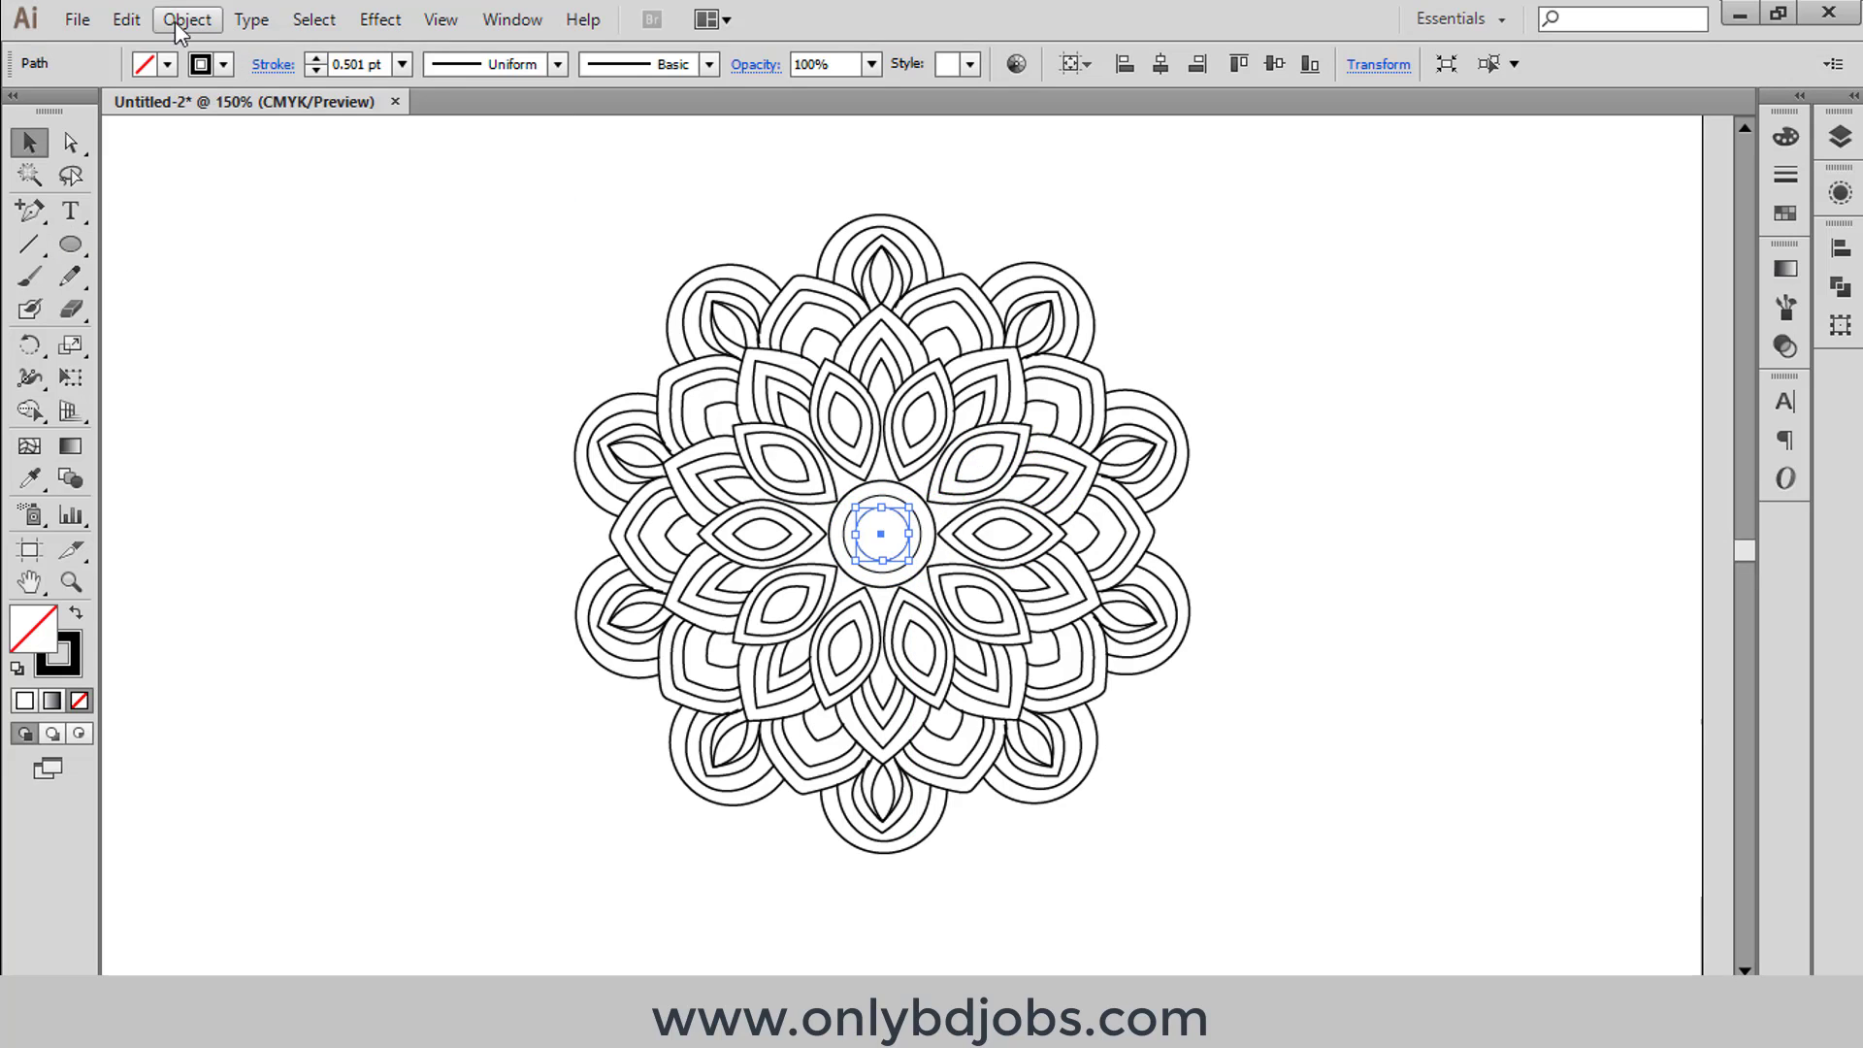
pyautogui.click(126, 19)
pyautogui.click(169, 151)
pyautogui.click(126, 19)
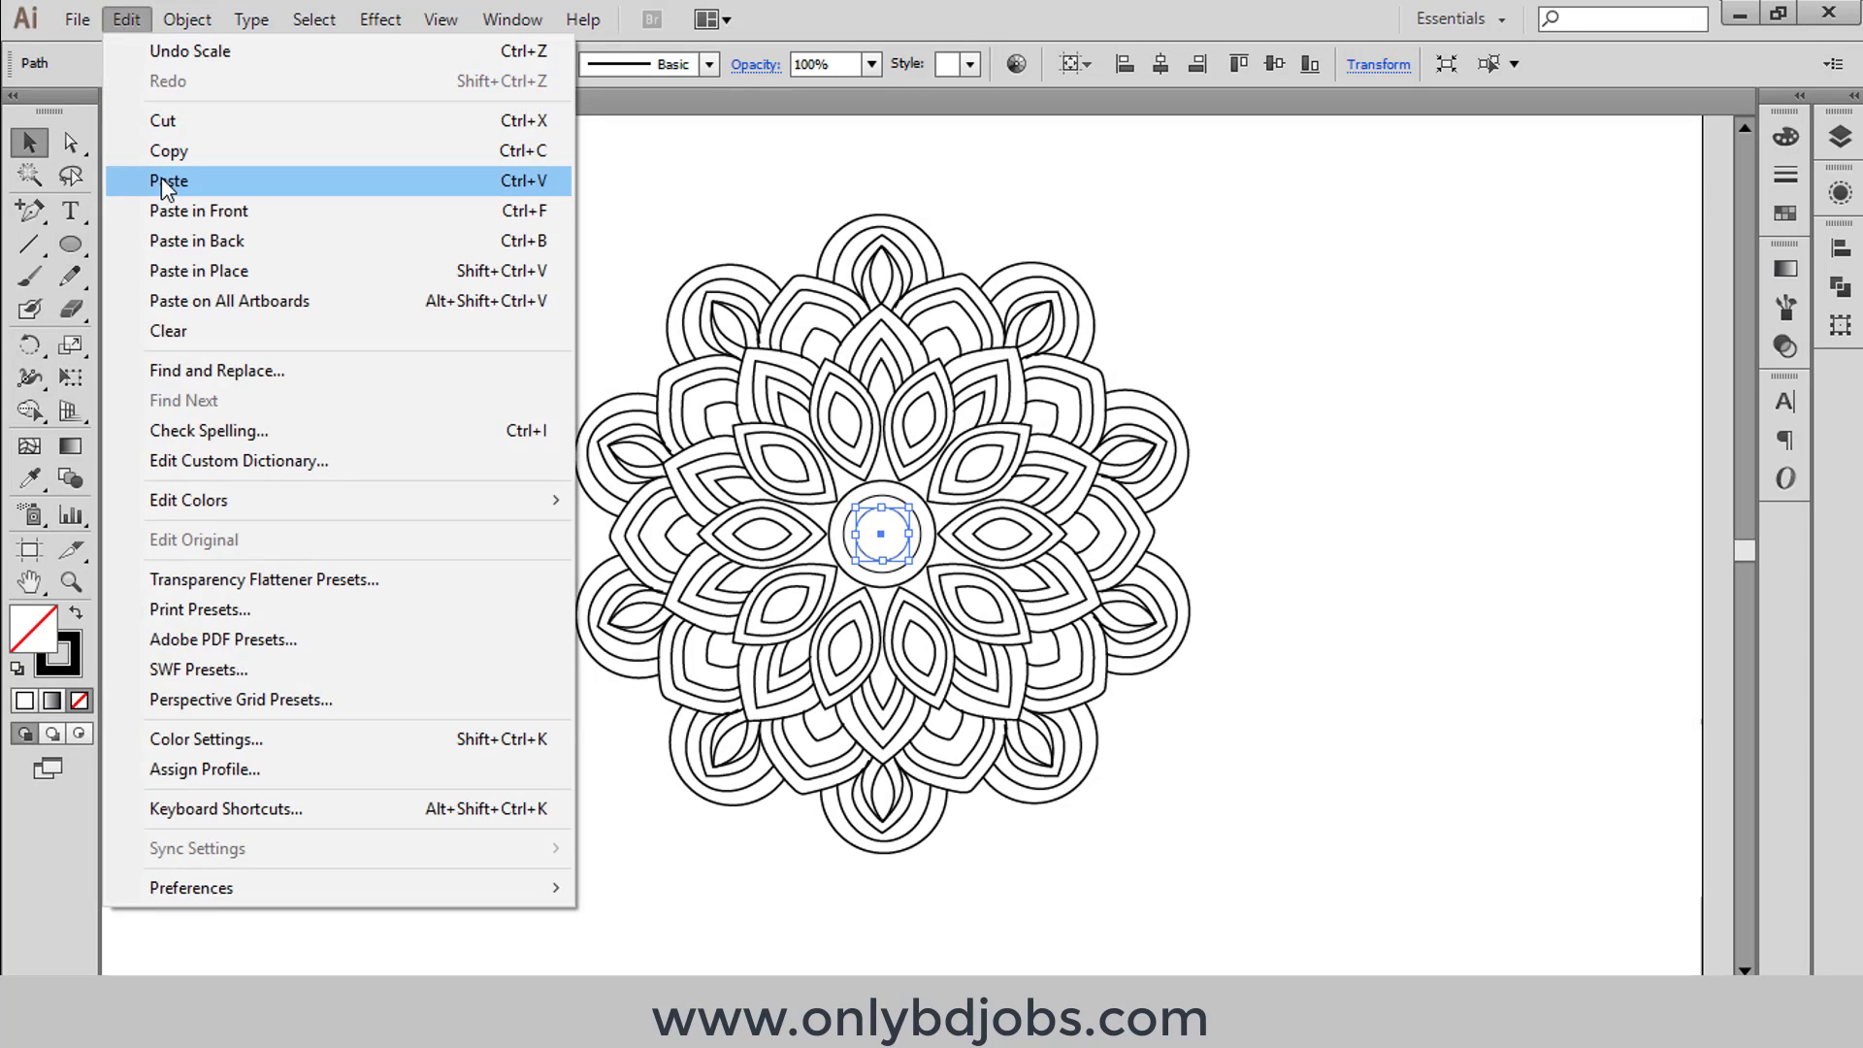
pyautogui.click(168, 182)
pyautogui.click(126, 20)
pyautogui.click(194, 211)
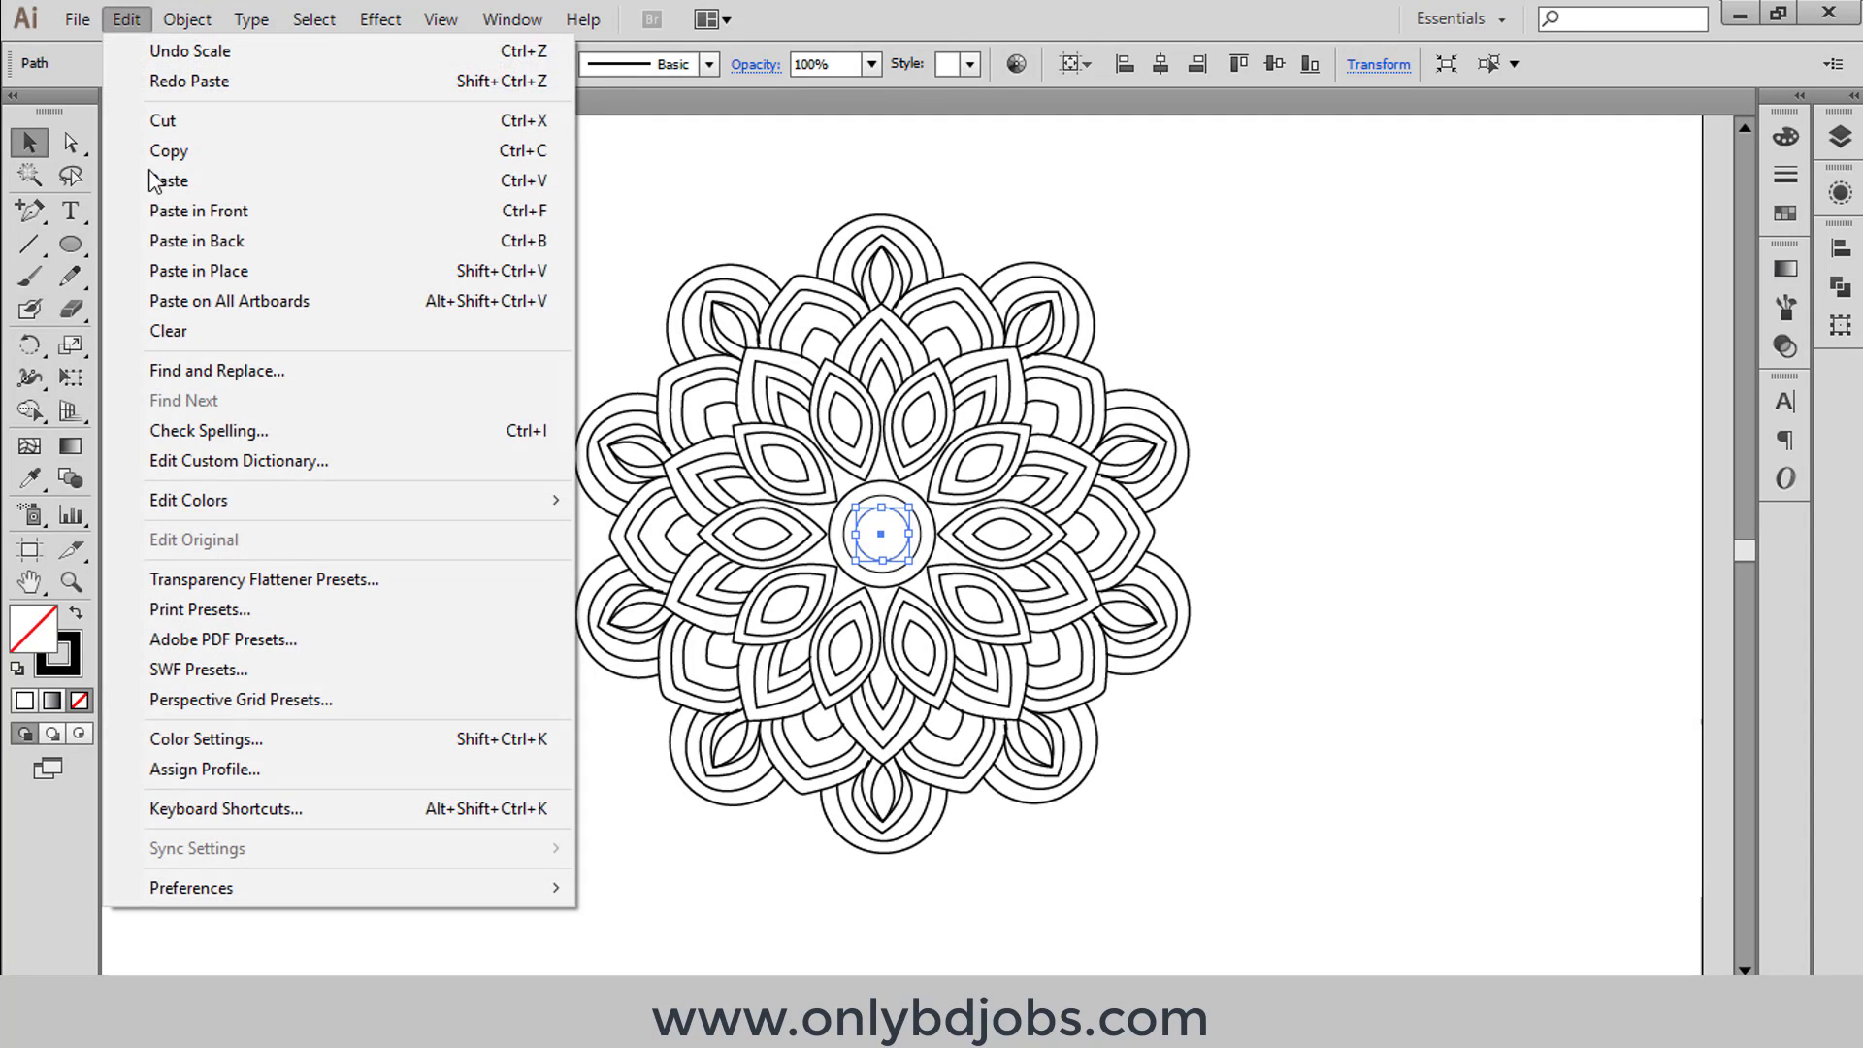
pyautogui.click(174, 210)
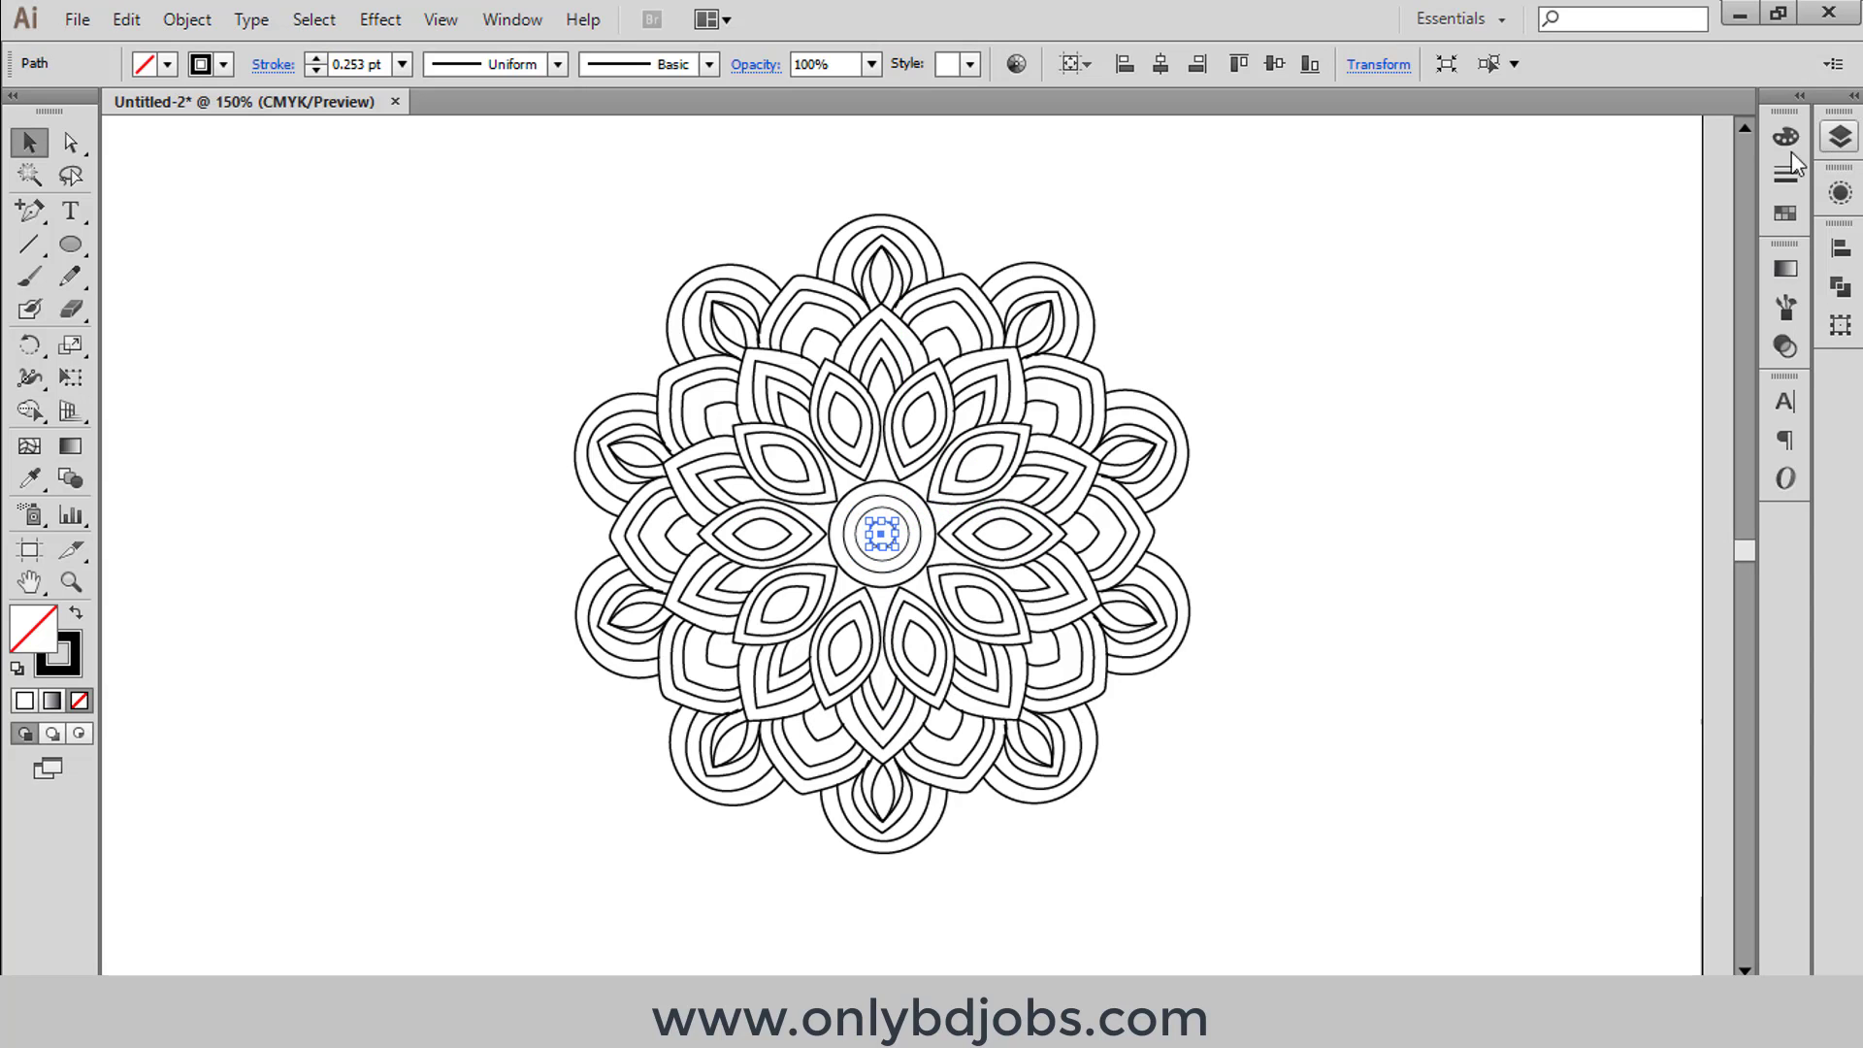
# Step: Marquee-select every mandala path, set Stroke Weight to 1 pt, and zoom out
pyautogui.click(456, 497)
pyautogui.scroll(1, 1407, 723)
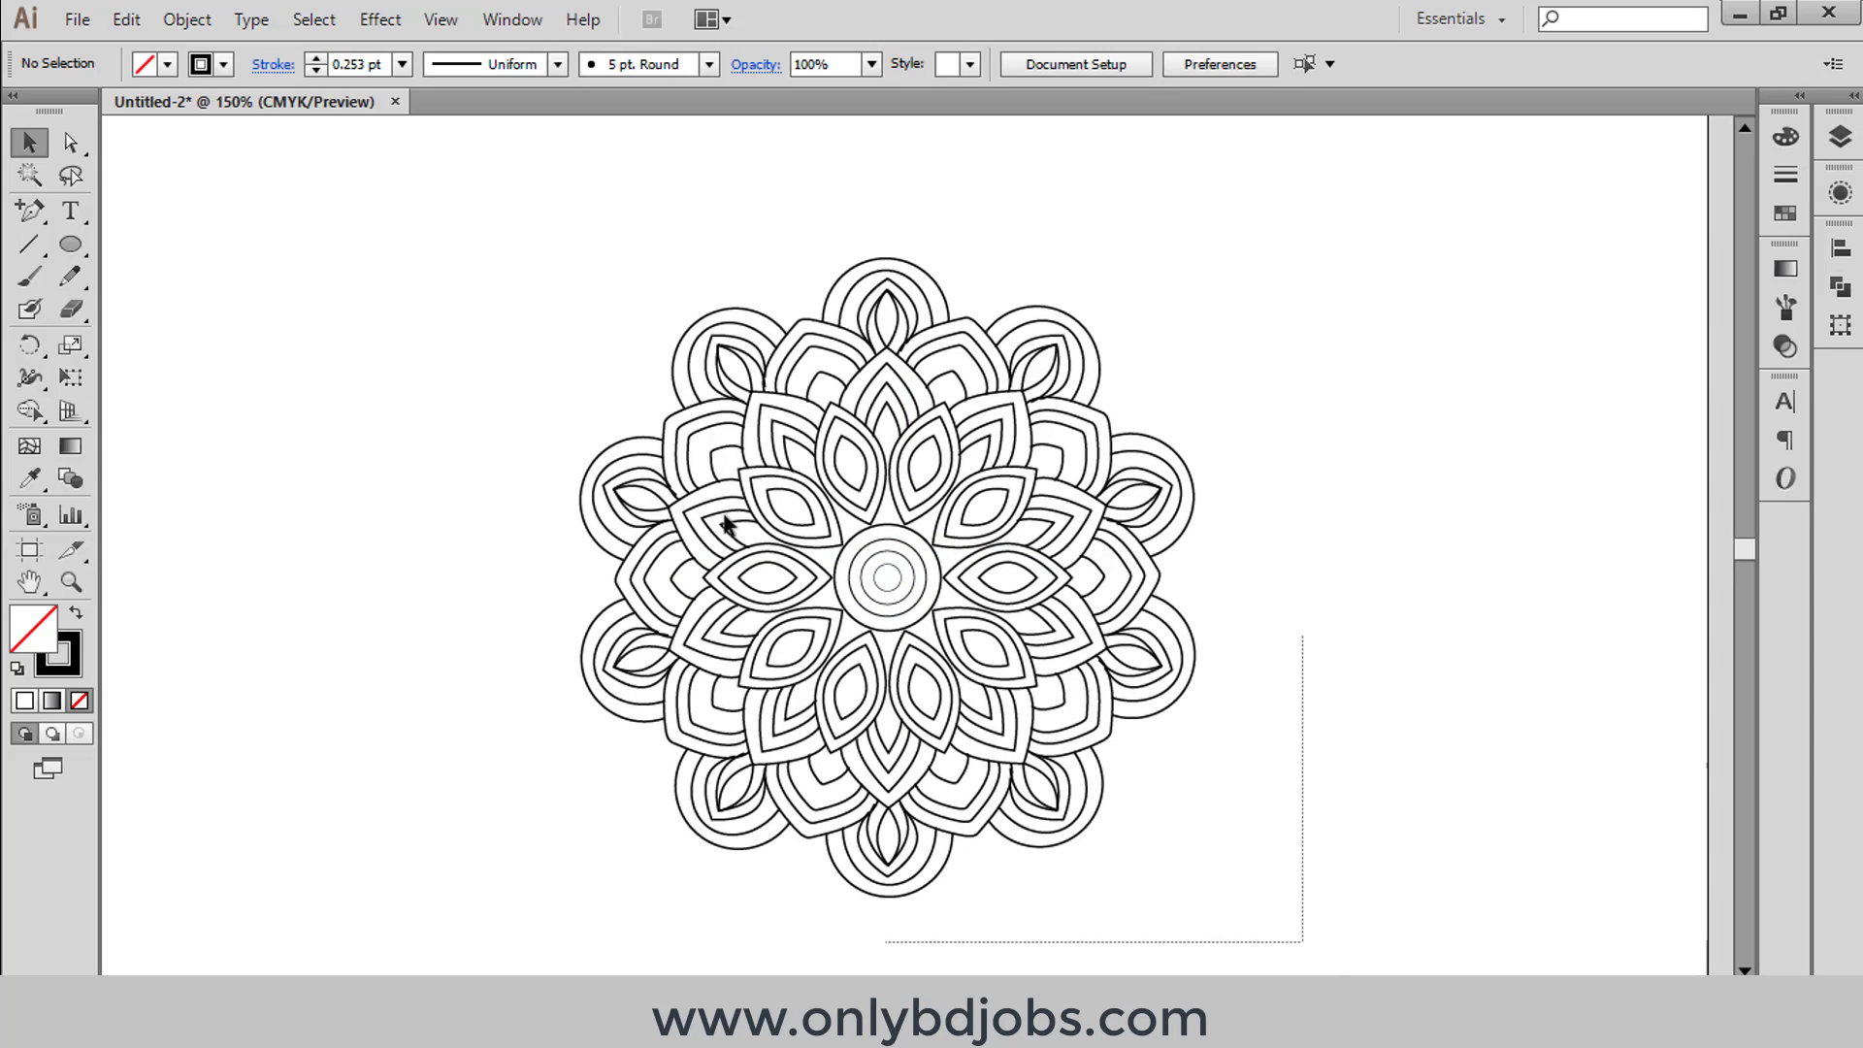
pyautogui.moveTo(726, 524); pyautogui.dragTo(518, 227)
pyautogui.click(1786, 176)
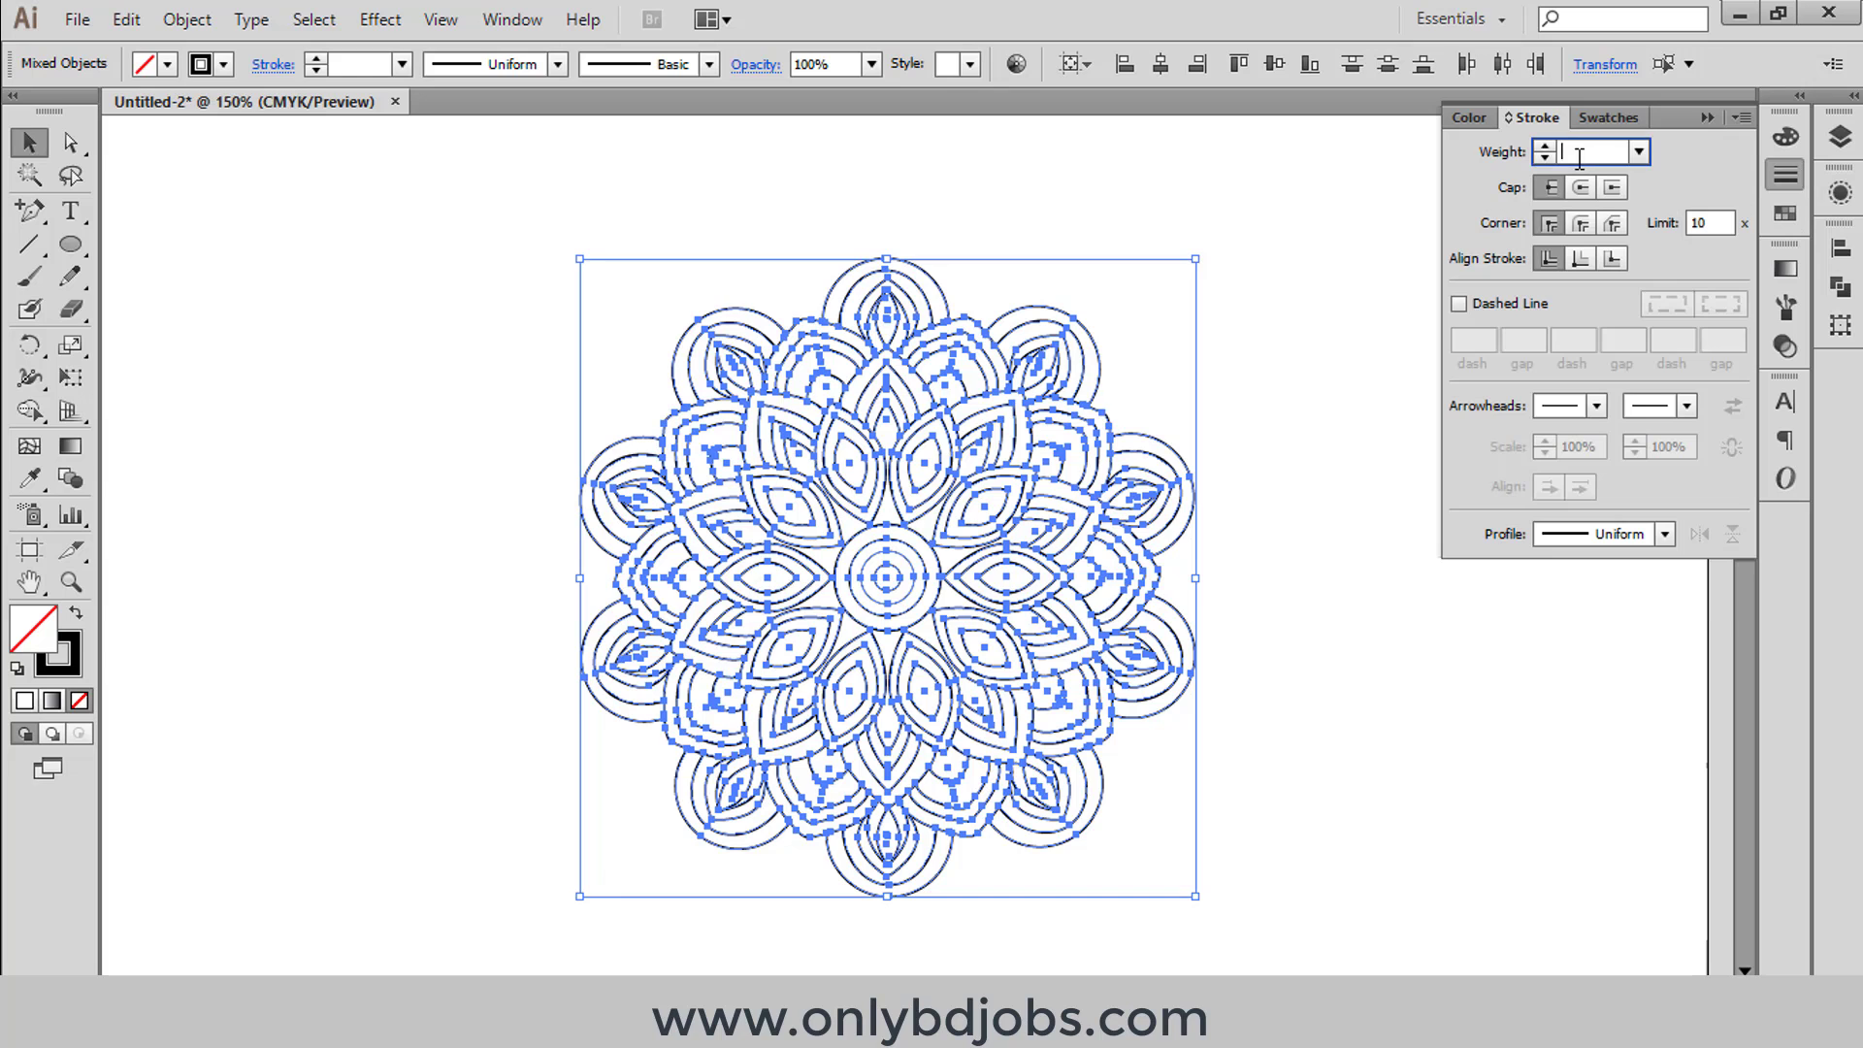
pyautogui.write('1')
pyautogui.click(1307, 514)
pyautogui.scroll(-1, 1256, 491)
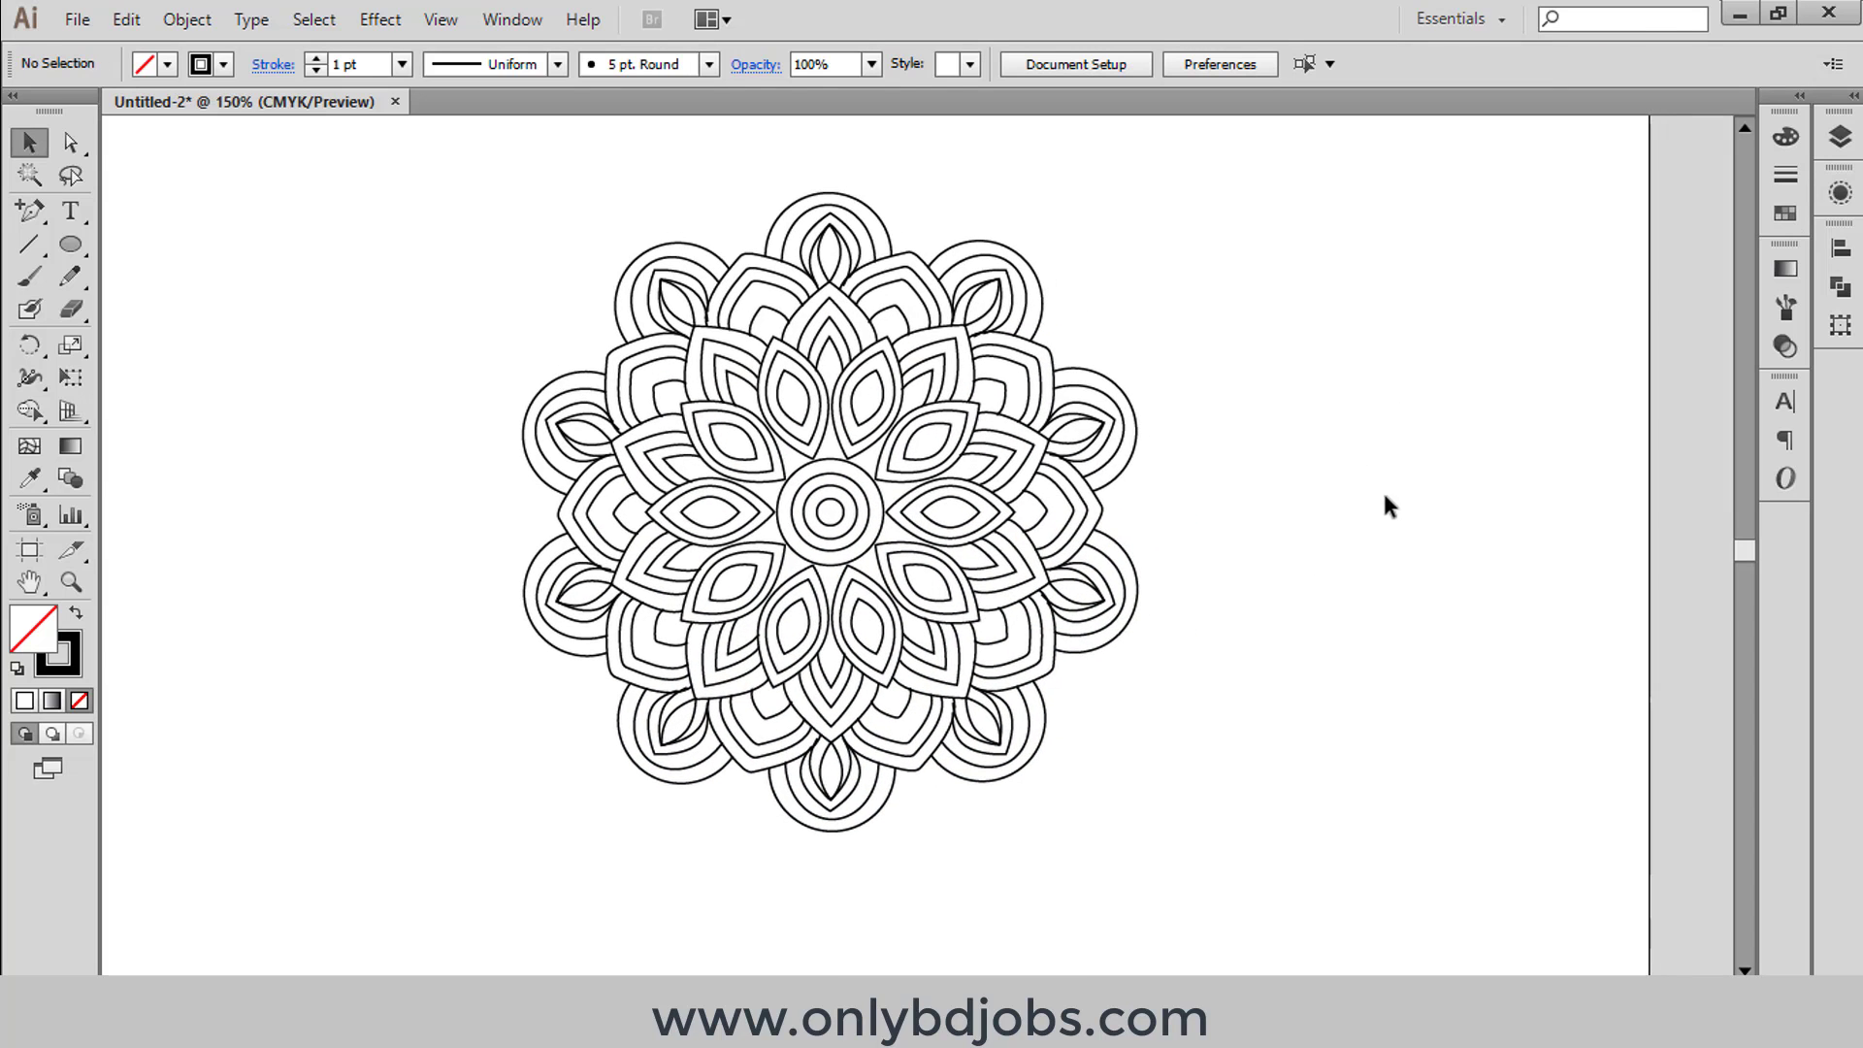
pyautogui.hotkey('ctrl', '-')
pyautogui.hotkey('ctrl', '-')
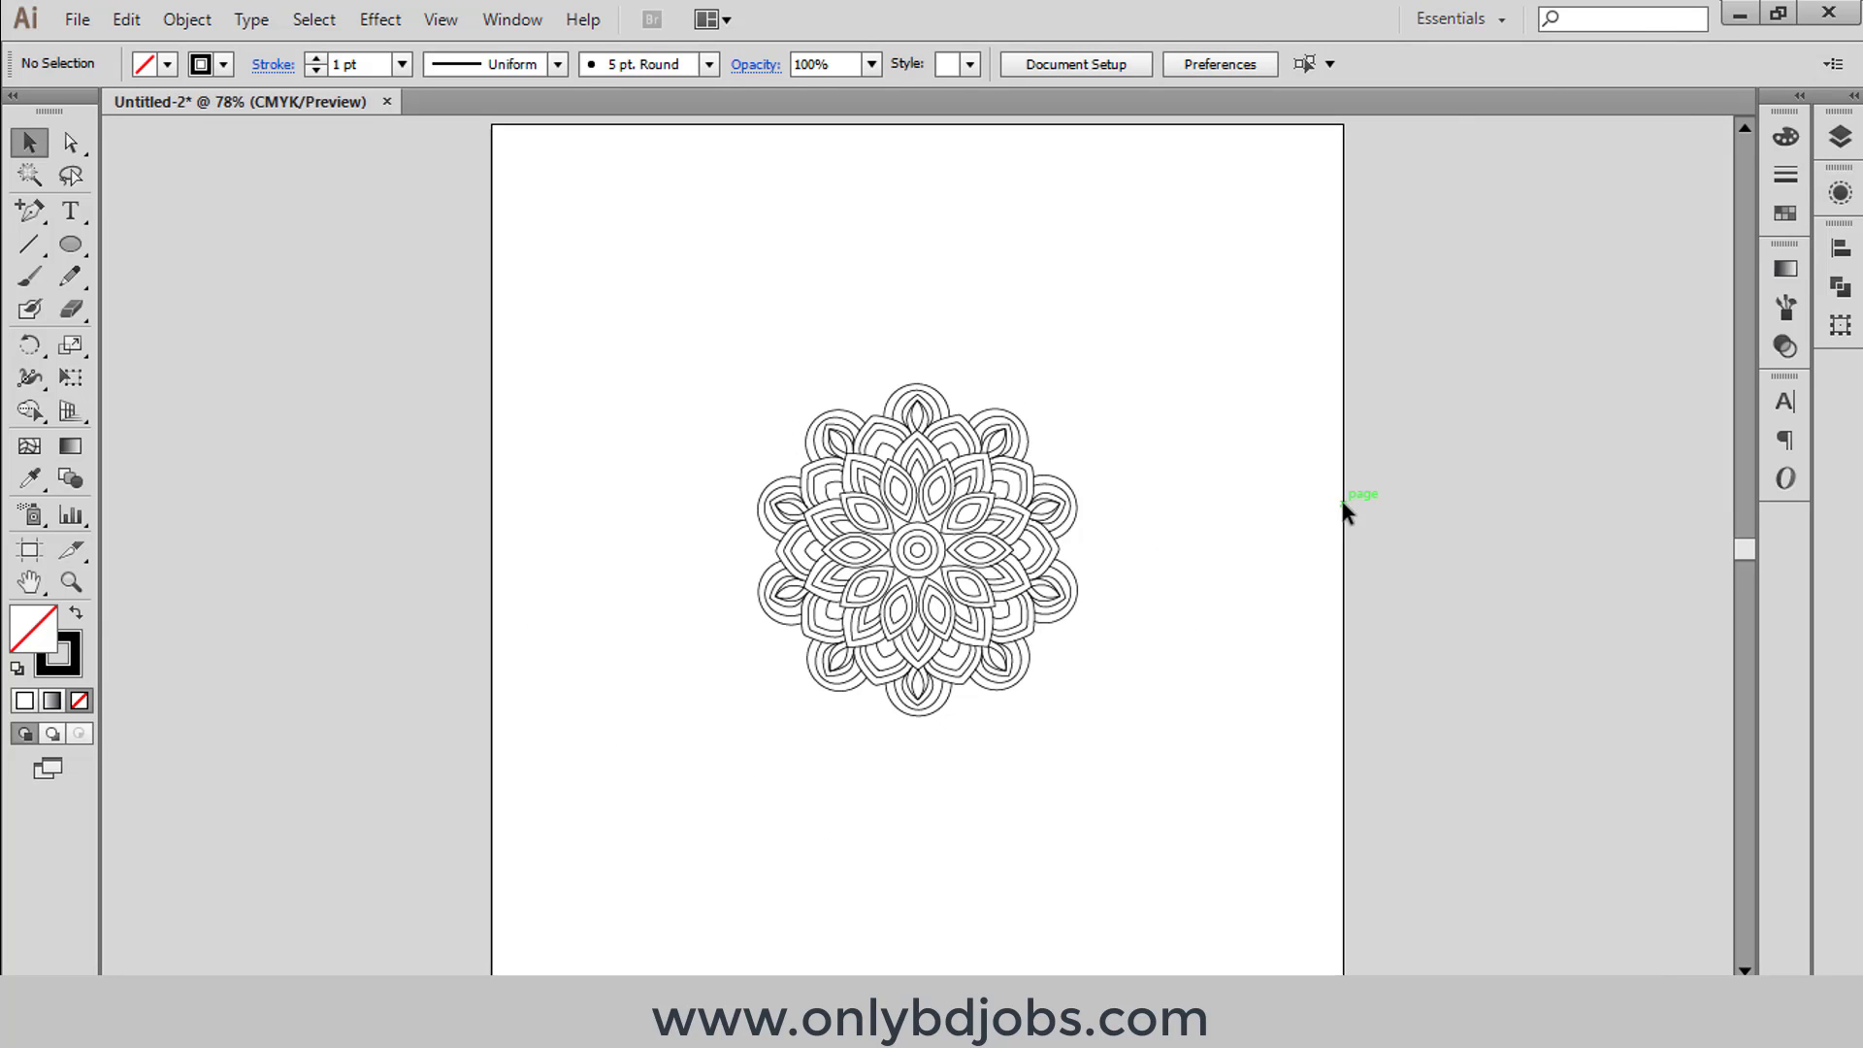
# Step: Select the entire mandala and rotate it by -45° with a corner handle
pyautogui.hotkey('ctrl', '+')
pyautogui.hotkey('ctrl', '+')
pyautogui.hotkey('ctrl', '+')
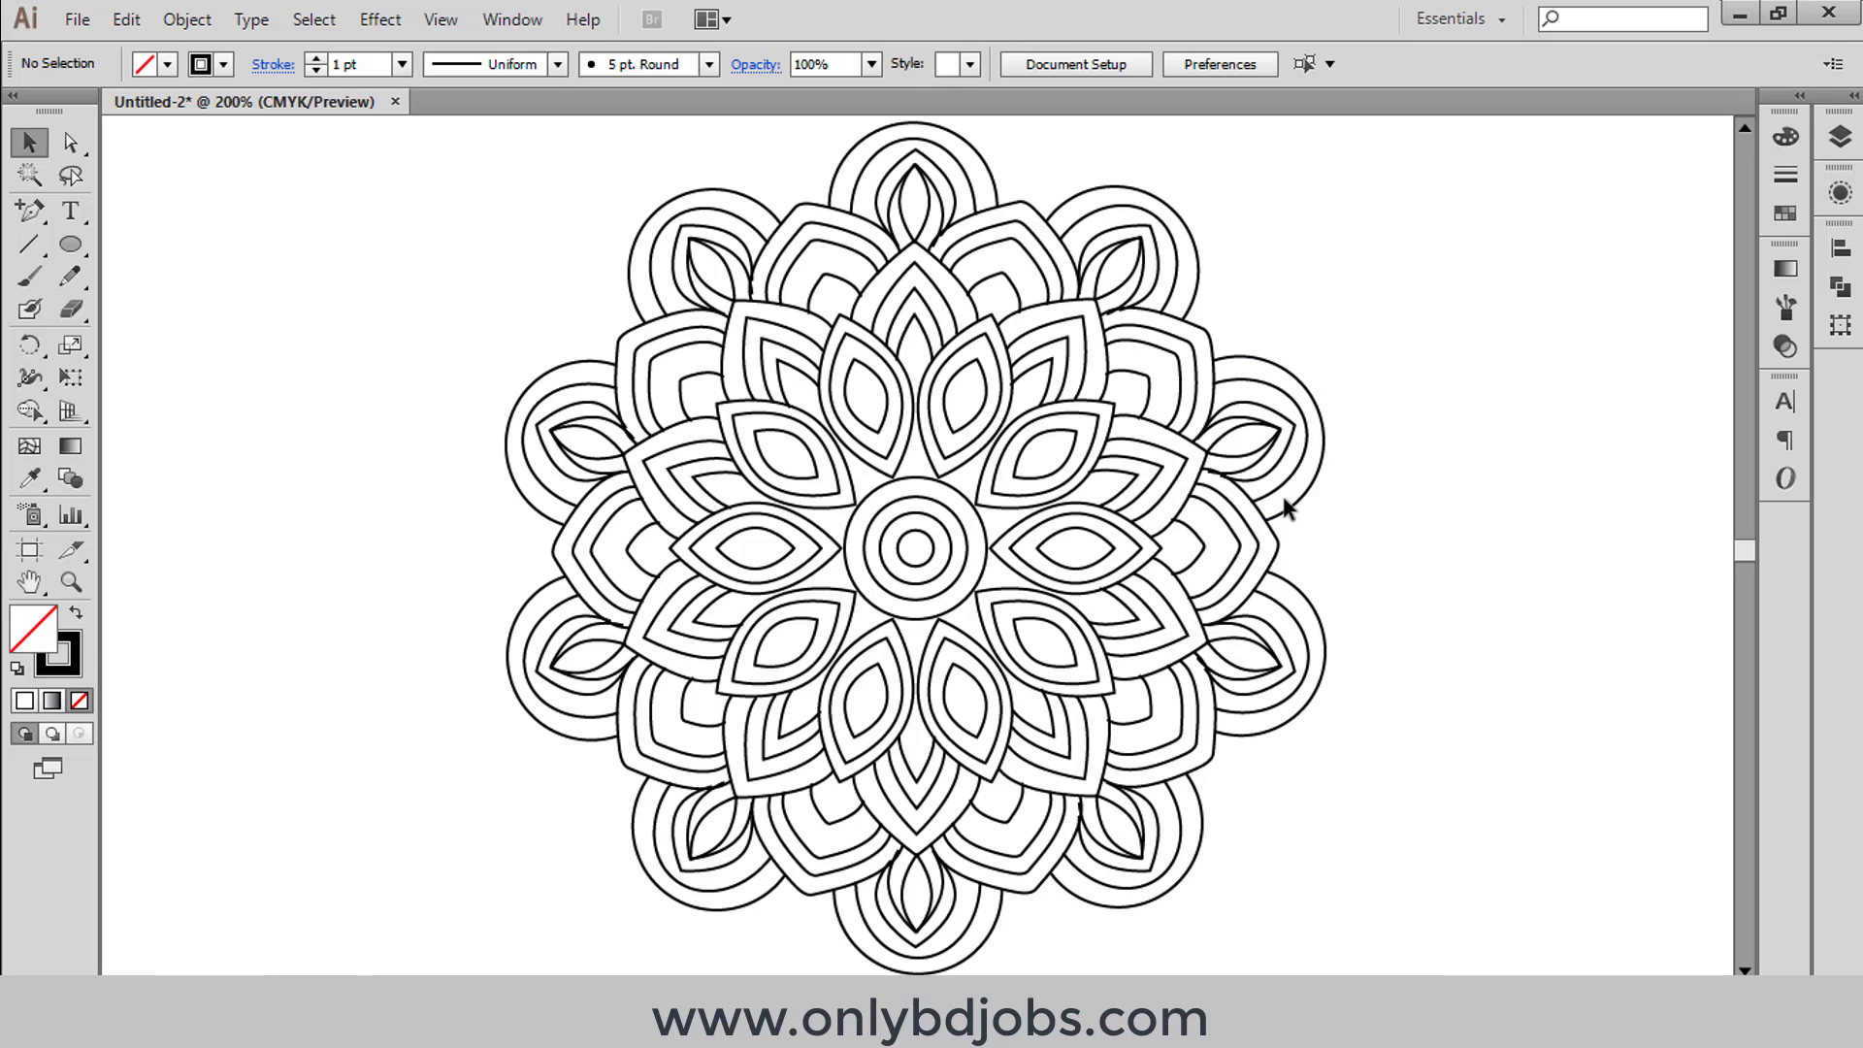
pyautogui.scroll(4, 902, 718)
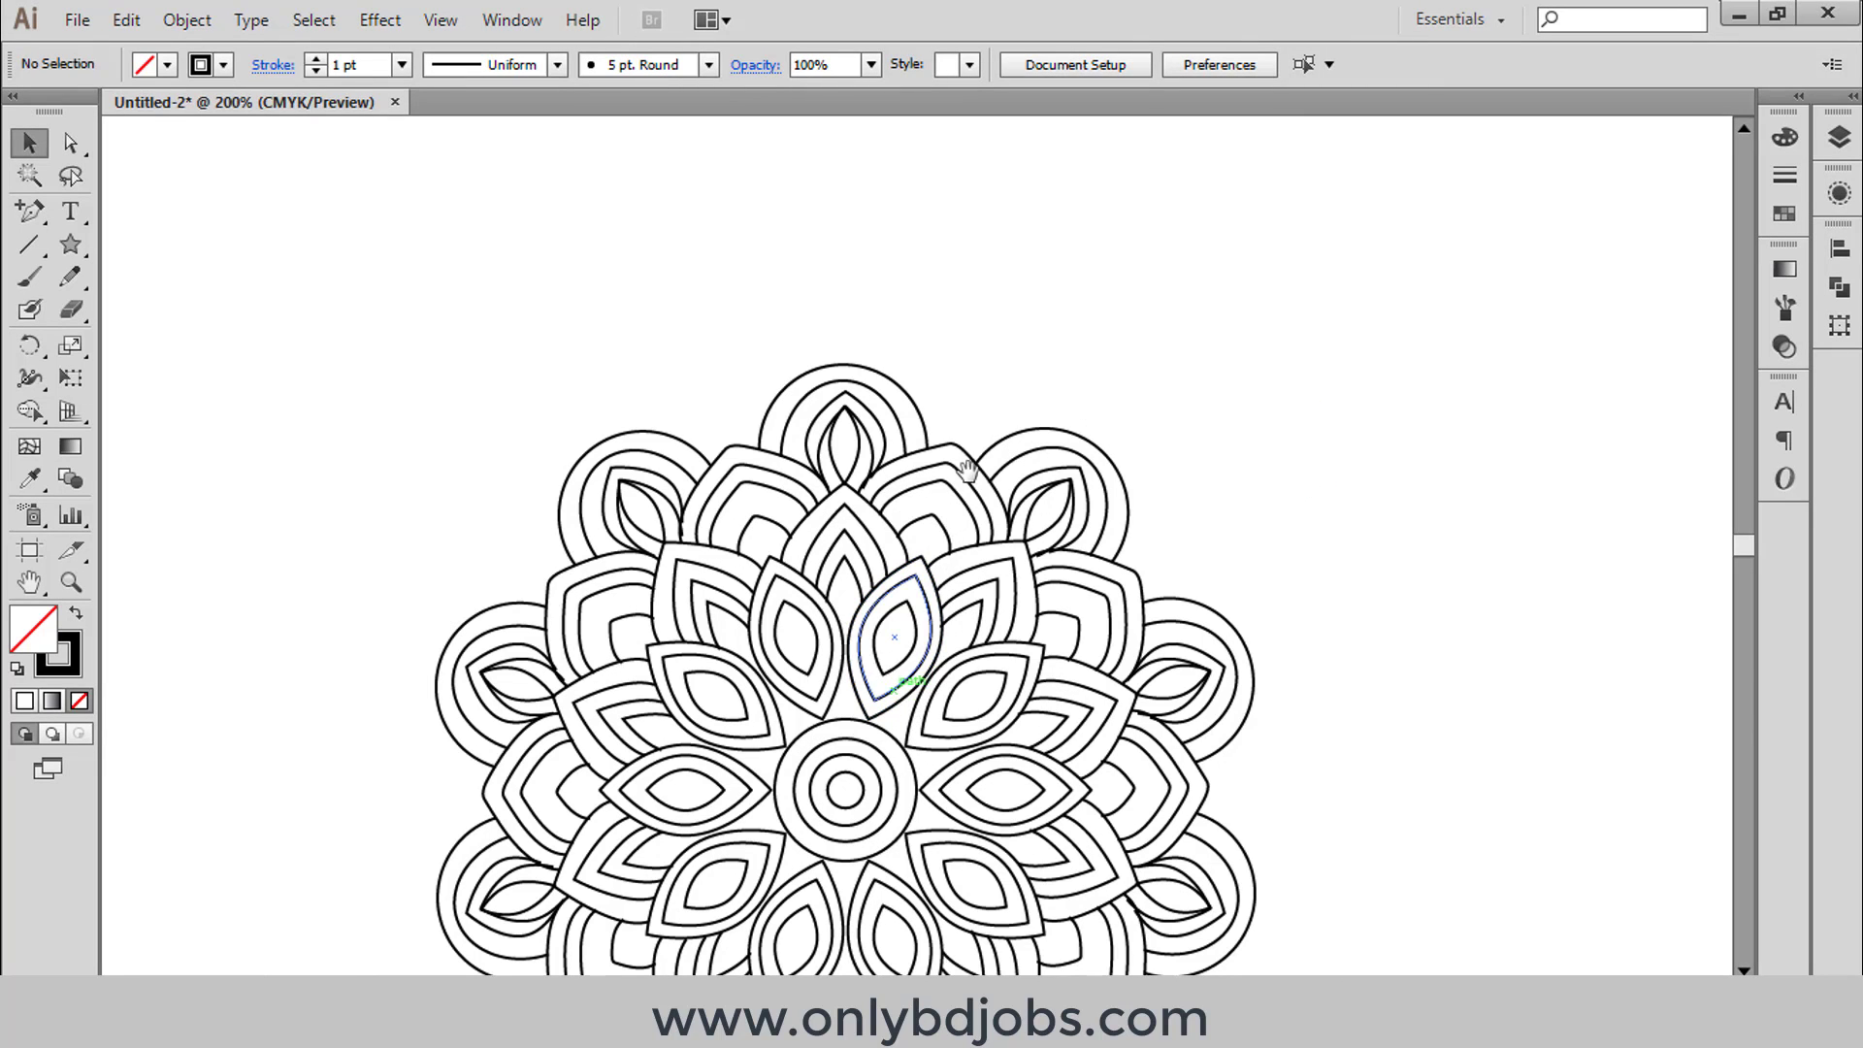
pyautogui.scroll(-4, 847, 568)
pyautogui.hotkey('ctrl', '-')
pyautogui.scroll(-1, 922, 466)
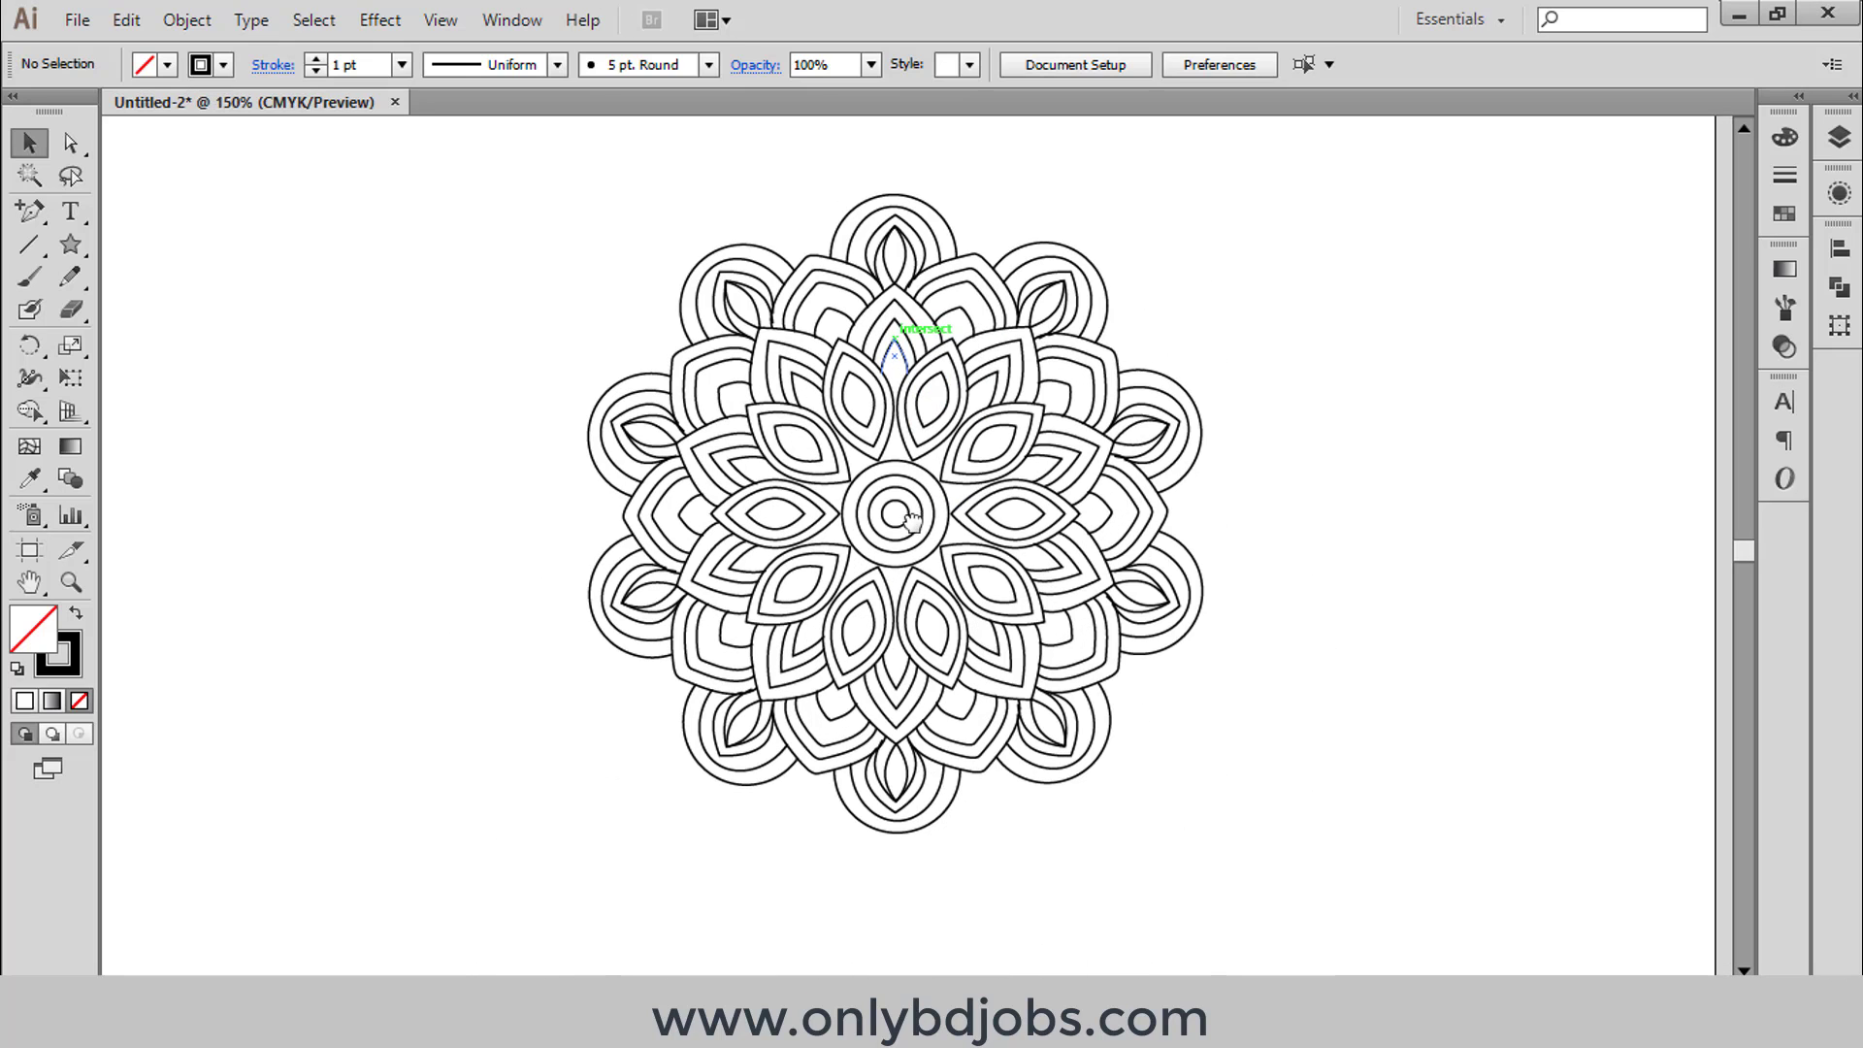
pyautogui.hotkey('ctrl', 'a')
pyautogui.scroll(-1, 805, 573)
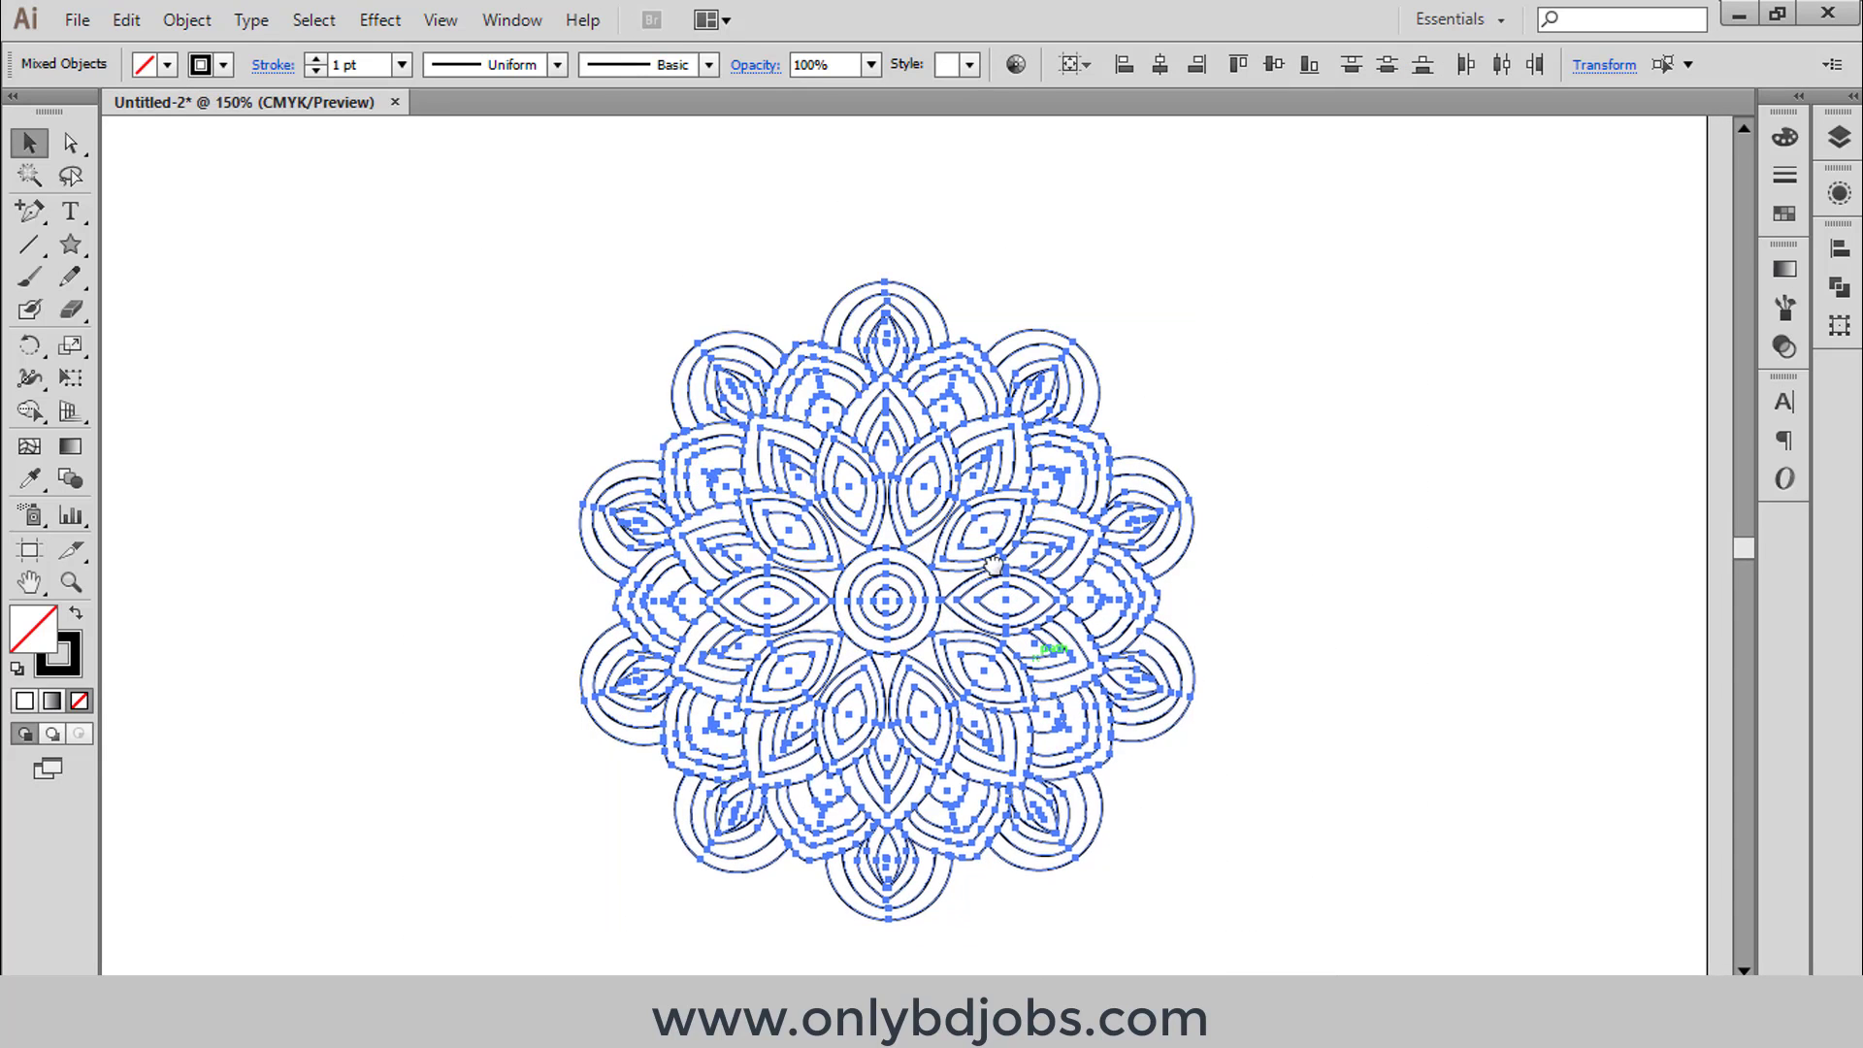
pyautogui.moveTo(1159, 813); pyautogui.dragTo(611, 753)
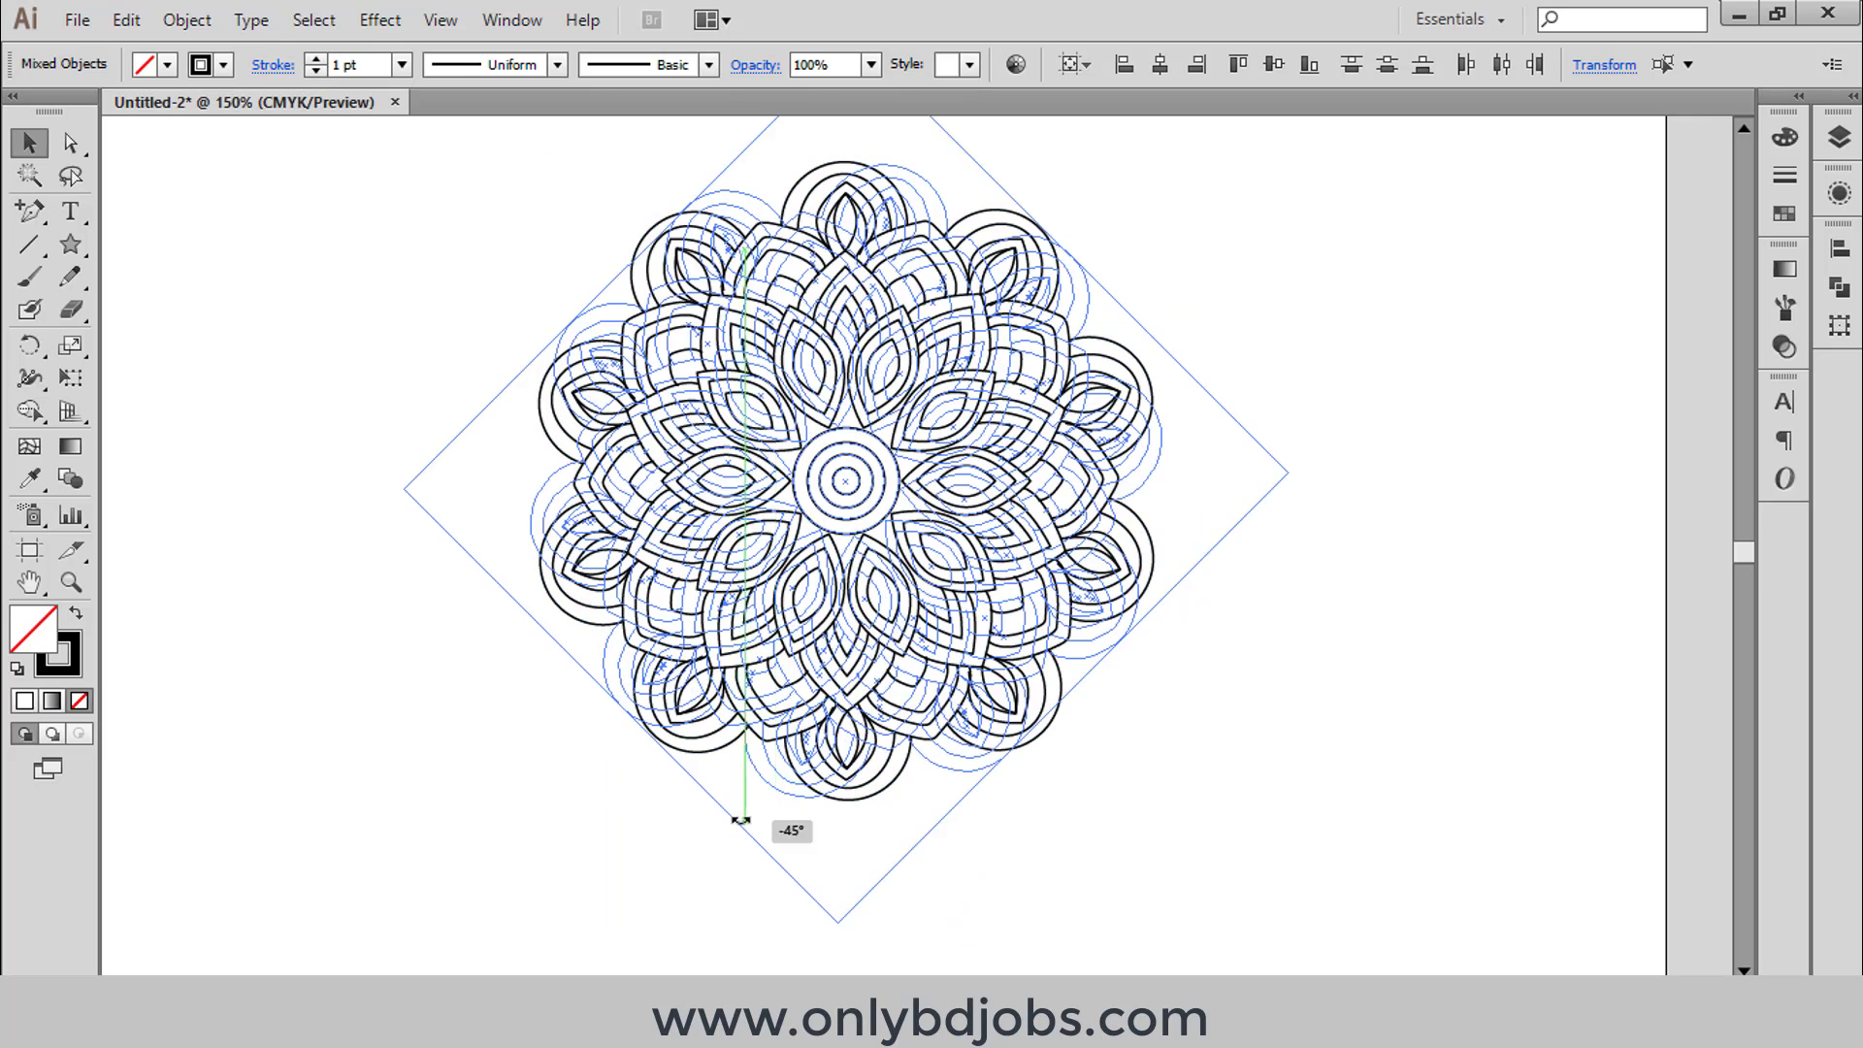
# Step: Deselect the rotated mandala and pick the Star Tool from the shape tools
pyautogui.scroll(3, 1099, 347)
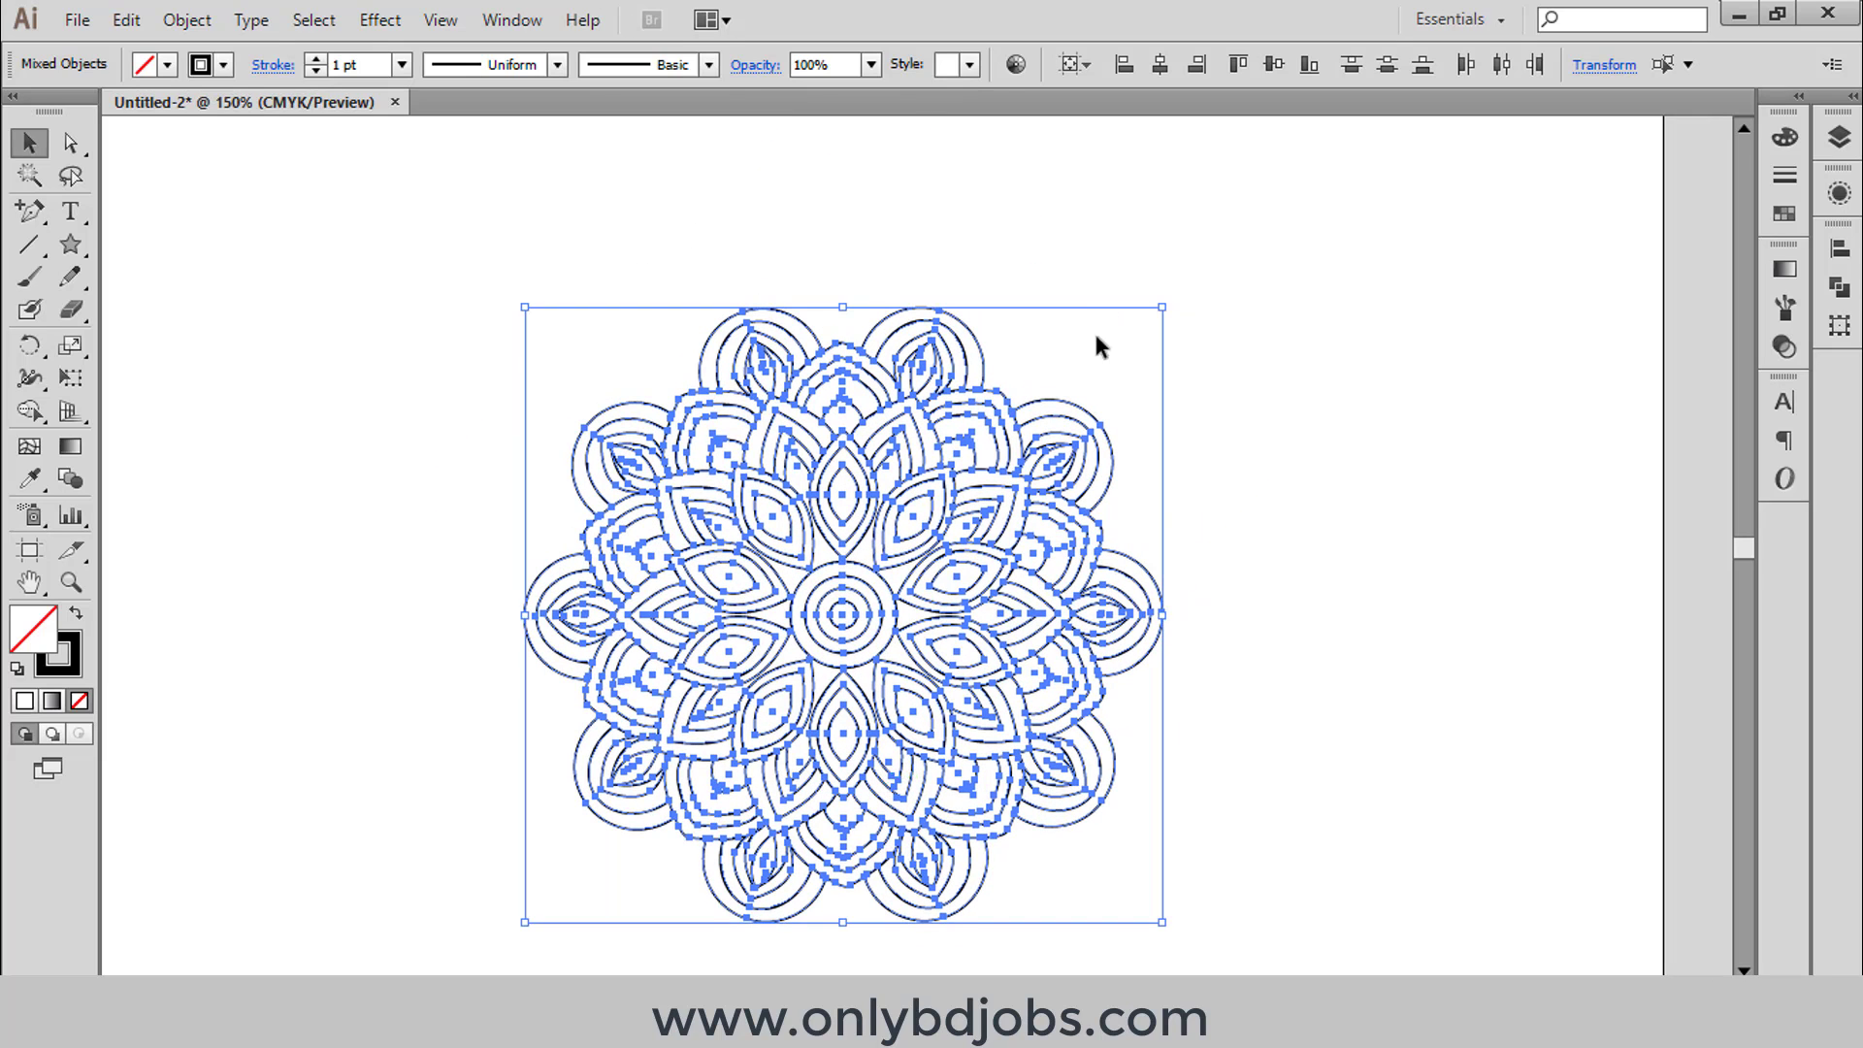
pyautogui.click(1046, 255)
pyautogui.press('\\')
pyautogui.moveTo(72, 248); pyautogui.dragTo(194, 369)
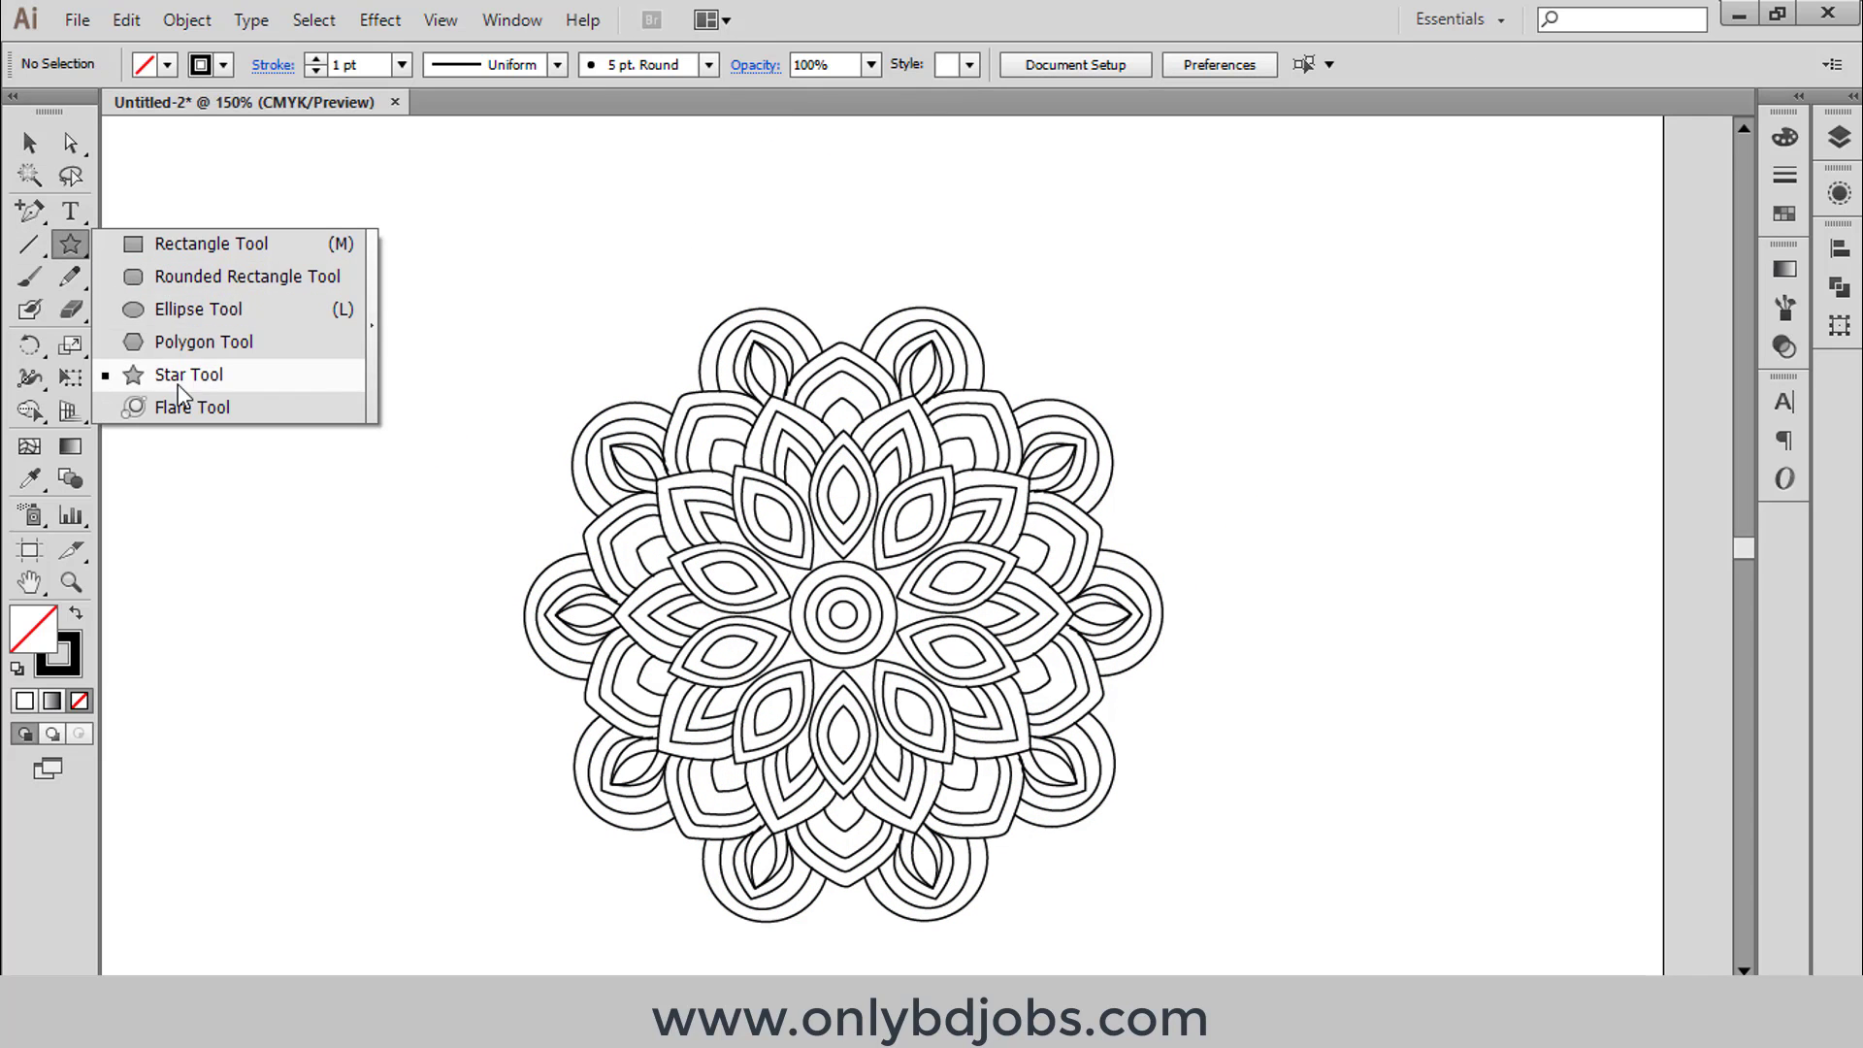
# Step: Draw a small five-point star above the mandala's top, then select it with the Rotate tool
pyautogui.moveTo(384, 349); pyautogui.dragTo(407, 384)
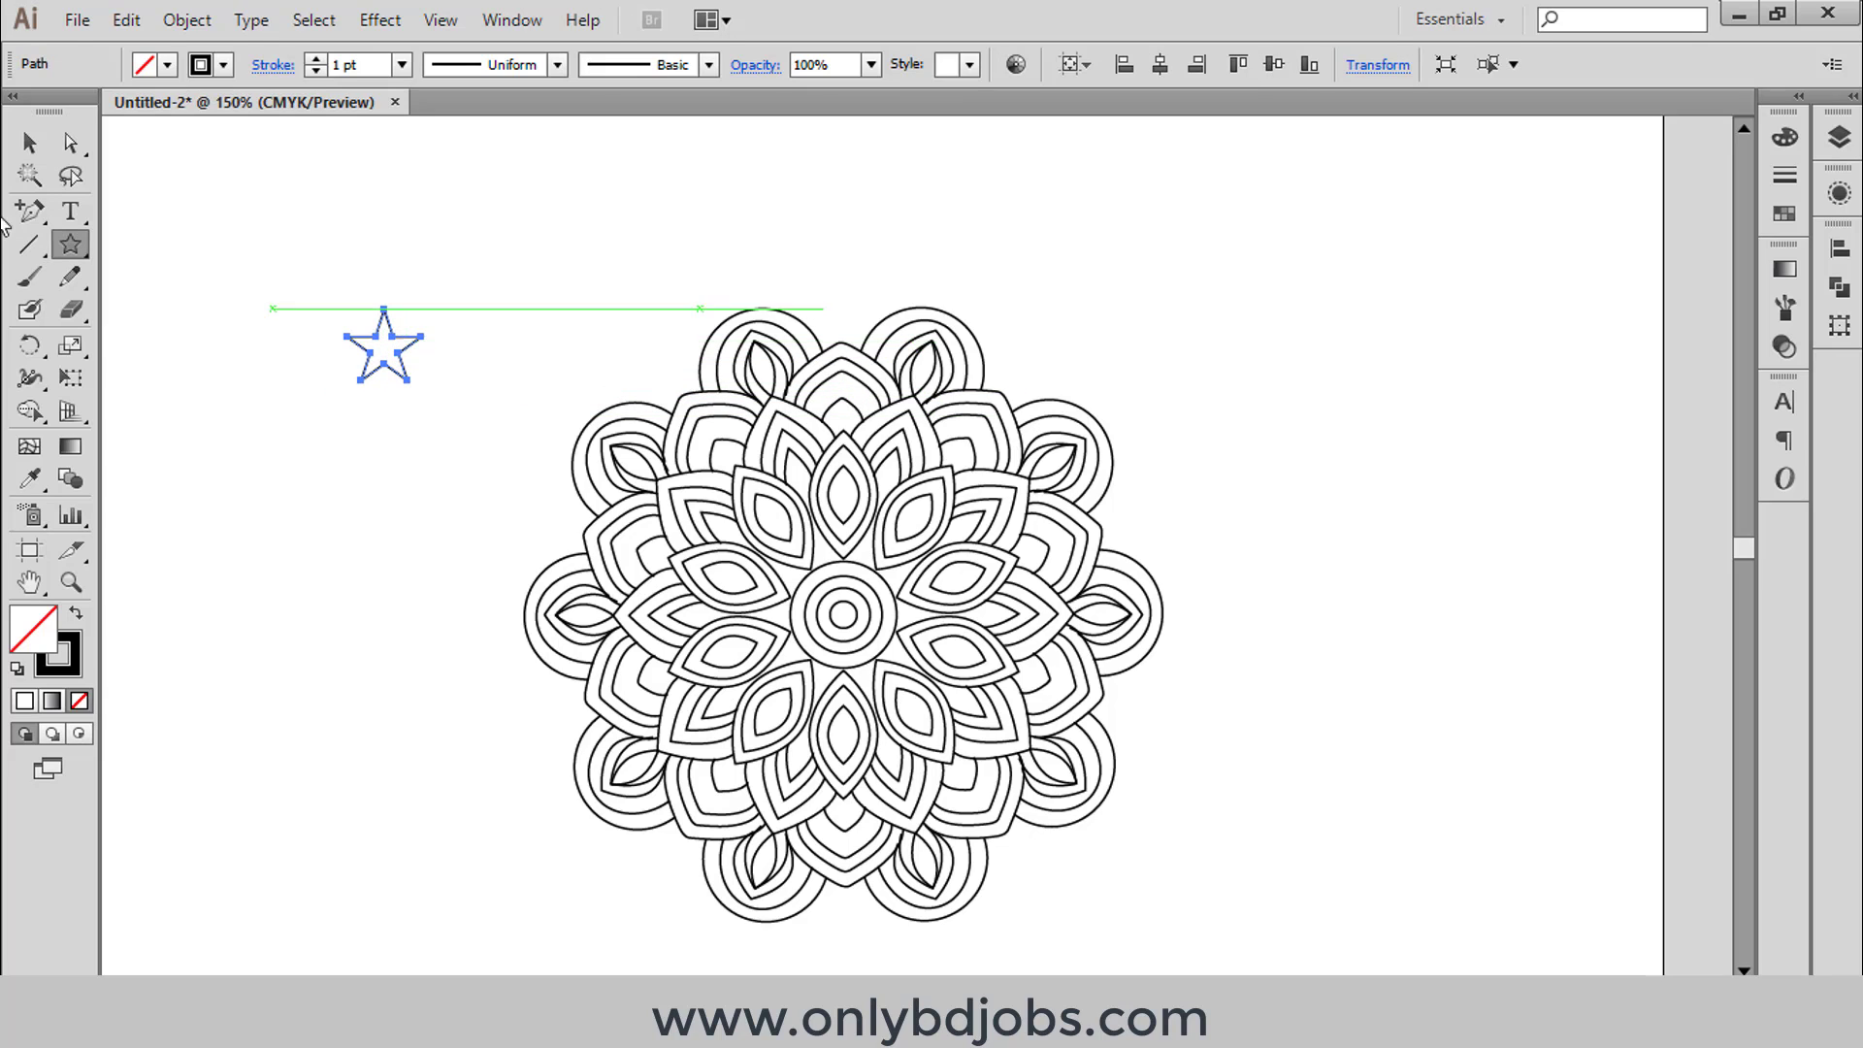
pyautogui.moveTo(387, 335); pyautogui.dragTo(846, 288)
pyautogui.hotkey('ctrl', 'shift', 'a')
pyautogui.hotkey('ctrl', '=')
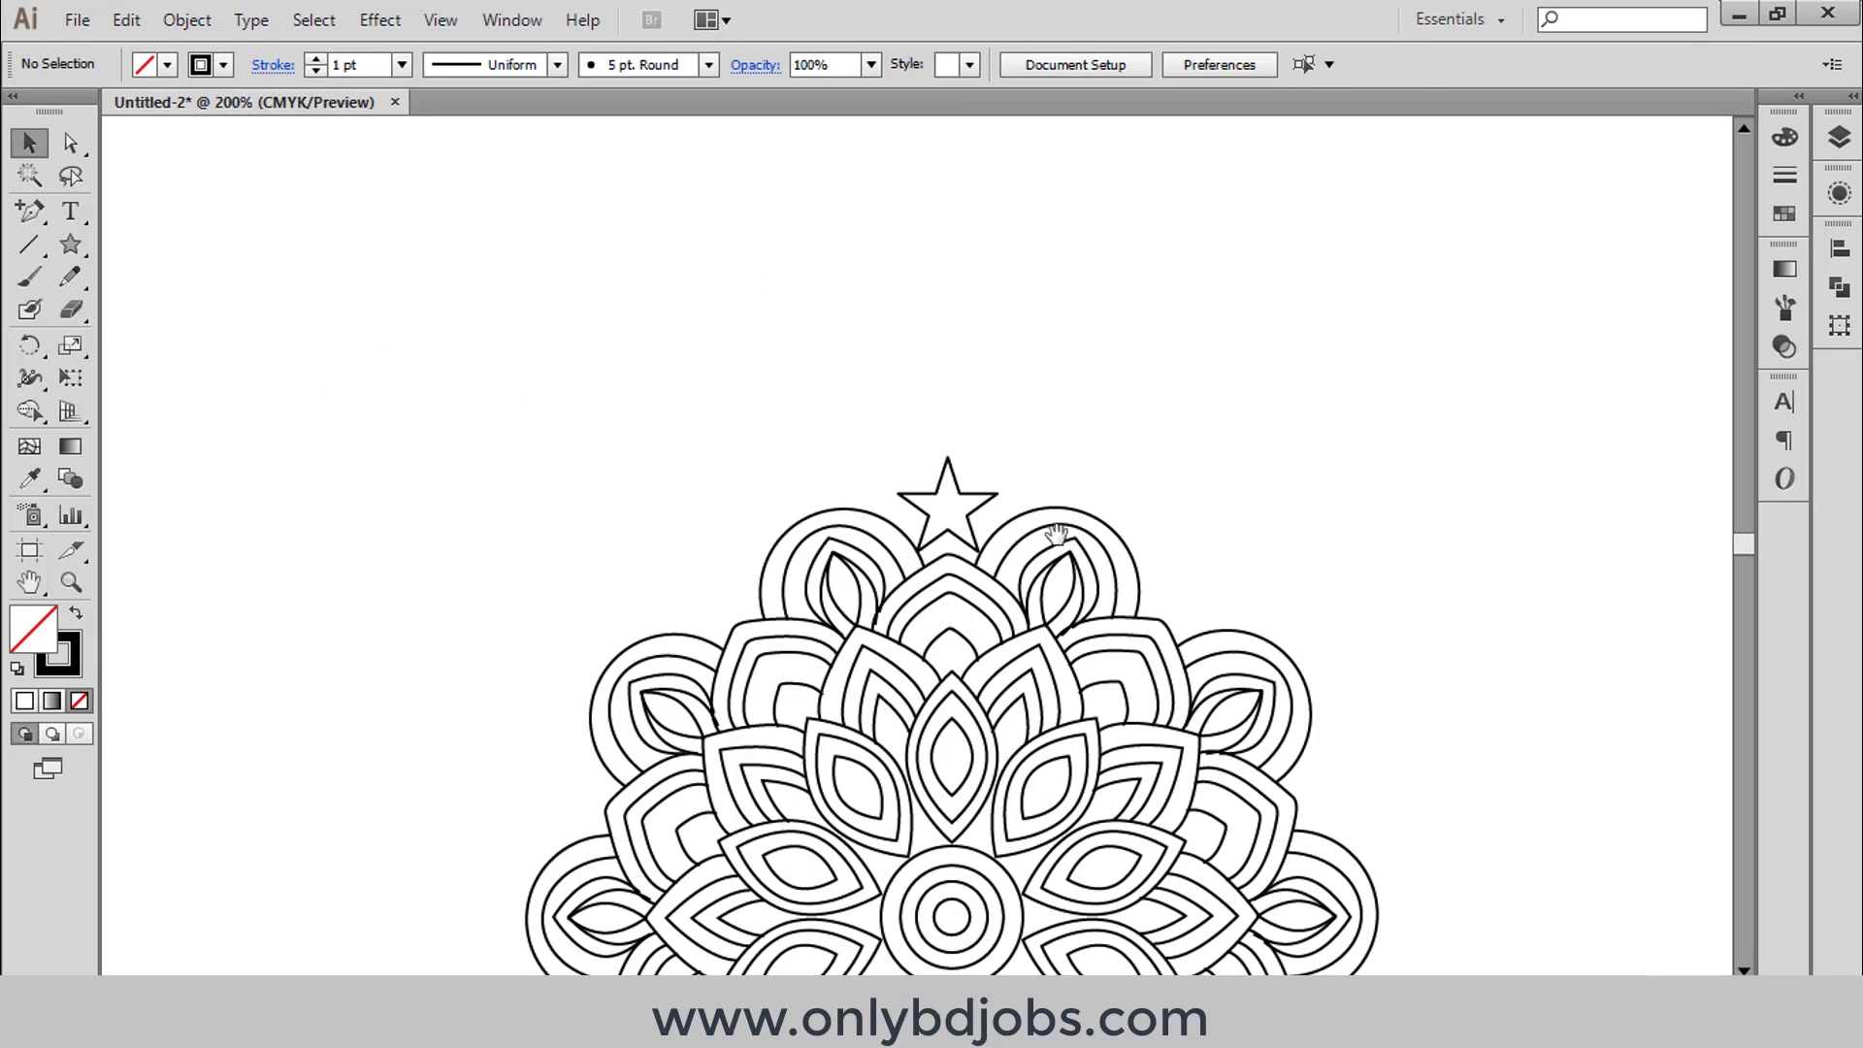
pyautogui.scroll(-2, 1011, 358)
pyautogui.click(993, 369)
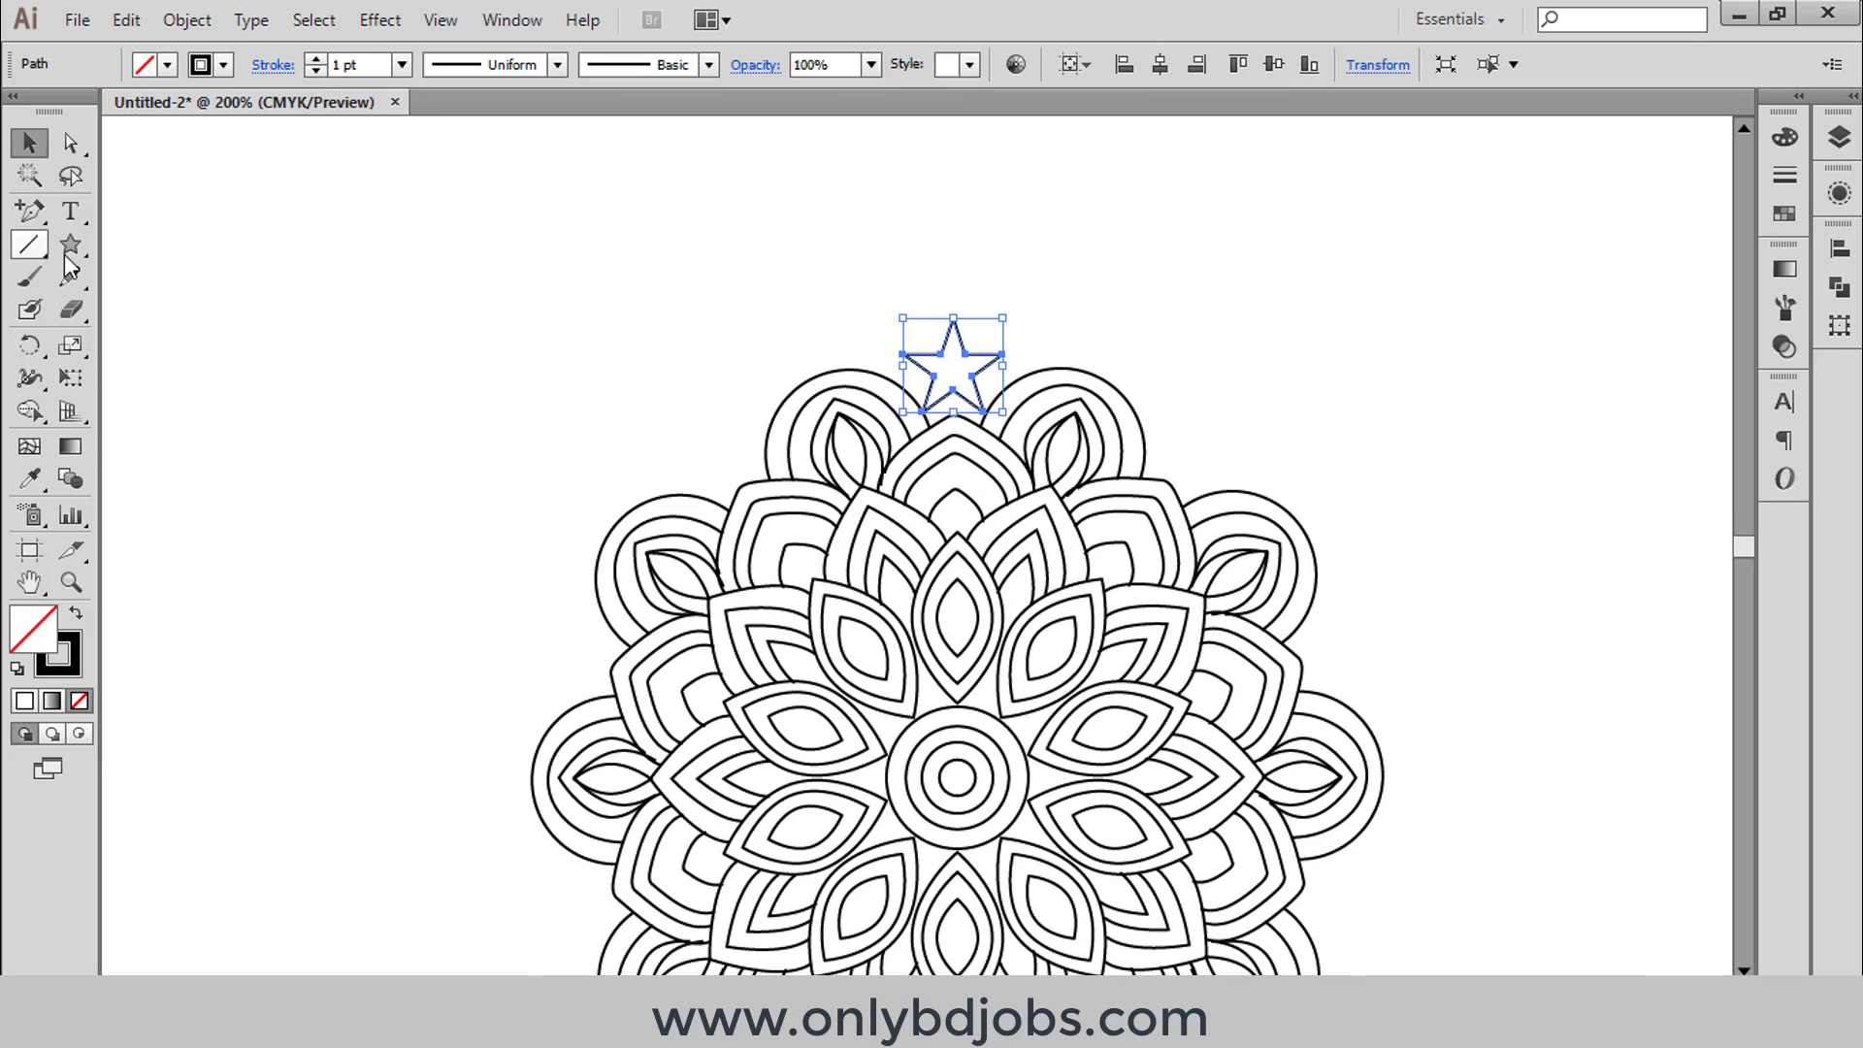
pyautogui.click(29, 345)
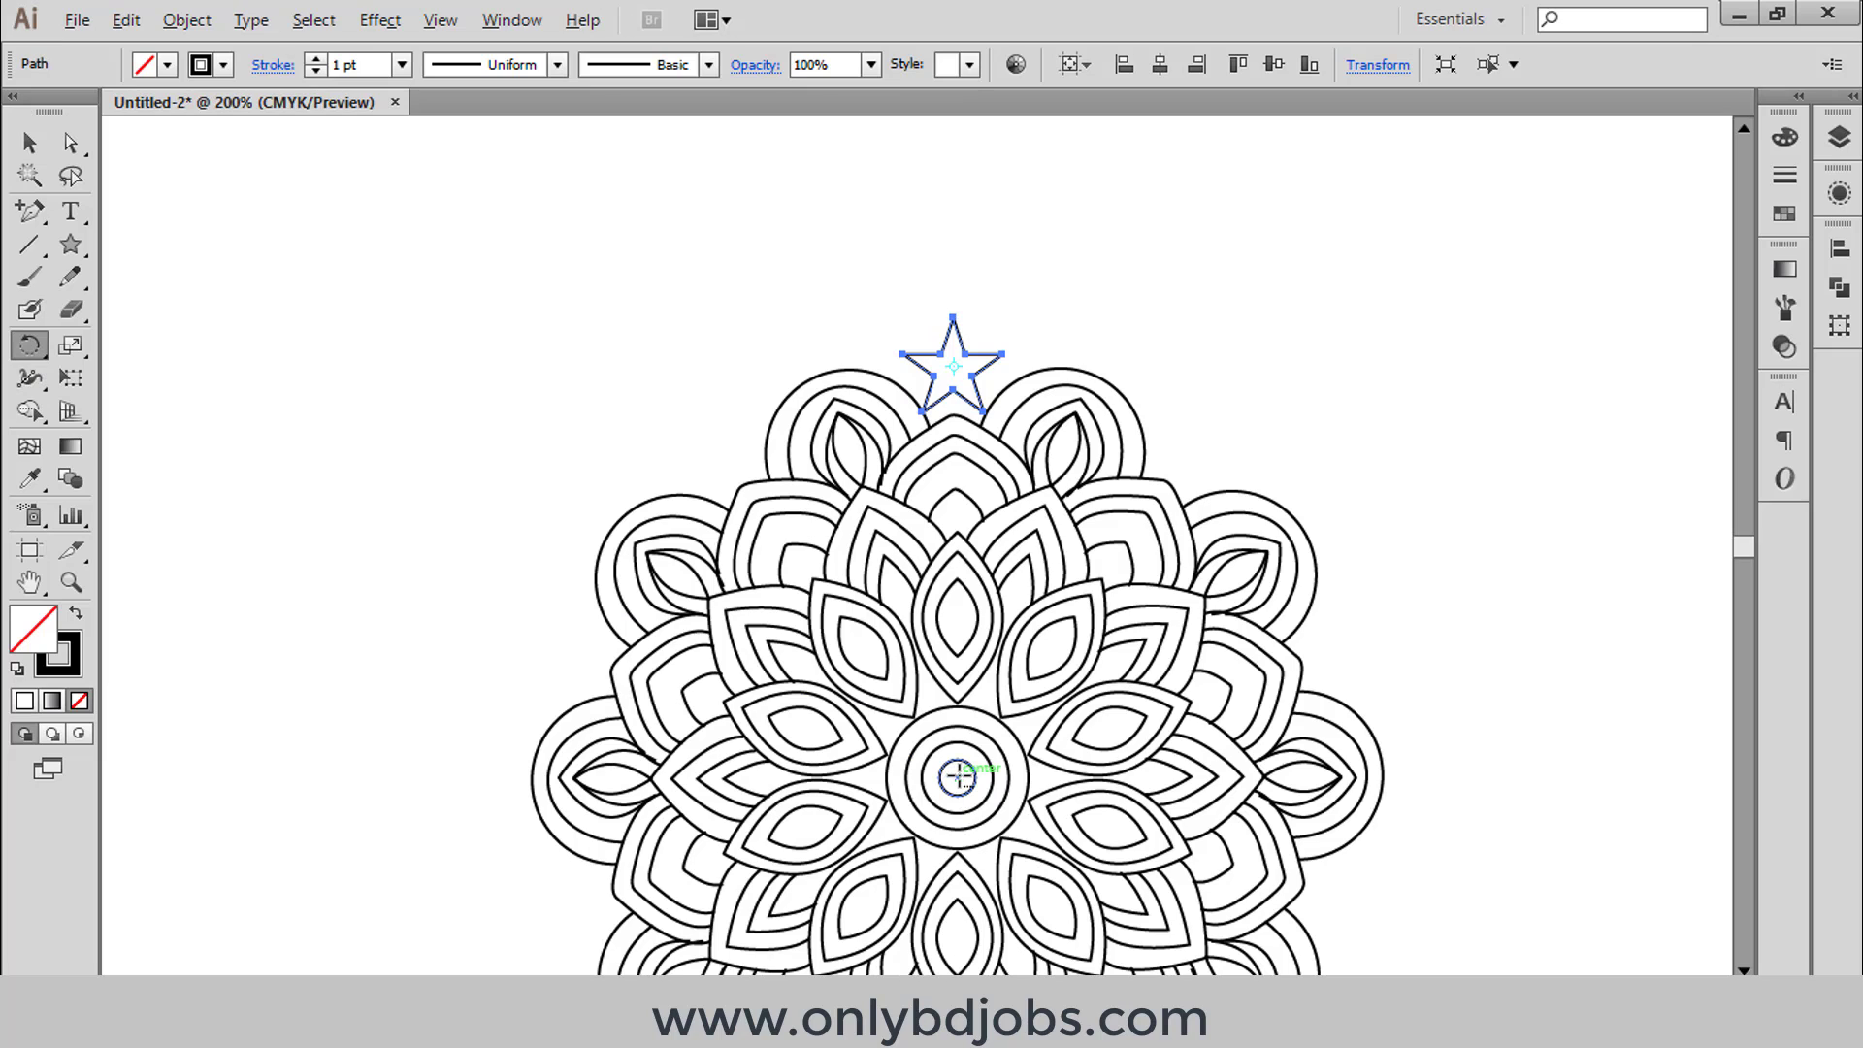
# Step: Copy the star rotated 36° around the mandala centre, repeating the copy with Ctrl+D
pyautogui.keyDown('alt'); pyautogui.click(958, 776); pyautogui.keyUp('alt')
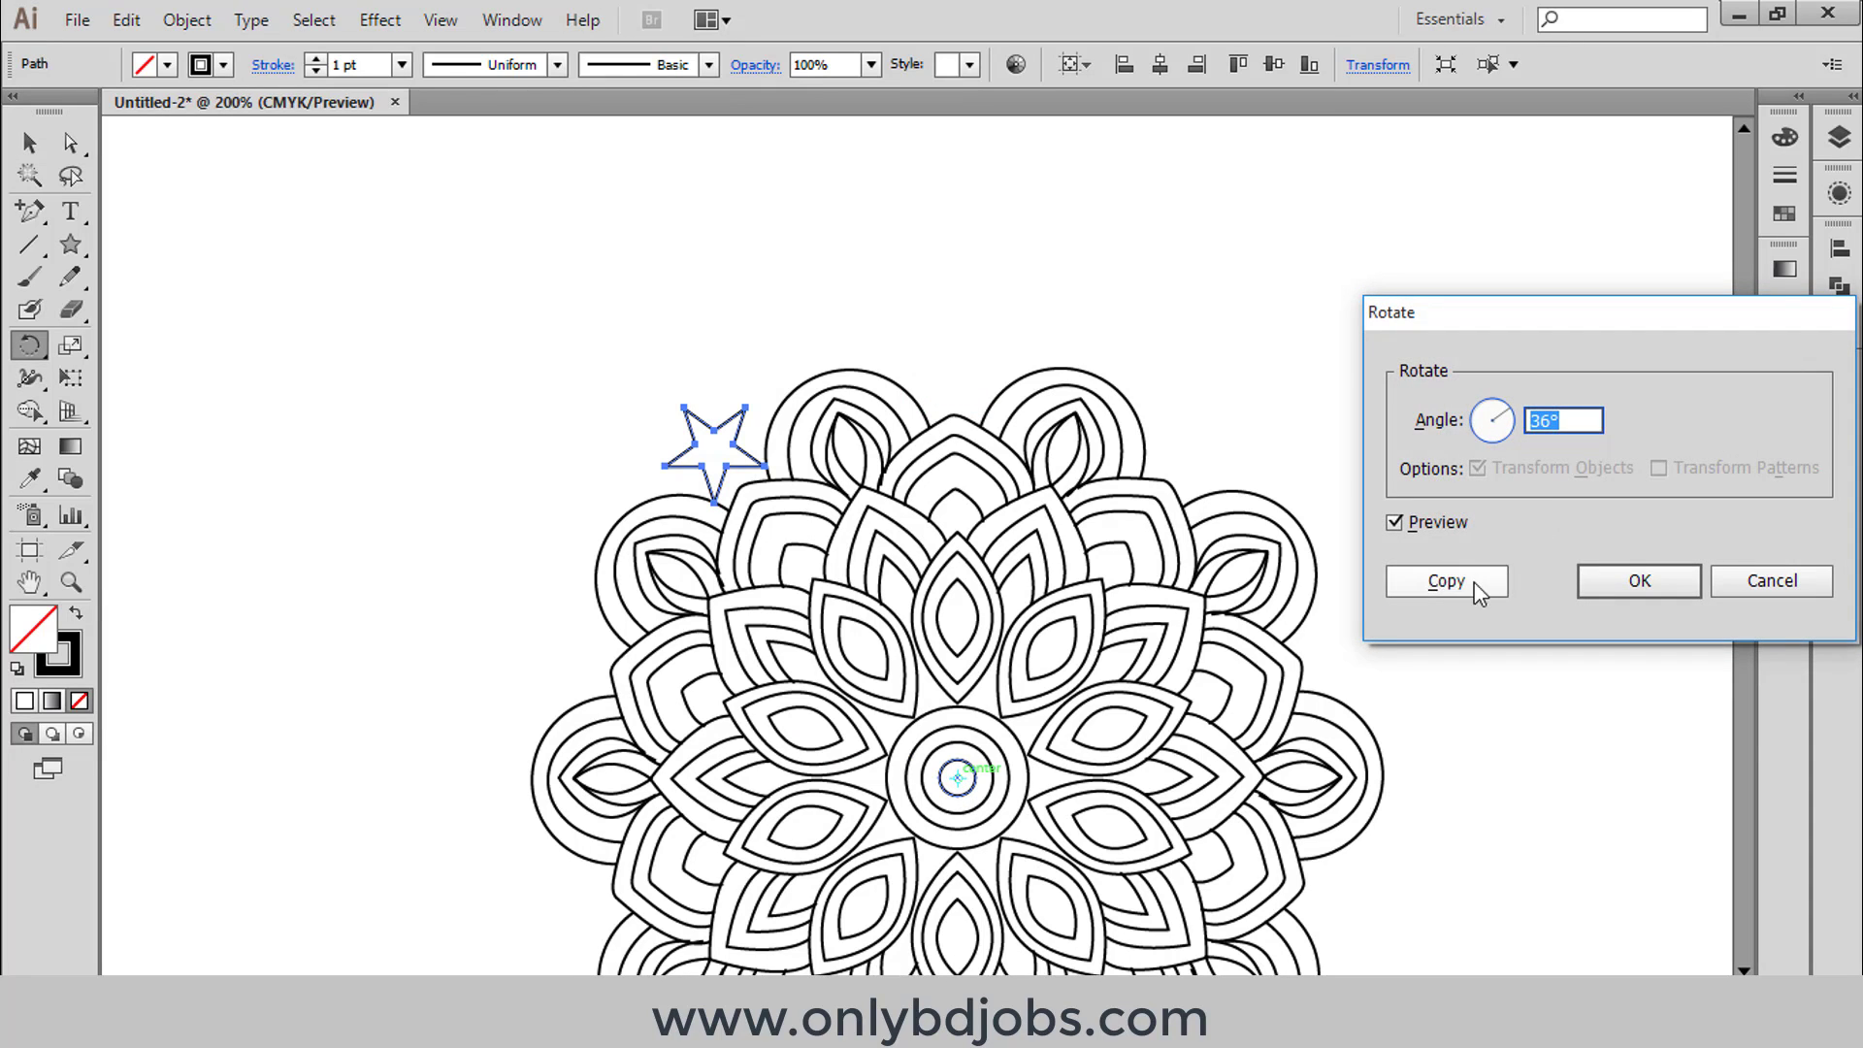
pyautogui.click(1446, 581)
pyautogui.hotkey('ctrl', 'd')
pyautogui.hotkey('ctrl', 'd')
pyautogui.hotkey('ctrl', 'd')
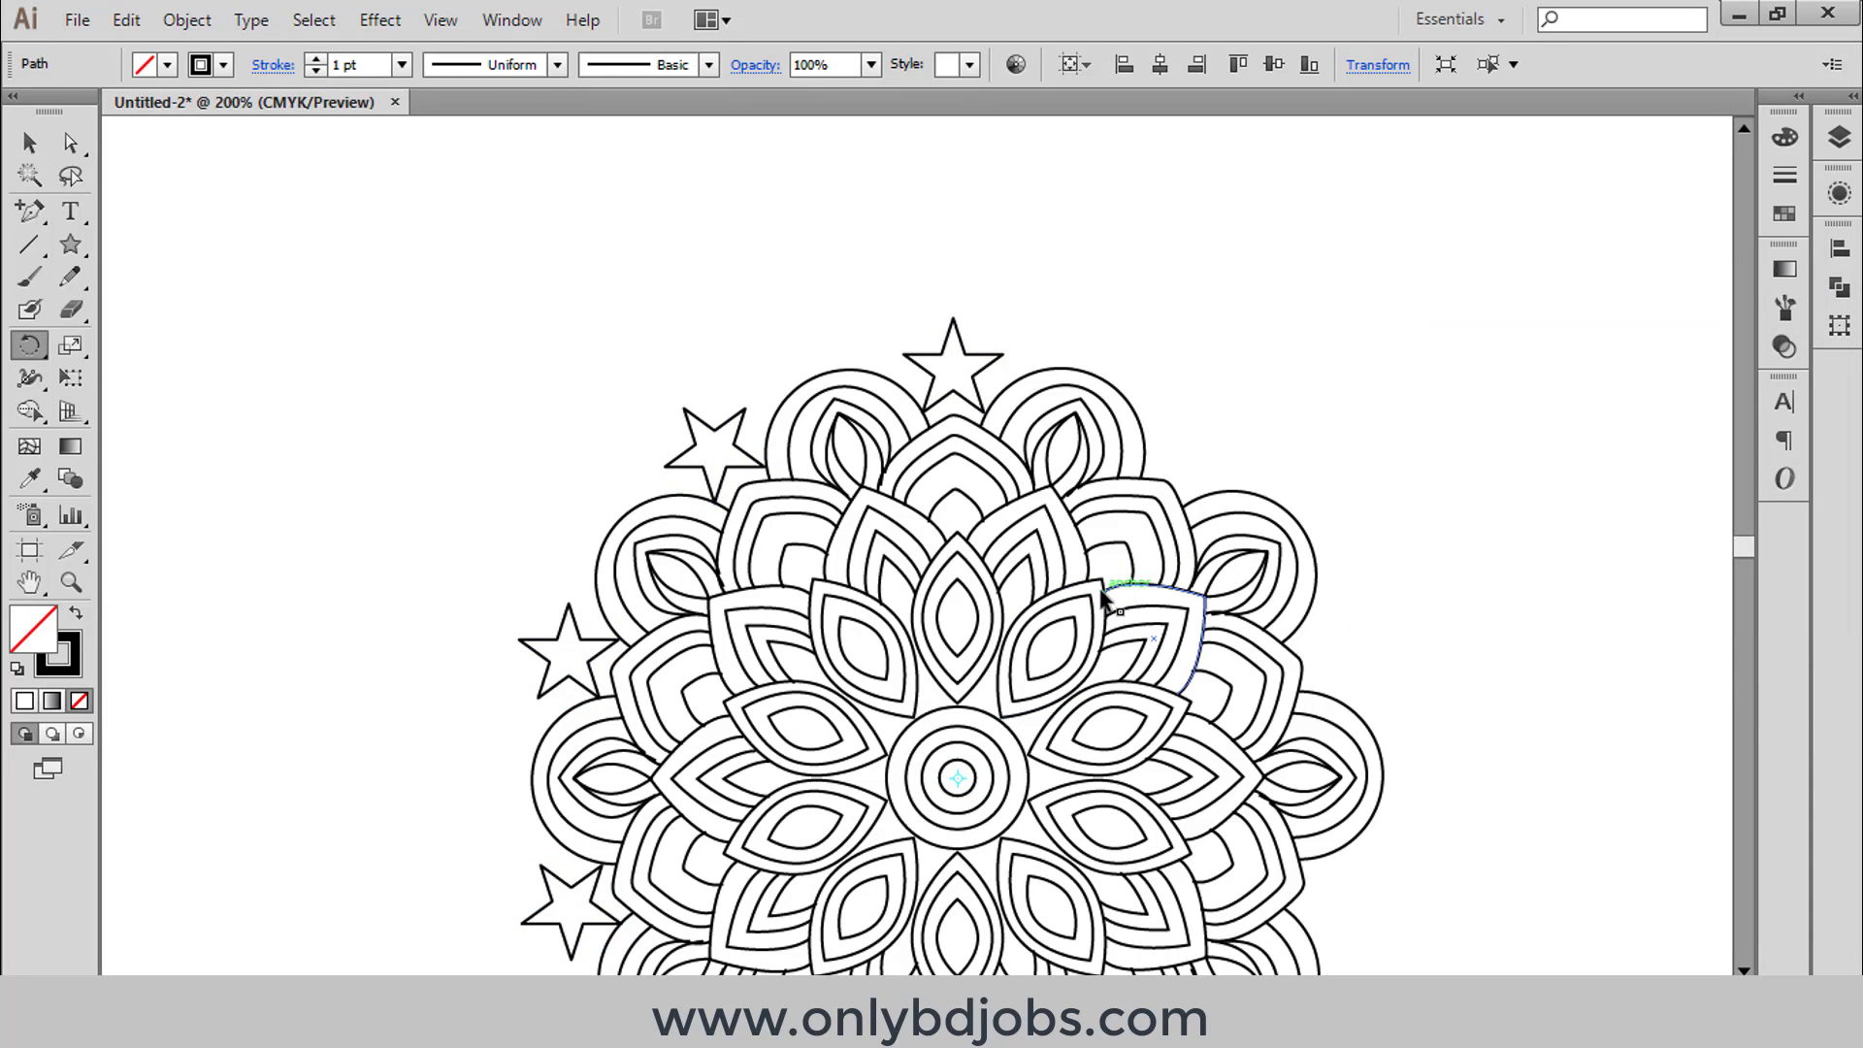
pyautogui.hotkey('ctrl', 'd')
pyautogui.hotkey('ctrl', 'd')
pyautogui.hotkey('ctrl', 'd')
pyautogui.hotkey('ctrl', 'd')
# Step: Zoom out to view the whole ring of stars and deselect the last star
pyautogui.moveTo(934, 666); pyautogui.dragTo(841, 491)
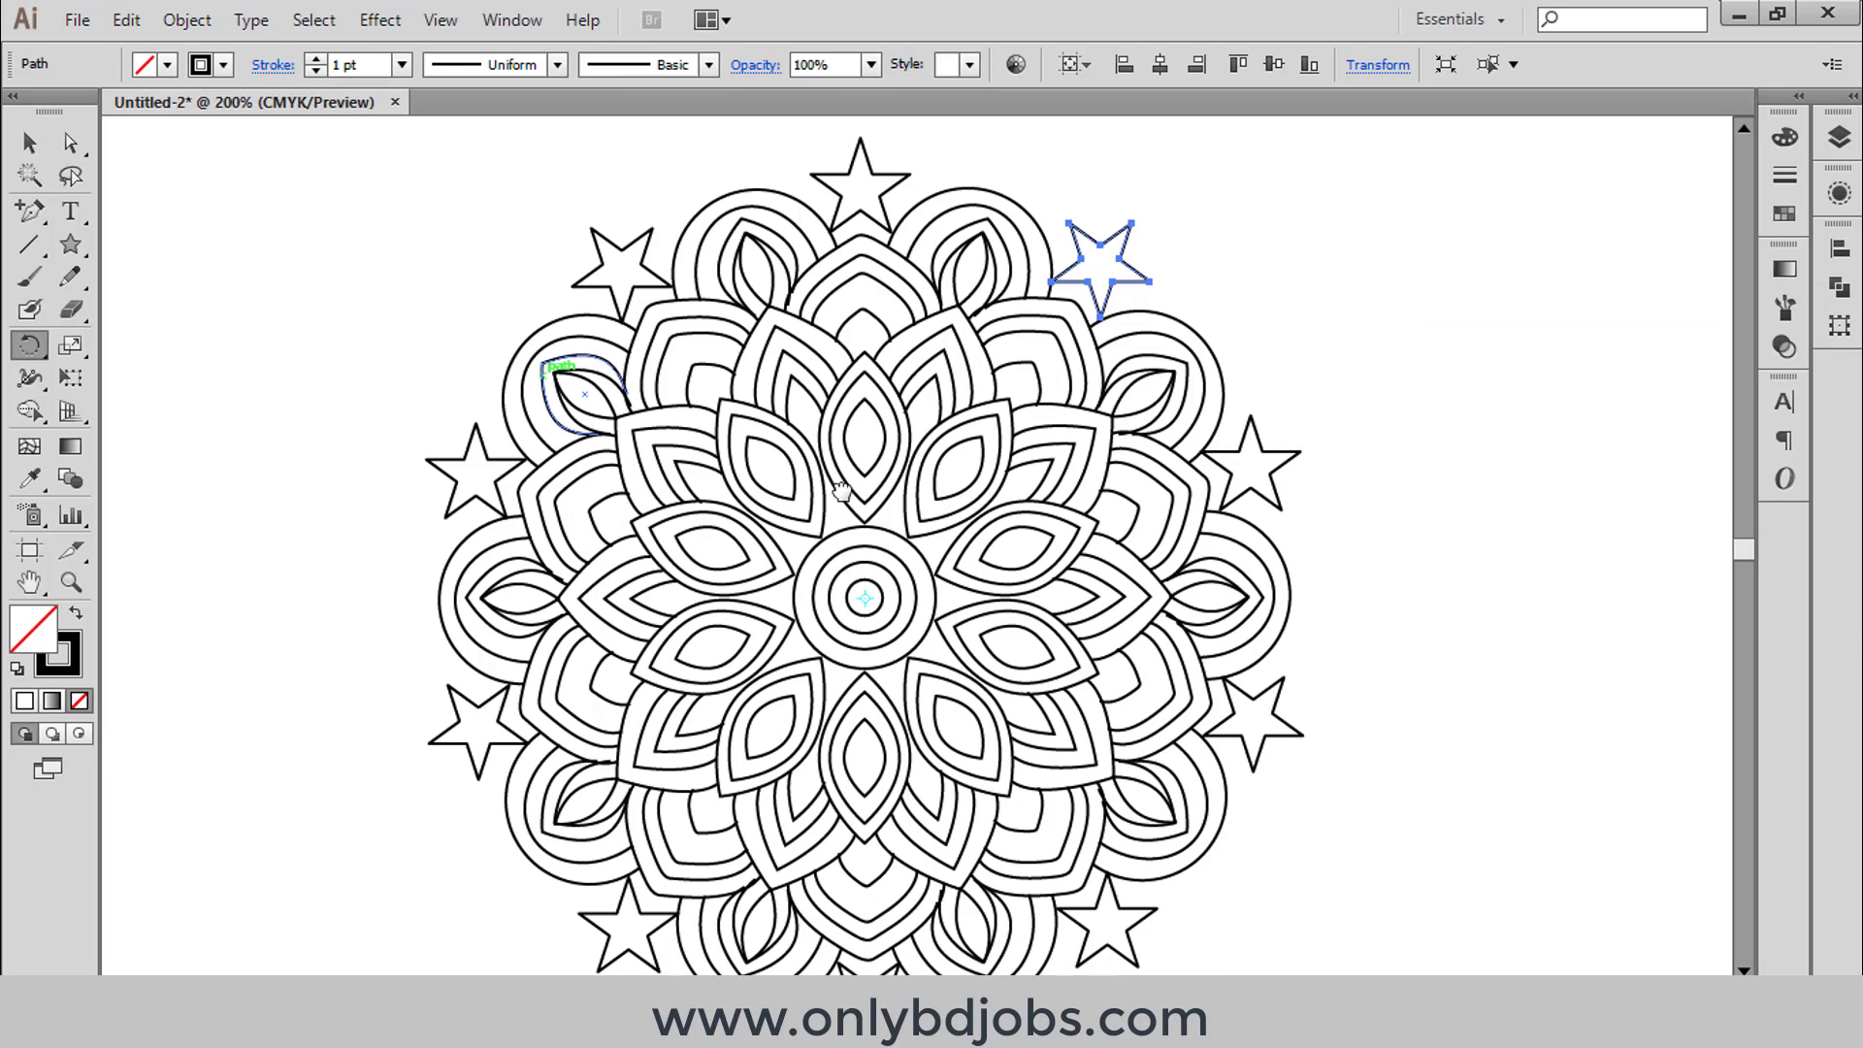
pyautogui.hotkey('ctrl', '-')
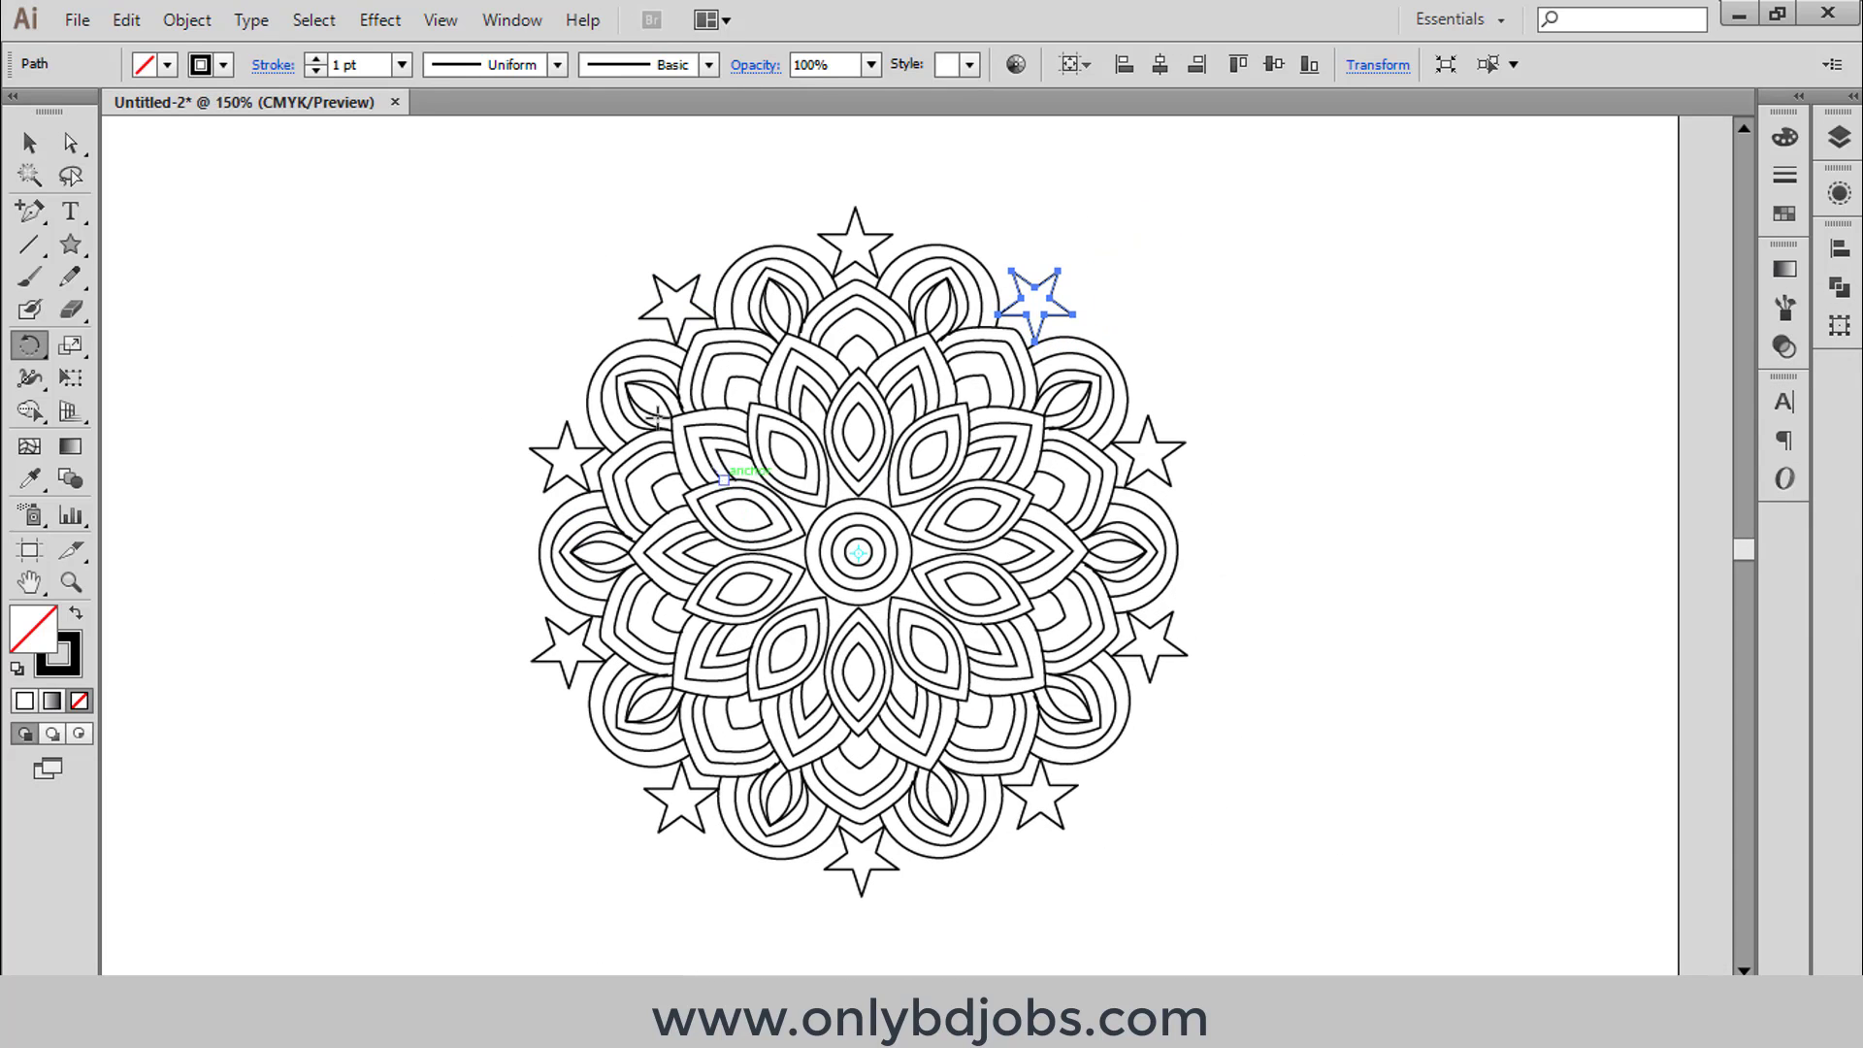
pyautogui.click(29, 143)
pyautogui.click(383, 362)
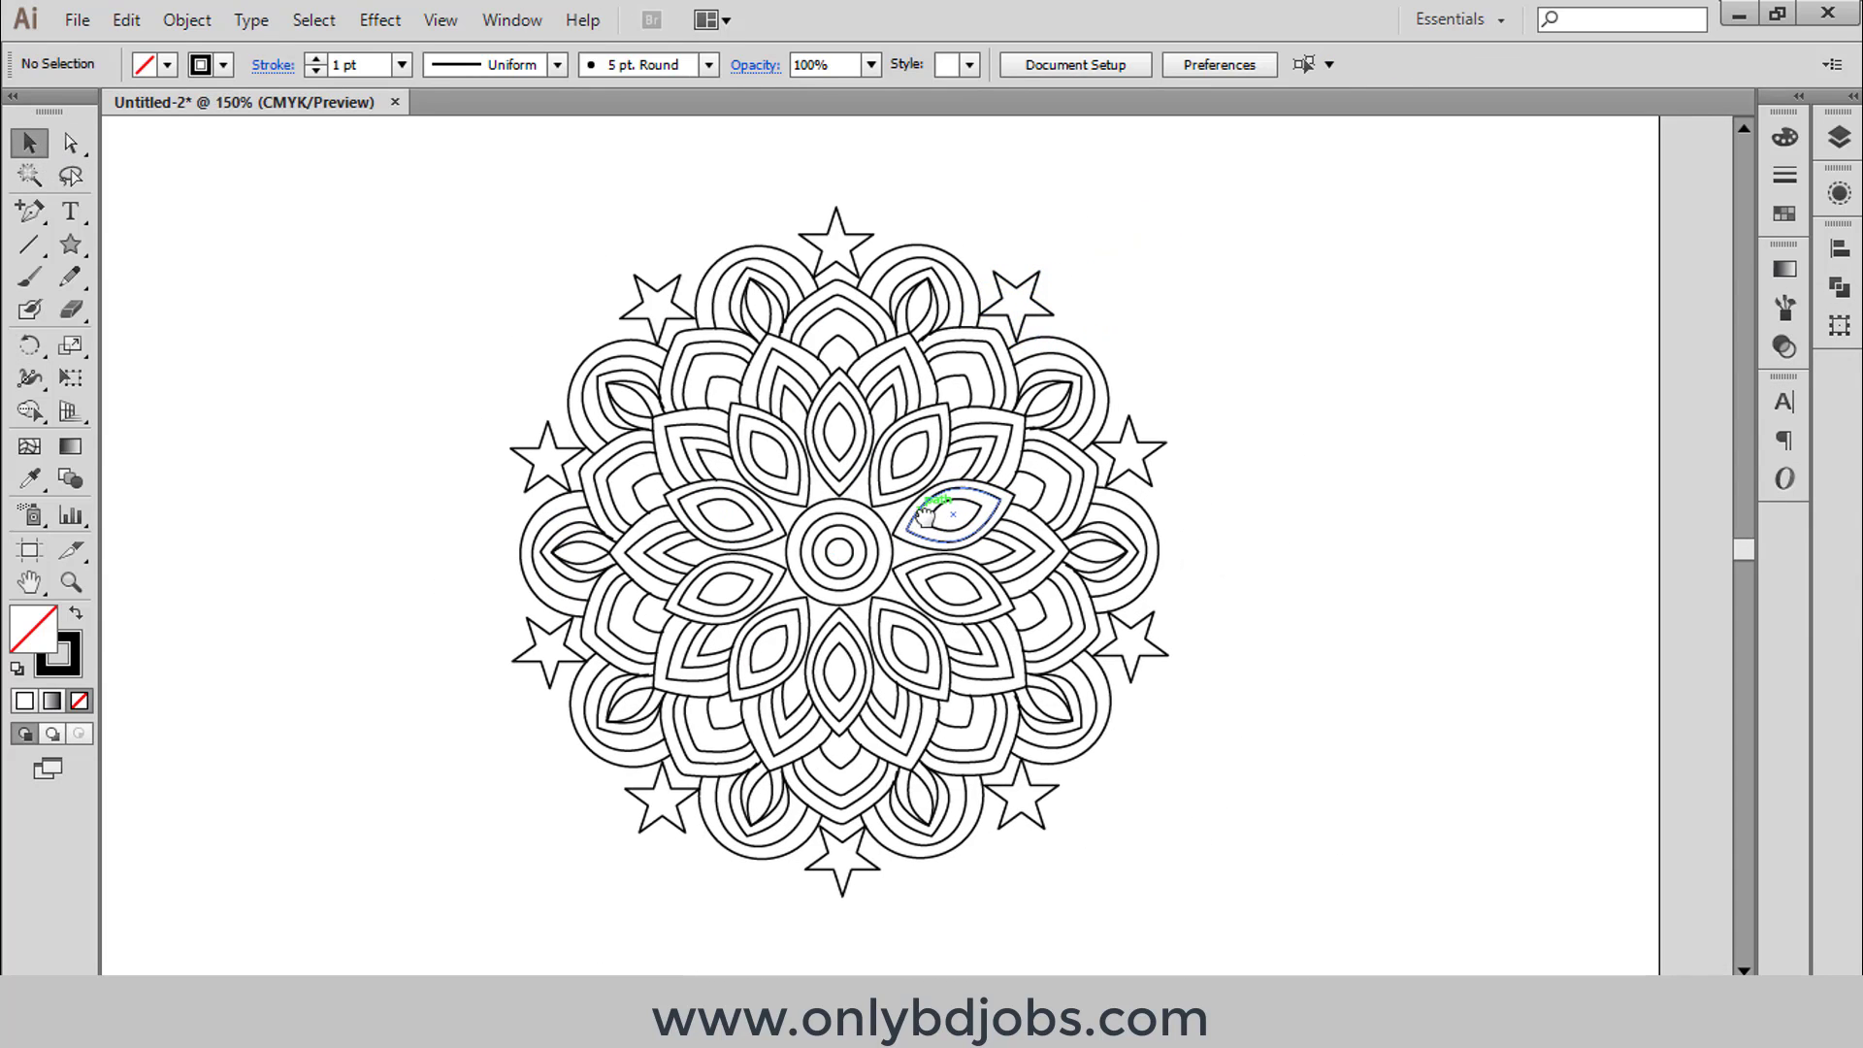
pyautogui.moveTo(955, 621); pyautogui.dragTo(927, 597)
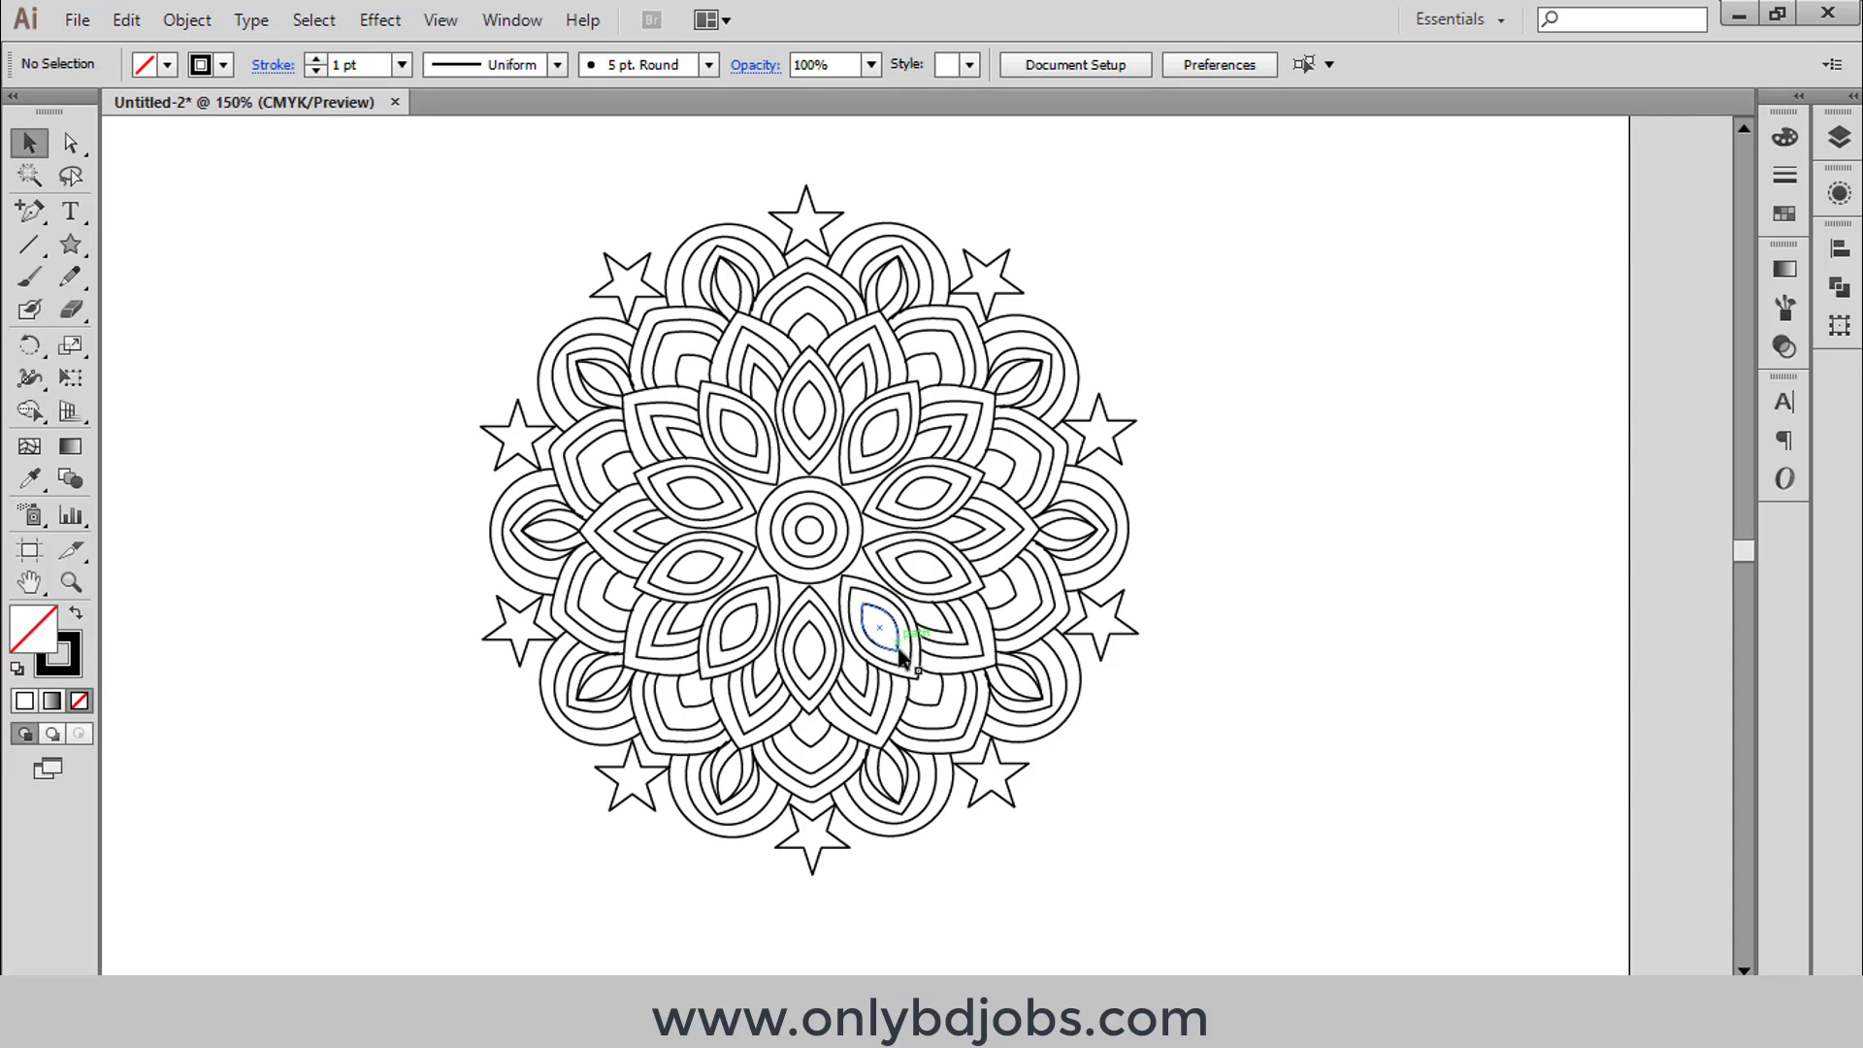